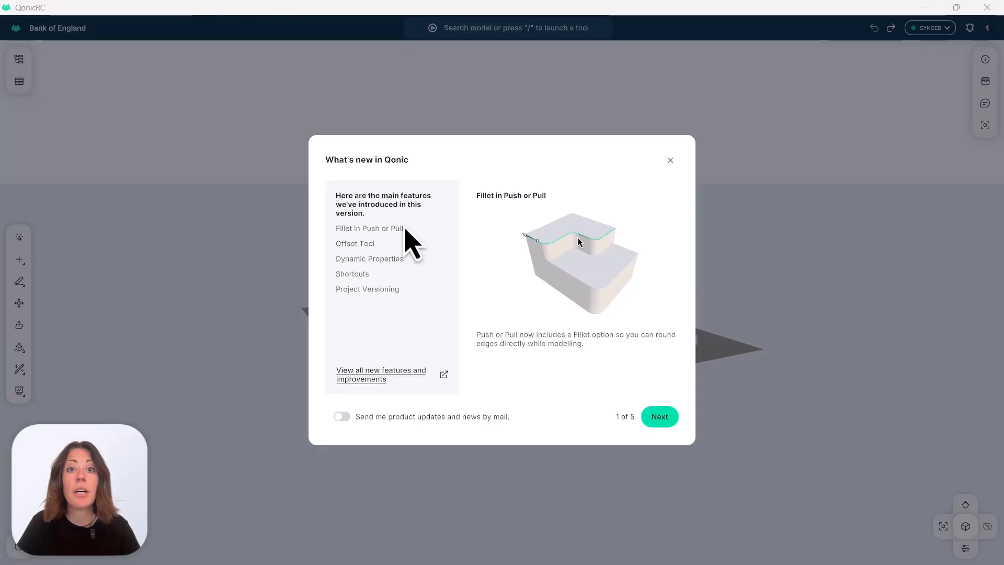
View the Offset Tool entry in the What's new overview and close the dialog.
click(371, 249)
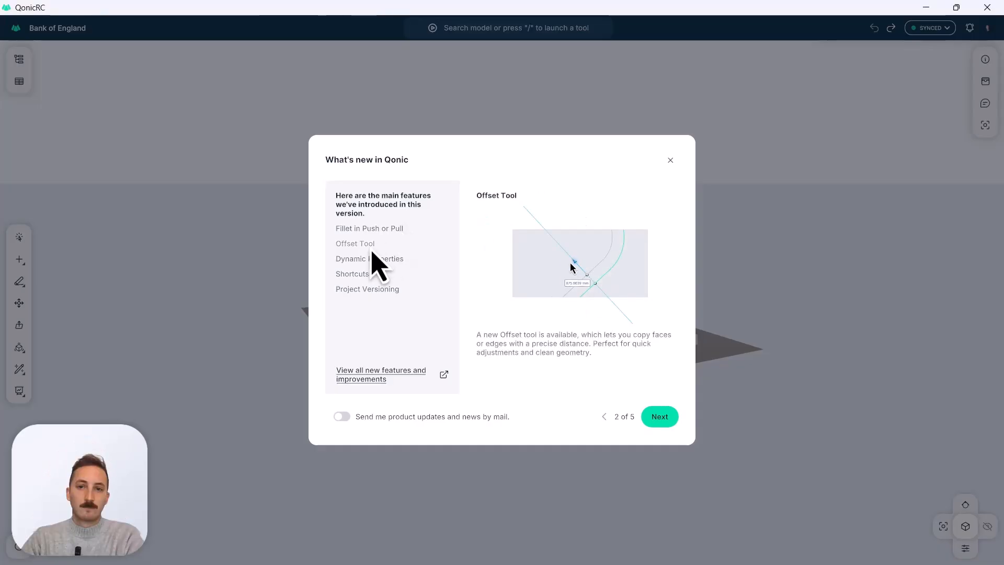
click(673, 165)
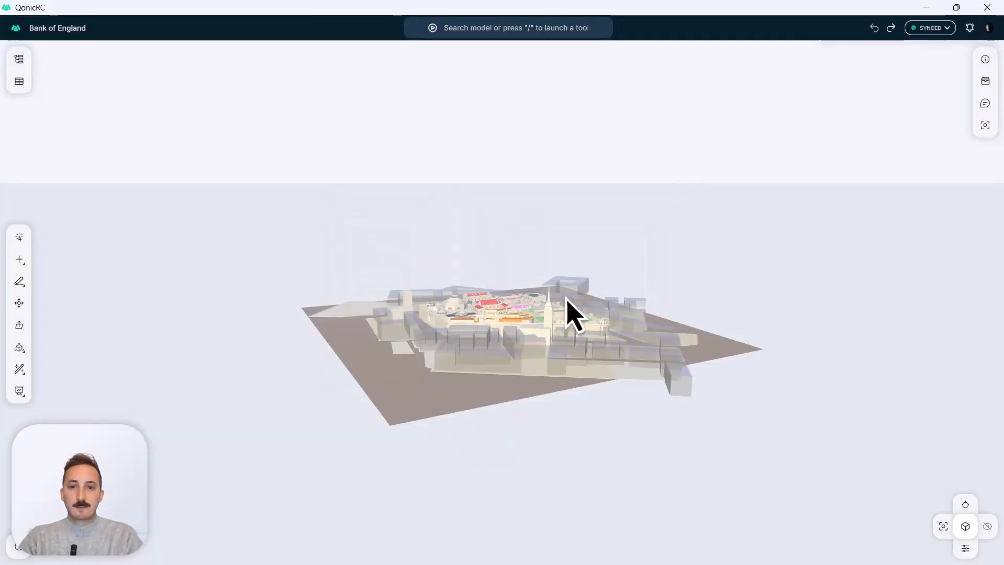
middle_drag(513, 346, 516, 375)
scroll(481, 322, up, 5)
scroll(481, 327, up, 10)
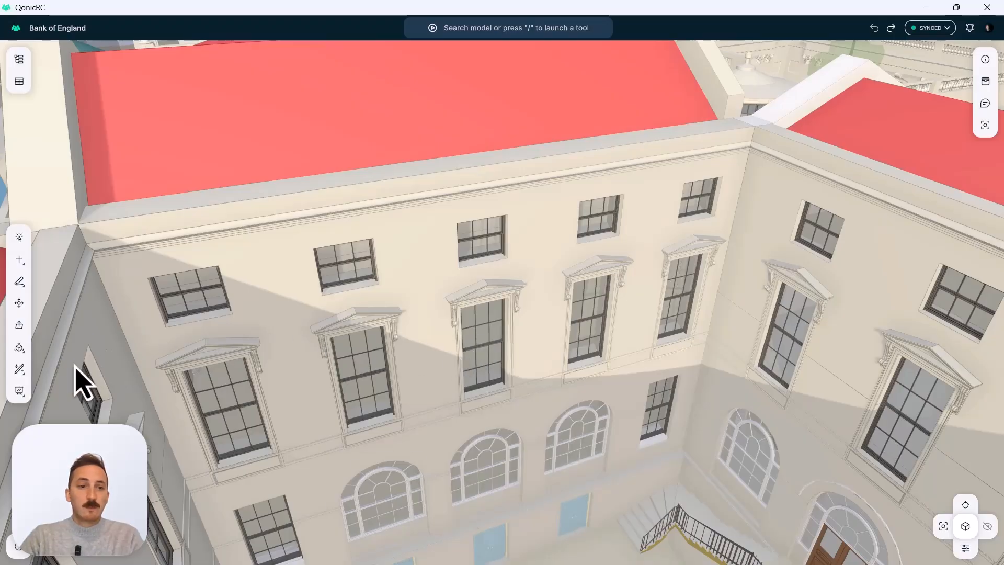
click(26, 379)
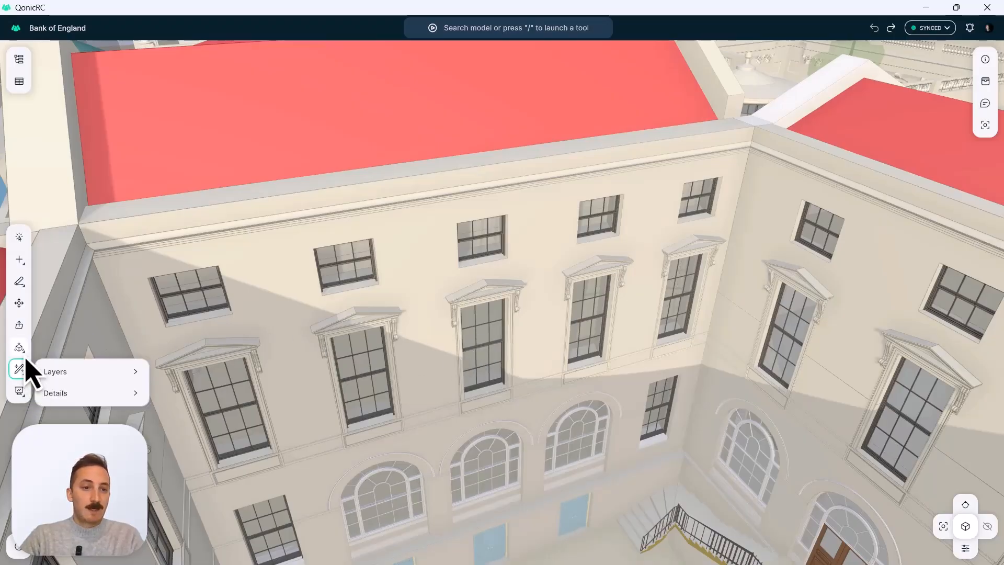
click(24, 356)
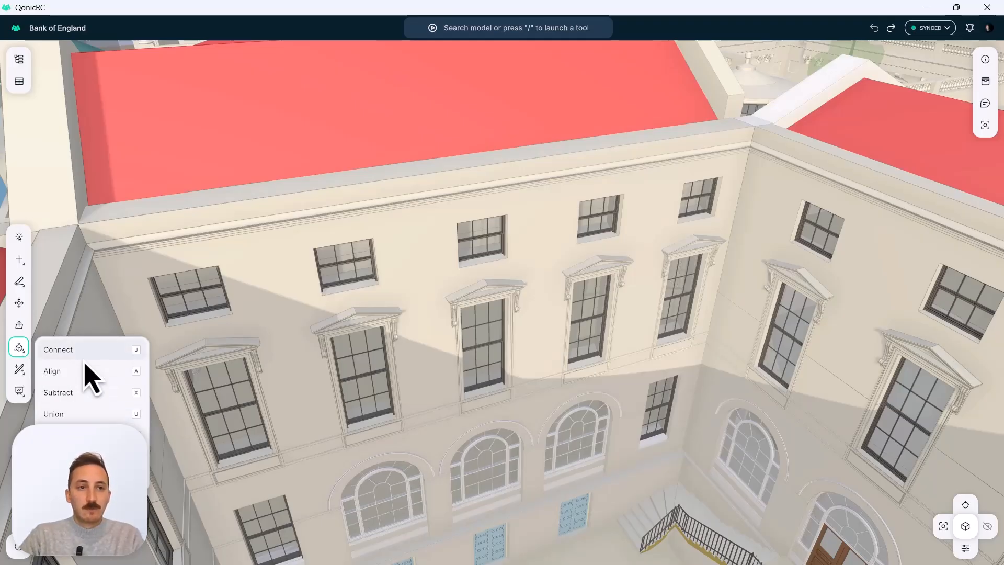
click(30, 197)
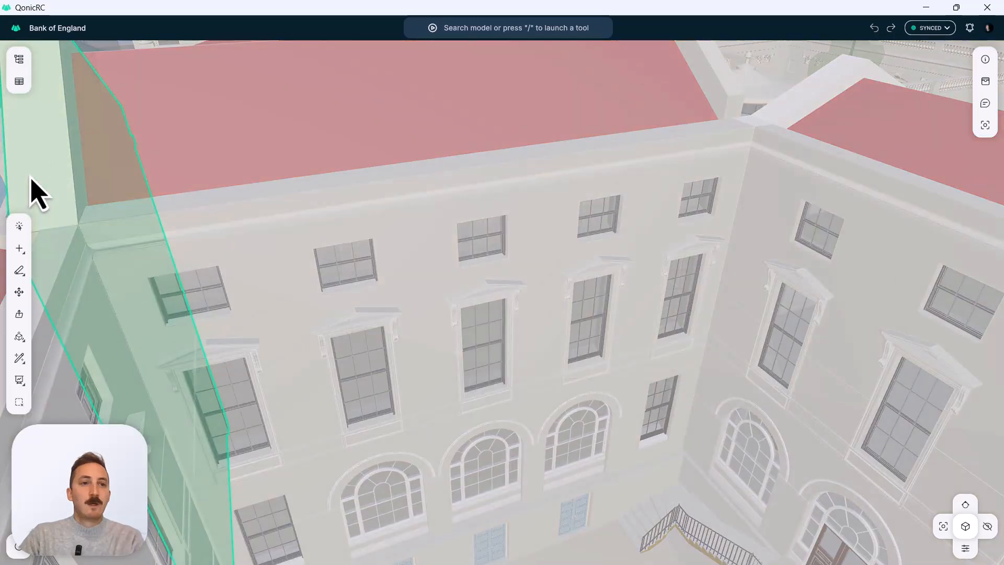
key(Escape)
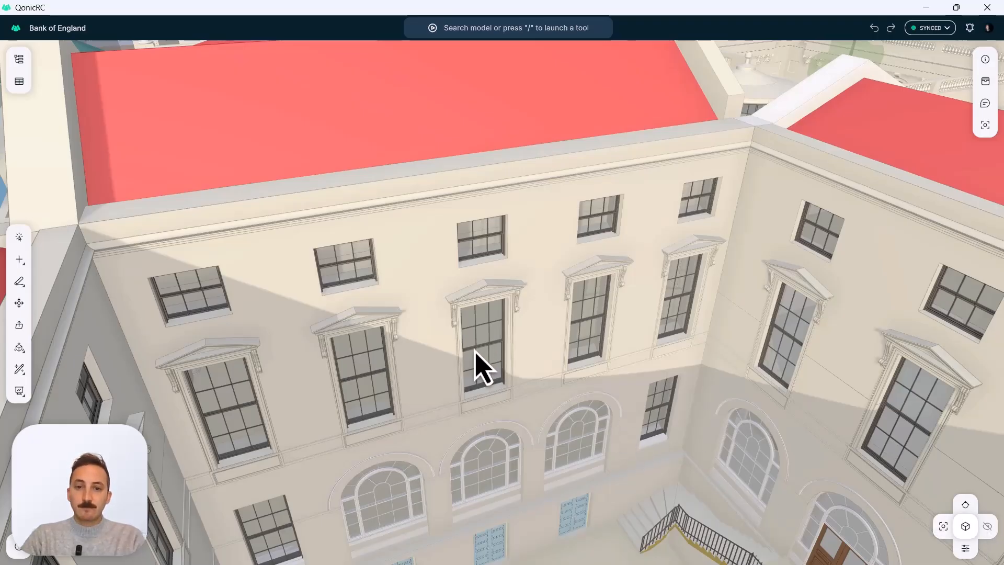
Place a box section on the tall pedimented window in the middle of the courtyard facade.
scroll(474, 352, up, 3)
scroll(478, 356, up, 5)
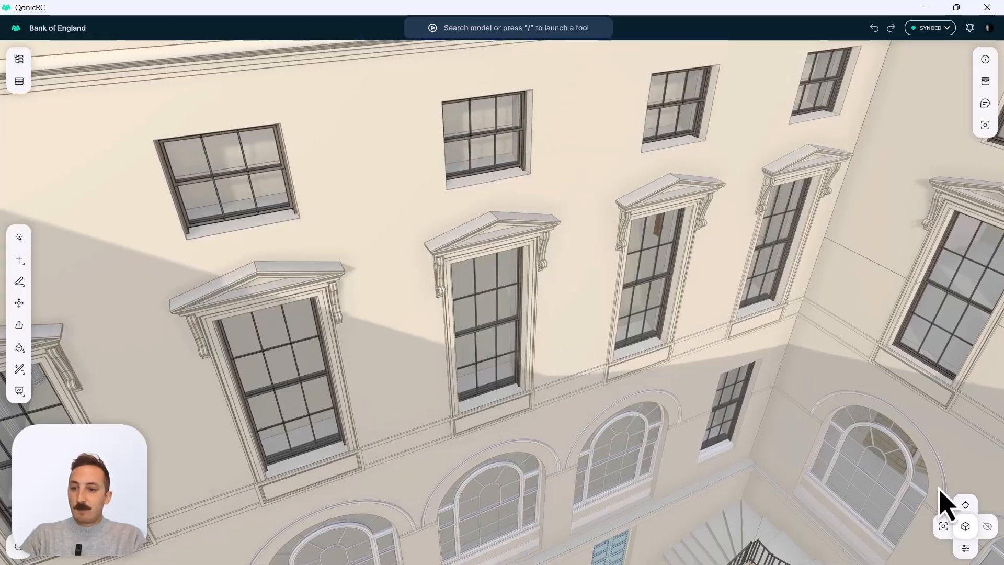
click(966, 505)
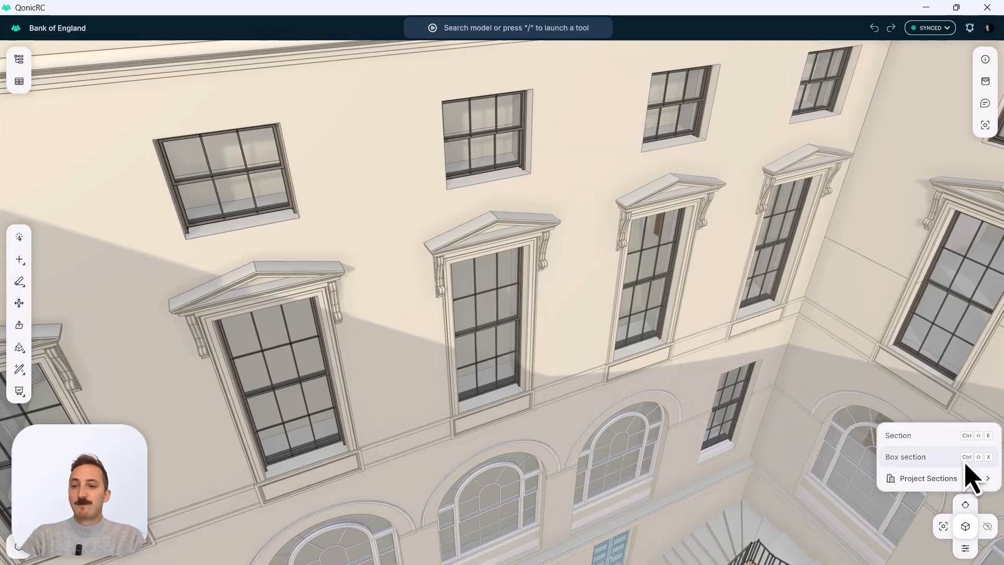
click(951, 459)
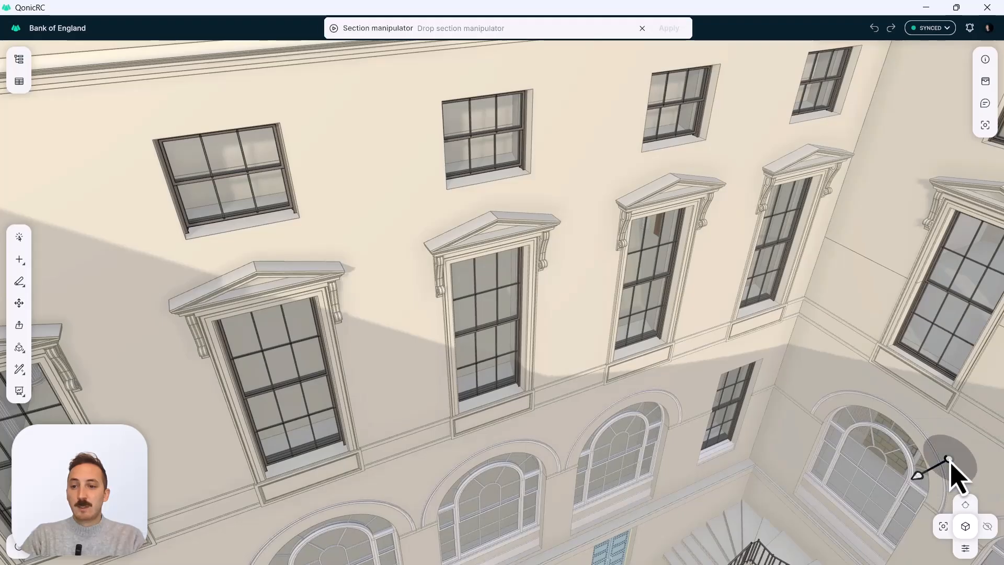
click(492, 316)
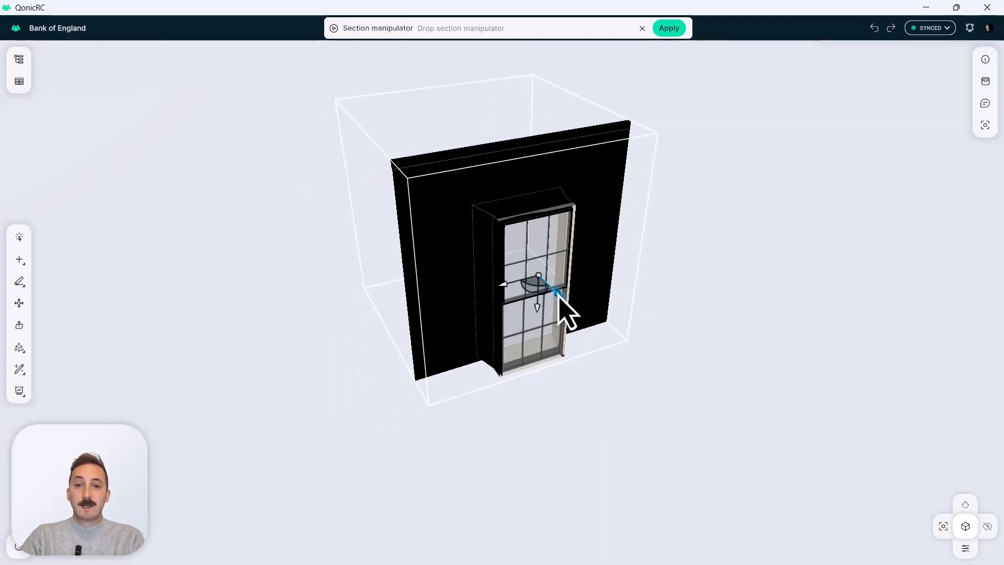
Shift the section box about 4.15 ft outward from the facade, extend it downward to the arched opening below, and apply the section.
drag(558, 296, 596, 354)
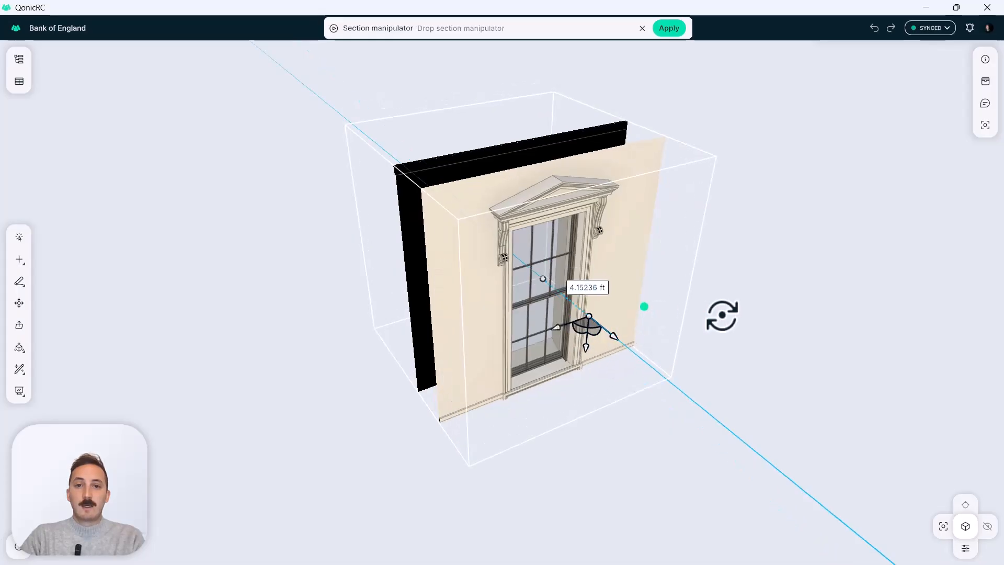
drag(722, 316, 679, 305)
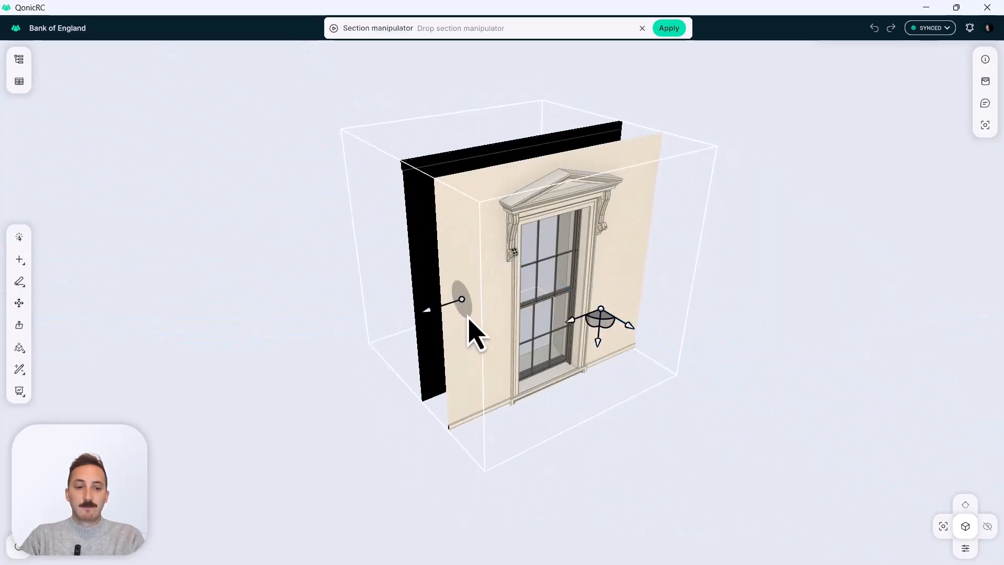
drag(469, 319, 518, 293)
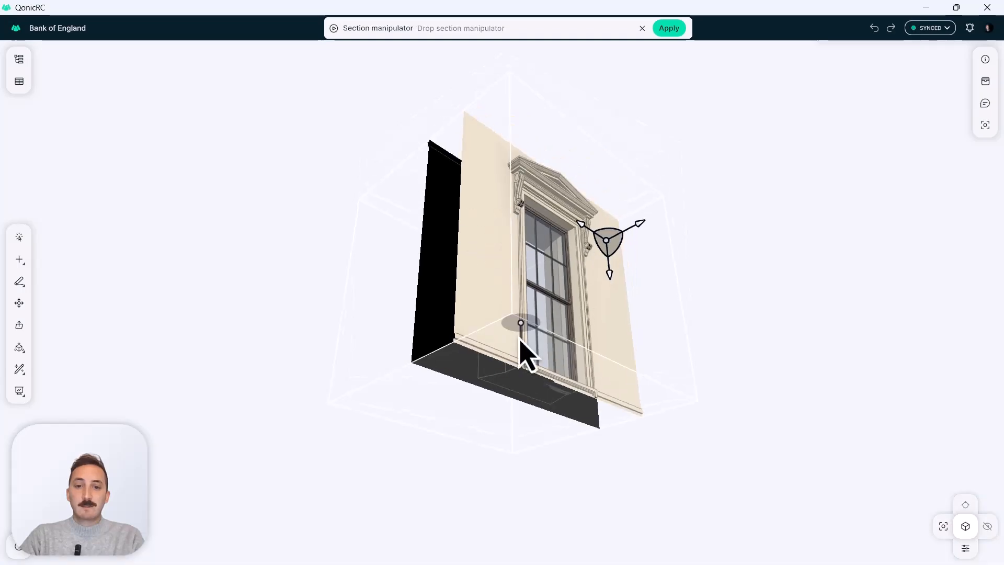
drag(520, 340, 524, 523)
click(608, 358)
key(Return)
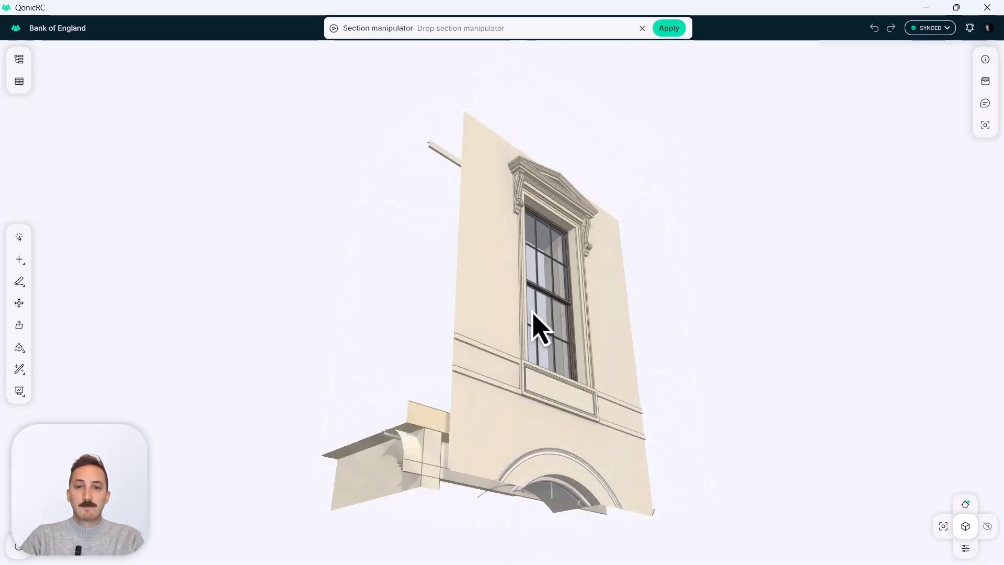
Start the Offset tool with the interior side of the sectioned window wall in view.
drag(553, 262, 829, 387)
drag(601, 353, 635, 350)
middle_drag(536, 325, 598, 291)
drag(581, 285, 553, 266)
scroll(569, 272, up, 3)
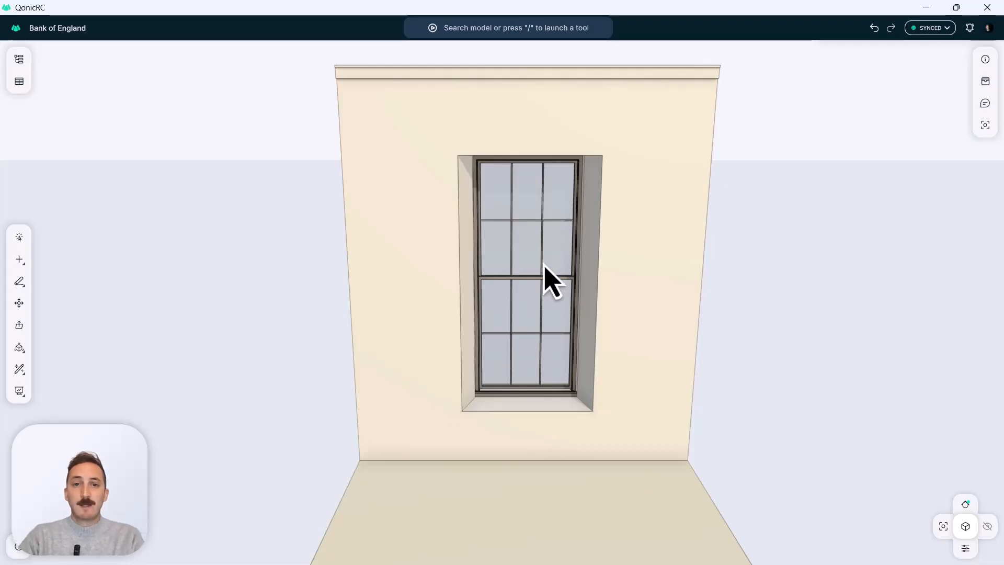
scroll(546, 282, up, 3)
drag(531, 257, 470, 274)
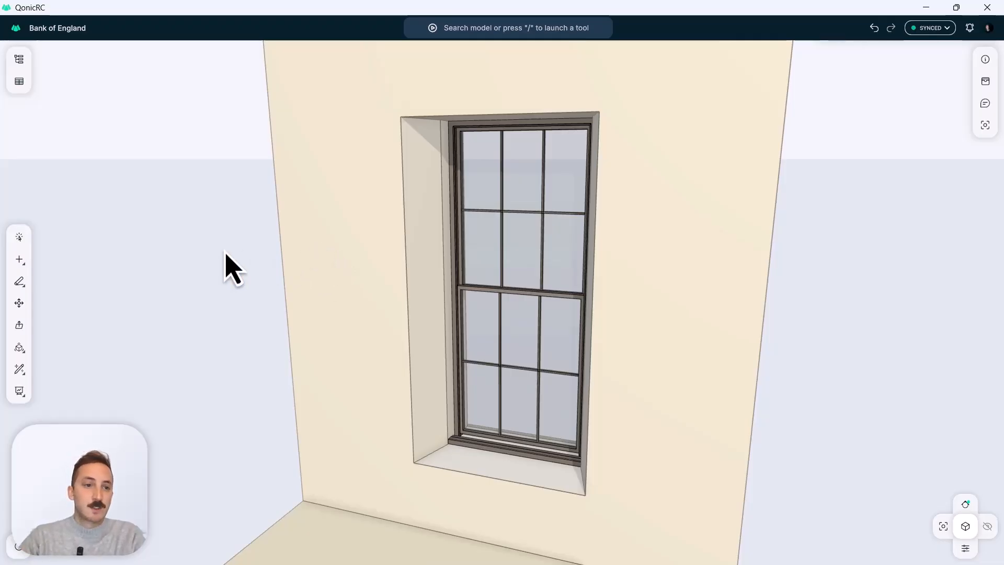
mouse_move(21, 289)
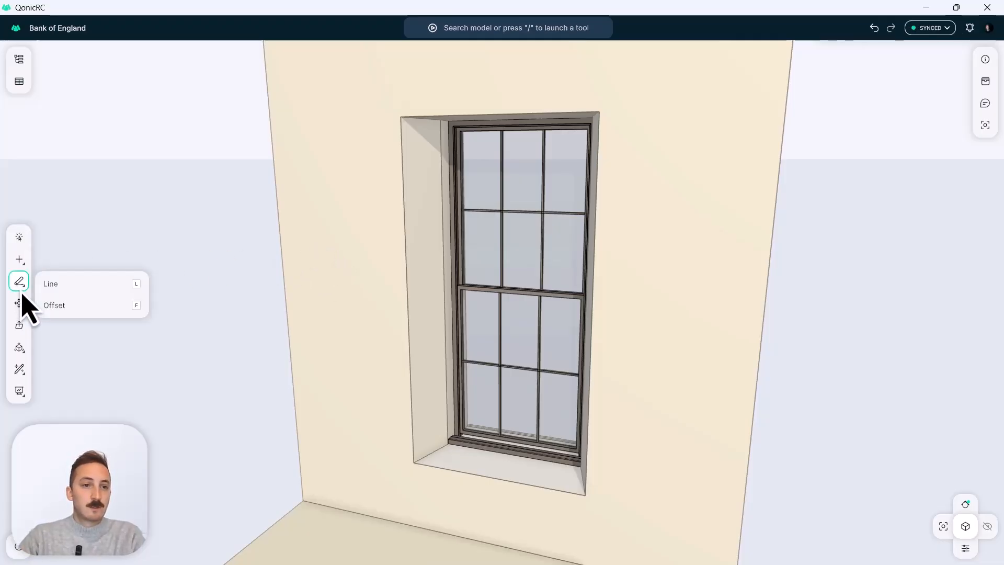
click(75, 311)
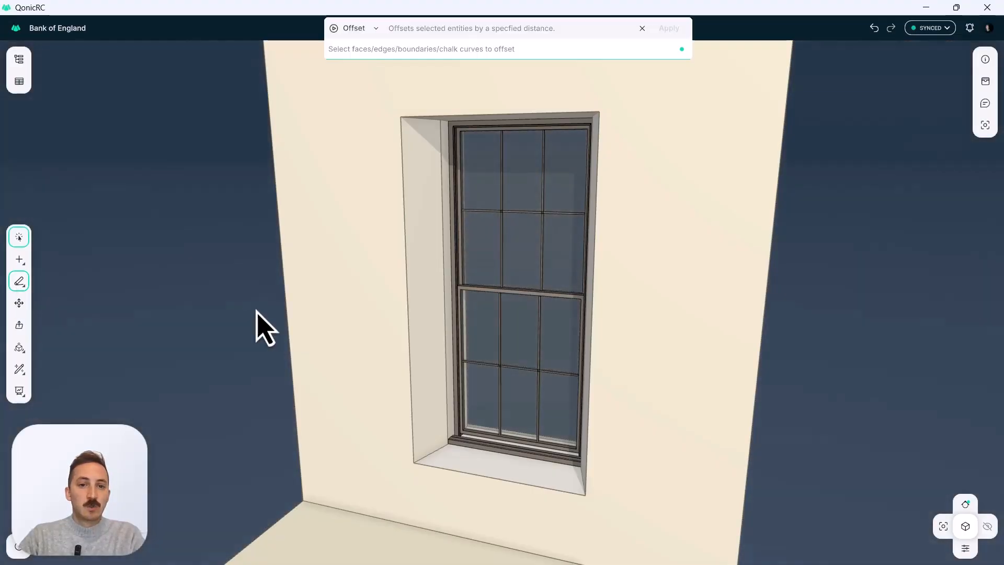
click(410, 314)
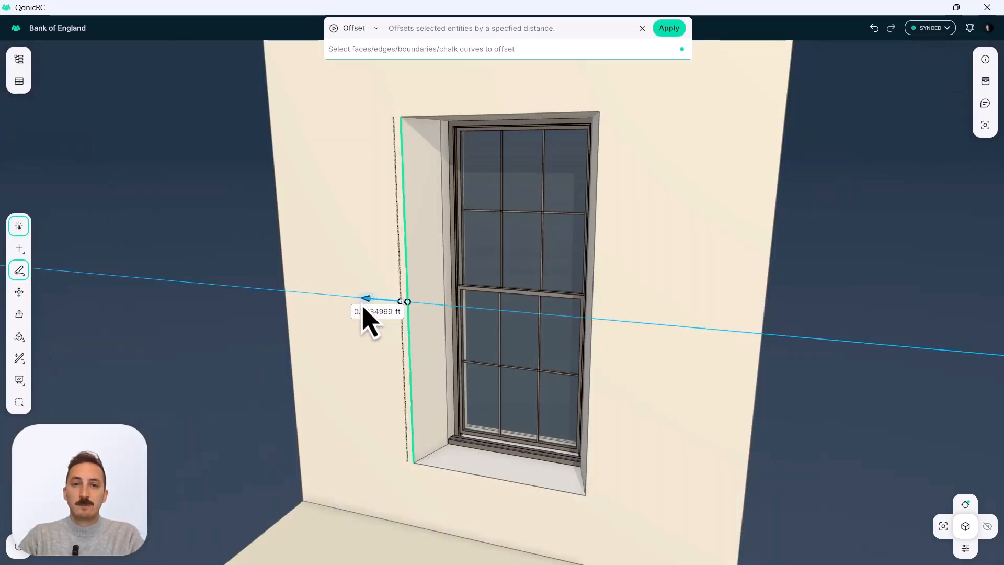
mouse_move(366, 314)
mouse_down()
mouse_move(324, 313)
mouse_move(404, 332)
mouse_move(352, 325)
mouse_up()
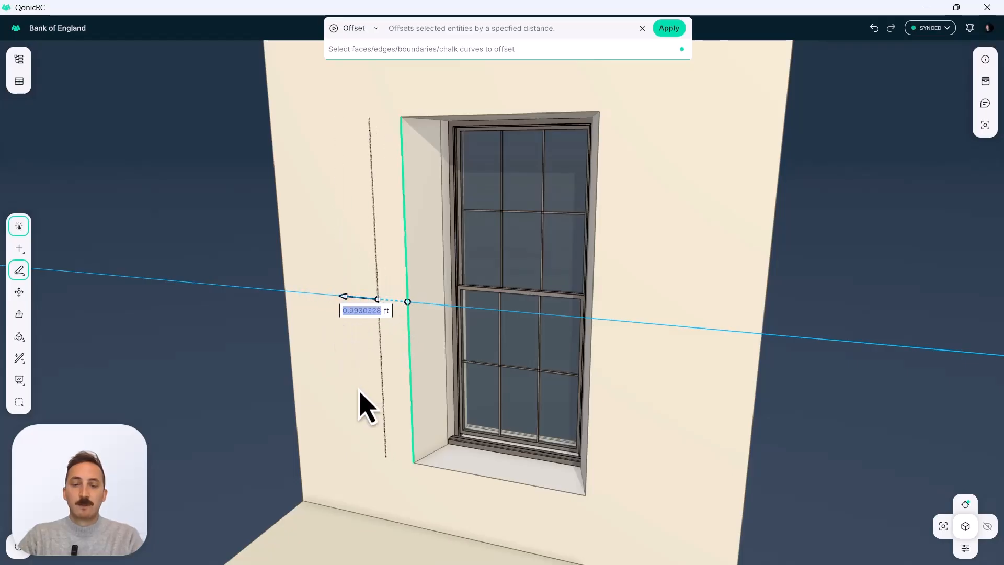
key(Escape)
Offset all four interior edges of the window opening outward onto the wall face as one rectangular chalk outline.
click(405, 201)
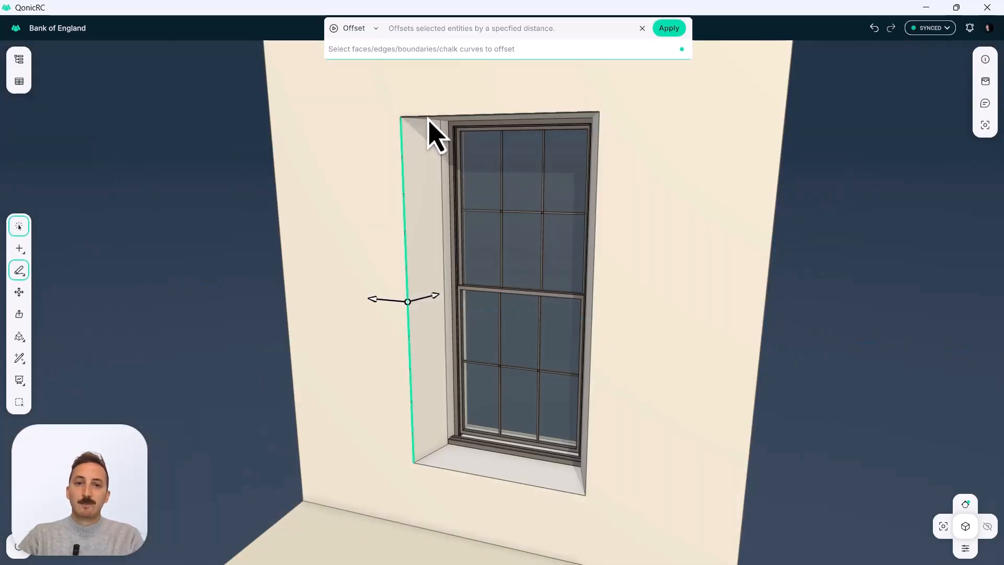
click(429, 118)
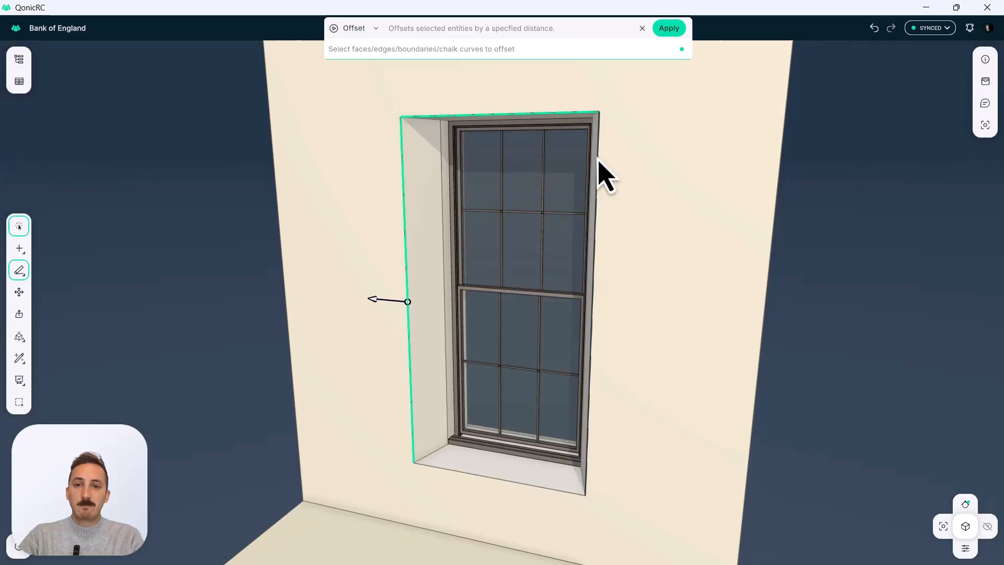
click(598, 158)
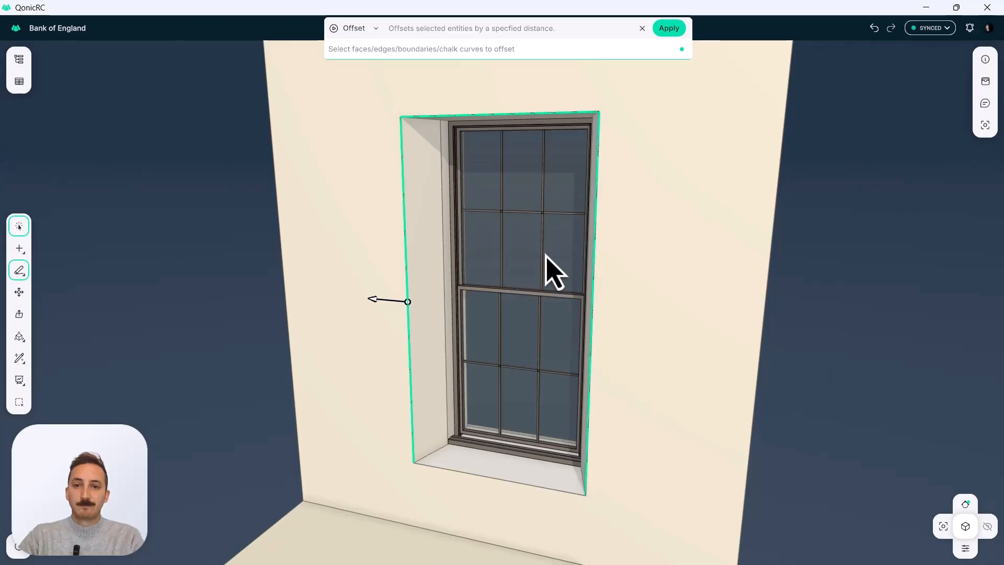
click(444, 467)
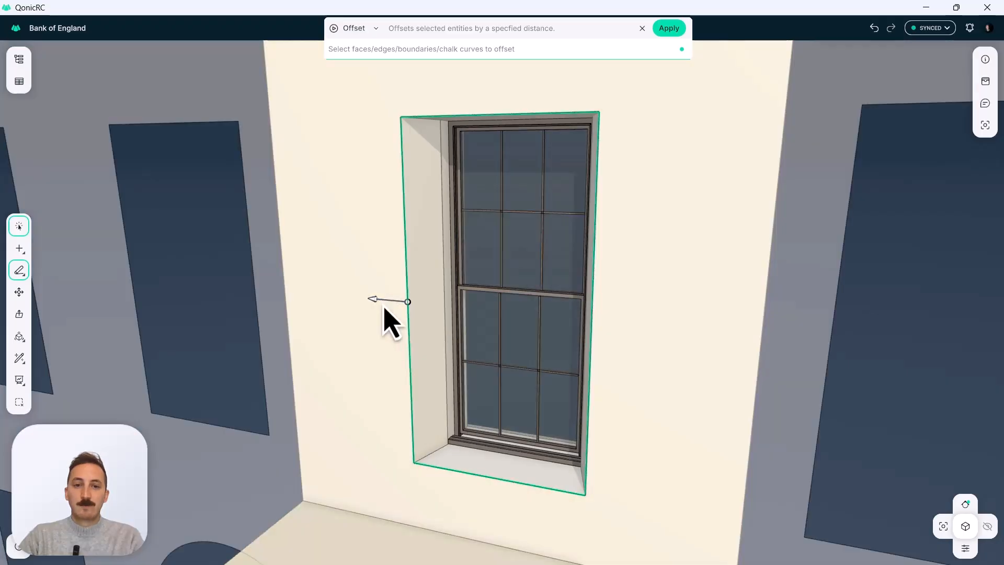
drag(373, 299, 356, 297)
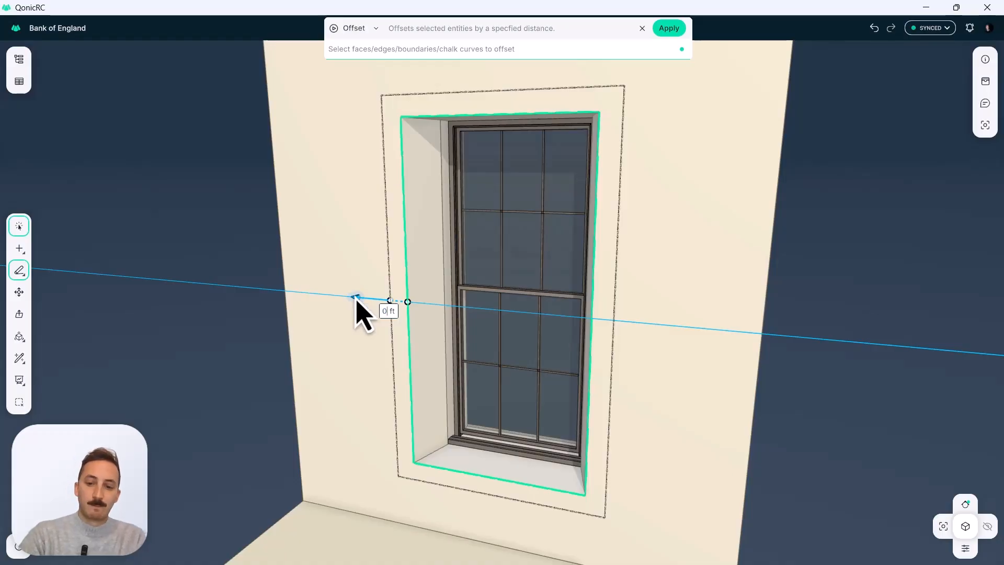
key(Return)
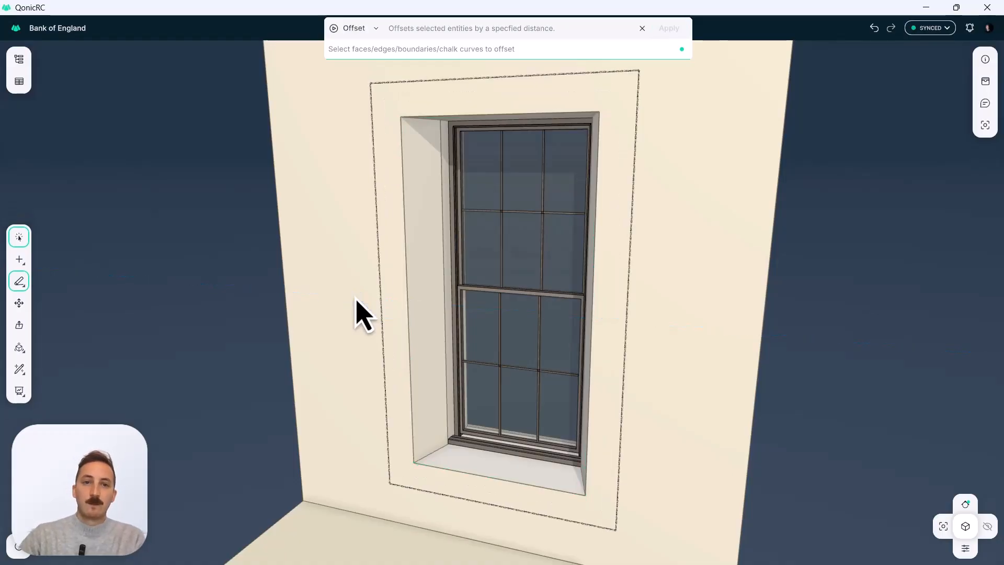
right_drag(502, 305, 586, 339)
middle_drag(547, 338, 473, 360)
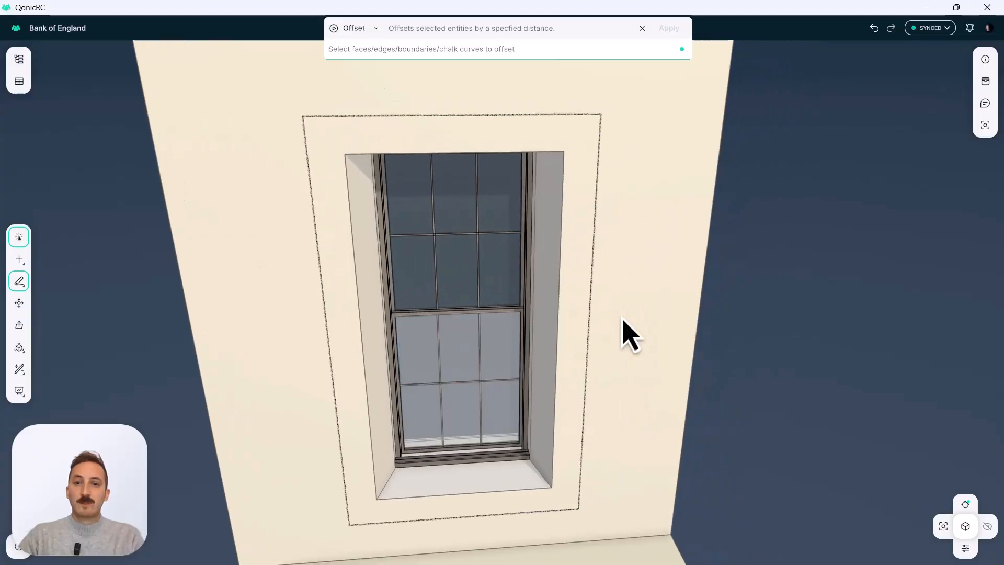
right_drag(582, 174, 569, 170)
right_drag(581, 131, 594, 218)
key(Escape)
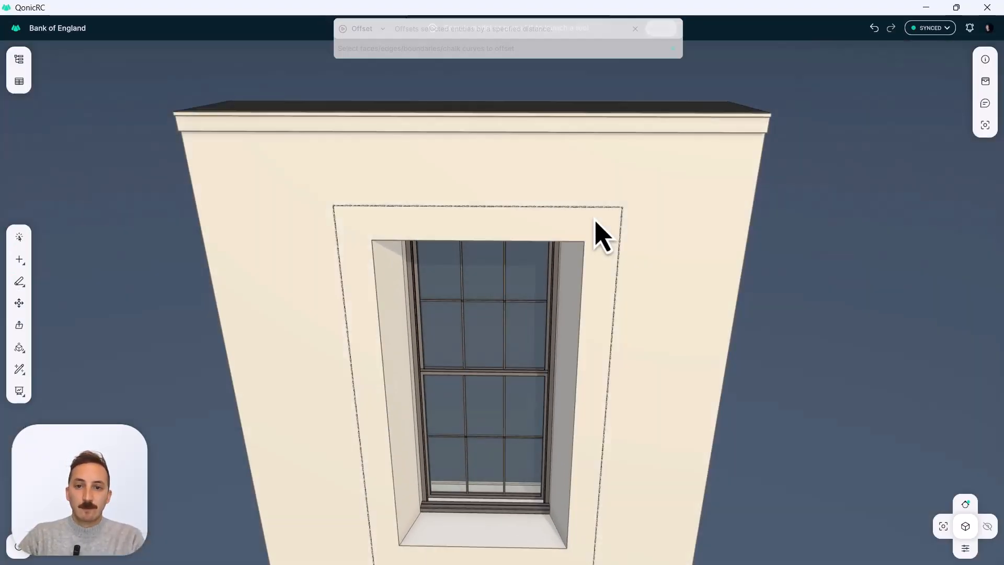
Convert the upper chalk line above the window into an arch with a radius of about 6.07 ft.
key(c)
click(581, 206)
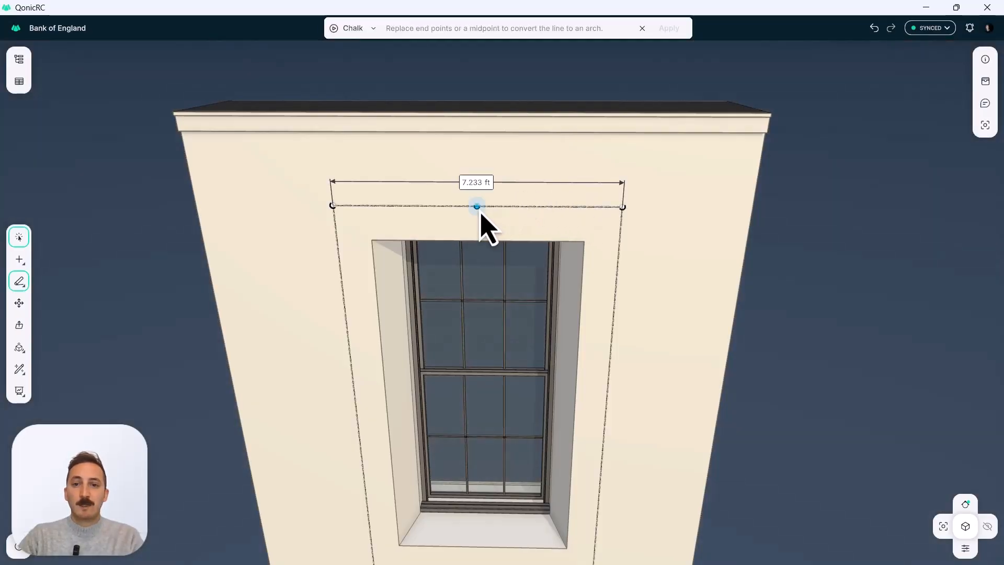
drag(478, 208, 490, 160)
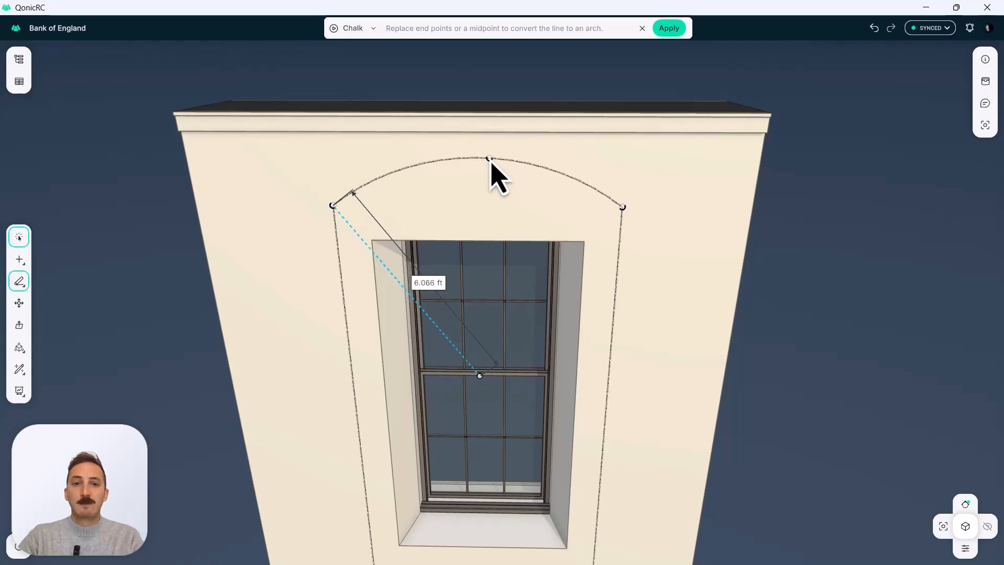
click(553, 217)
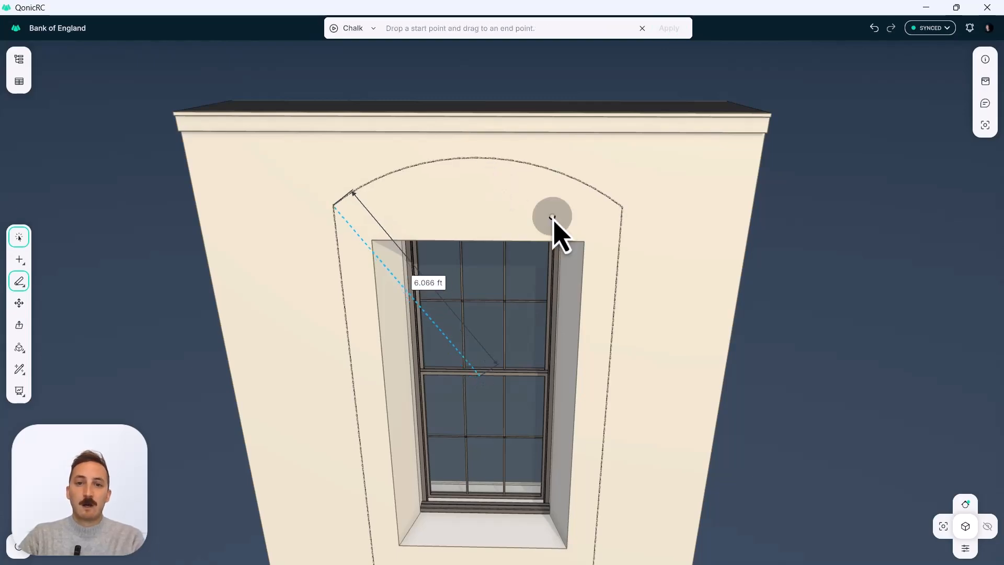
key(Escape)
Offset the boundaries of the arched surround face inward by 0.3 ft, creating two nested chalk bands around the window.
scroll(555, 219, down, 2)
middle_drag(555, 220, 565, 213)
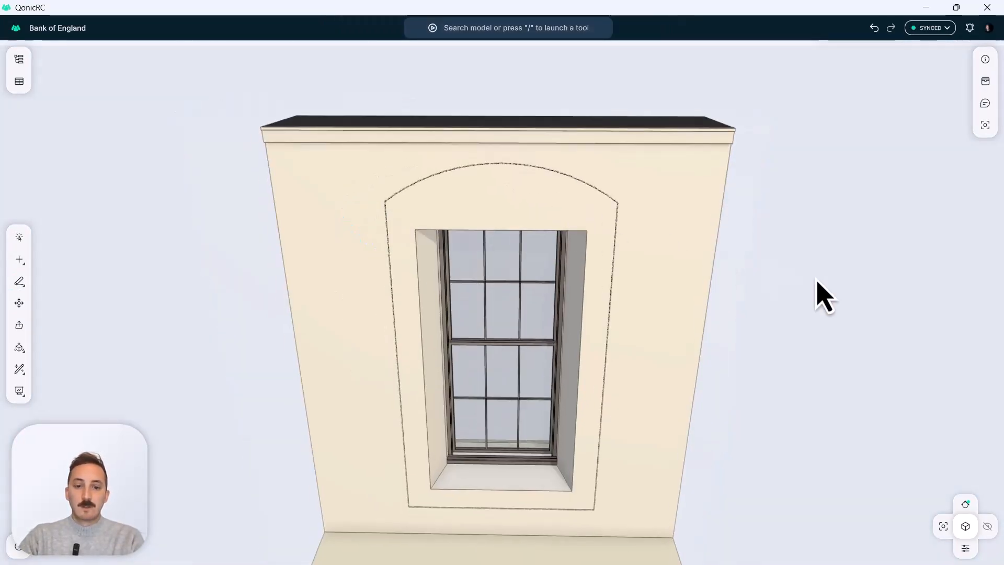
key(o)
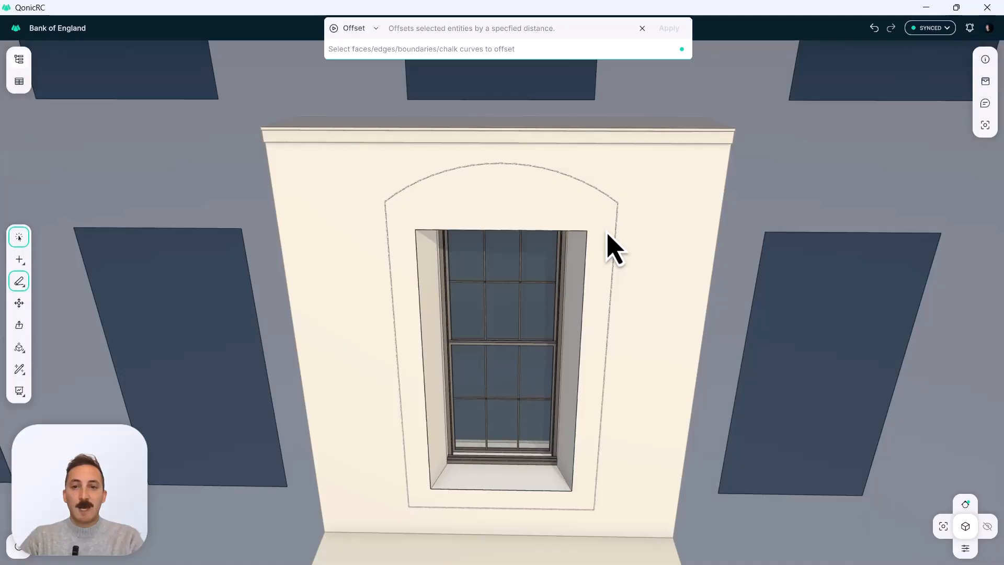
click(608, 235)
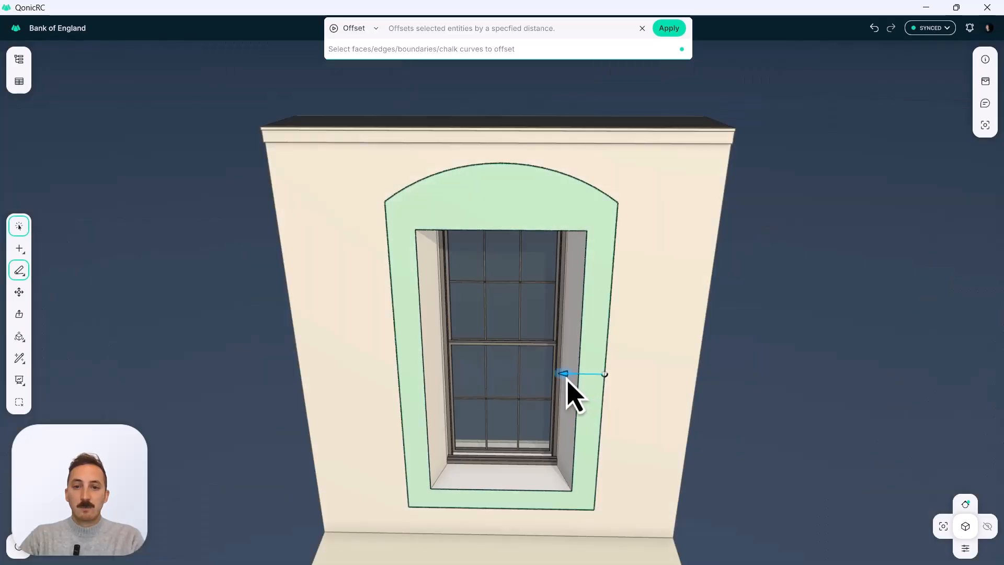
drag(565, 378, 560, 378)
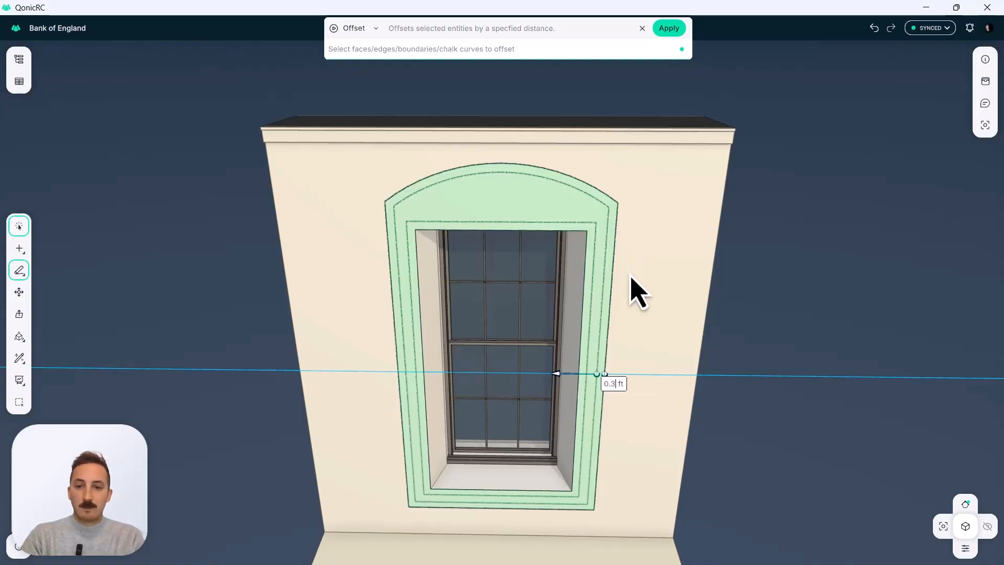
key(Return)
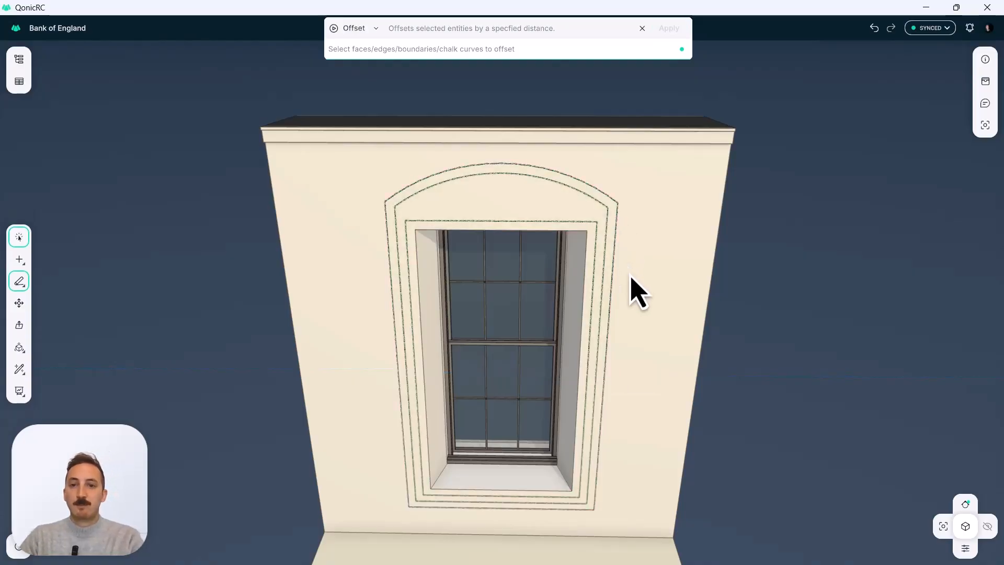
key(Escape)
Push/Pull the inner rectangular band around the window opening 0.1 ft out from the wall.
middle_drag(603, 245, 540, 265)
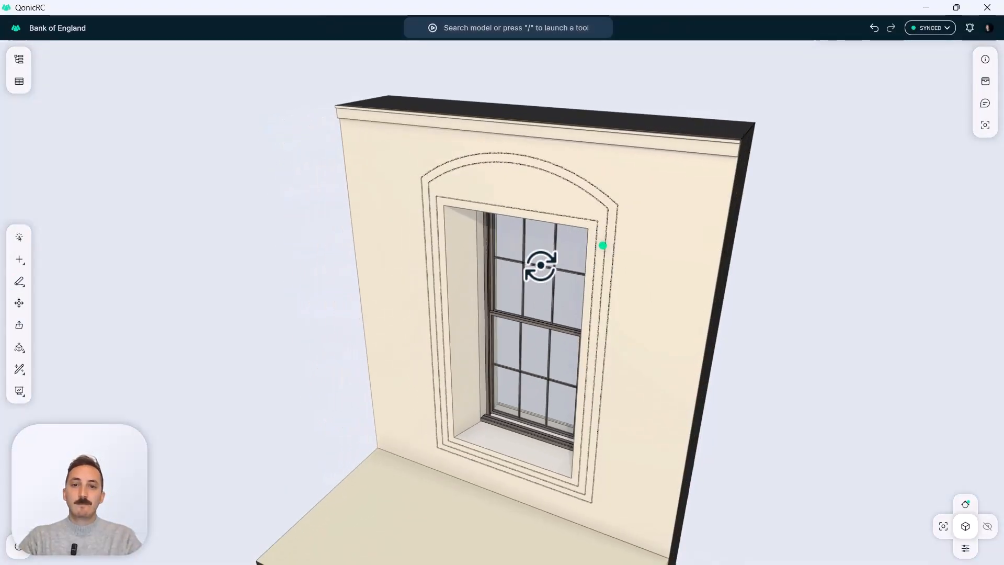
scroll(591, 259, up, 3)
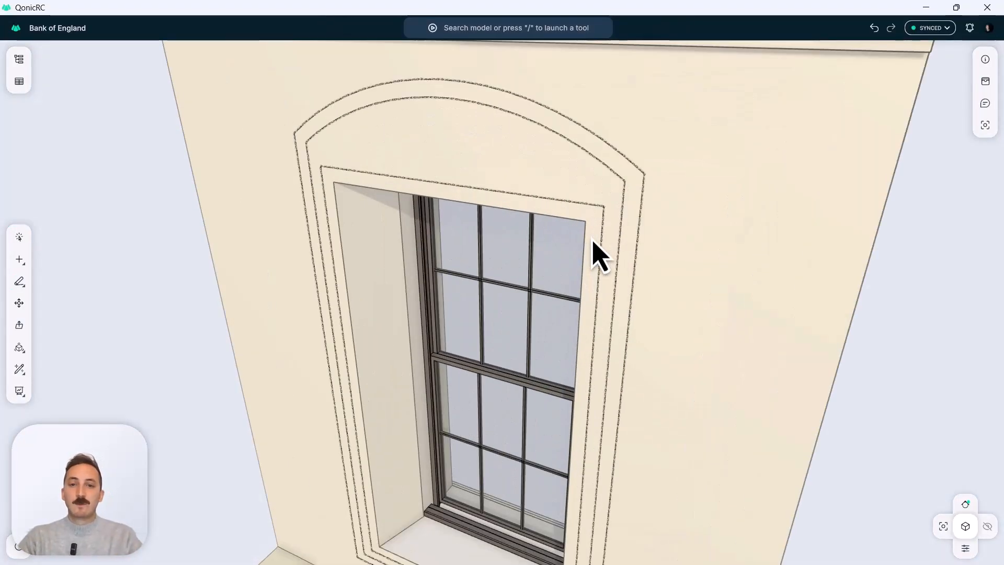
scroll(586, 271, down, 3)
scroll(578, 283, up, 3)
mouse_move(575, 278)
middle_down()
mouse_move(547, 284)
mouse_move(570, 282)
middle_up()
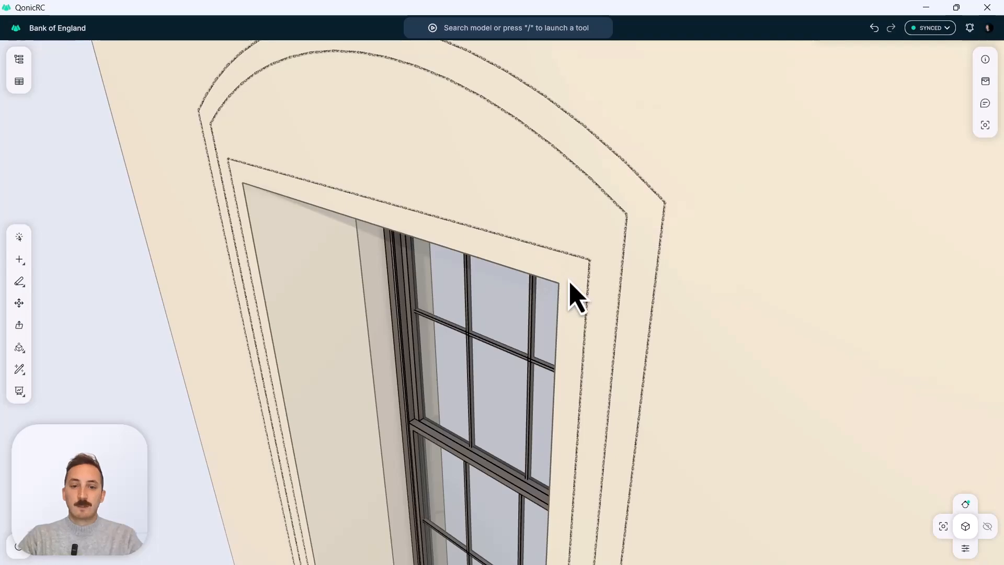
key(p)
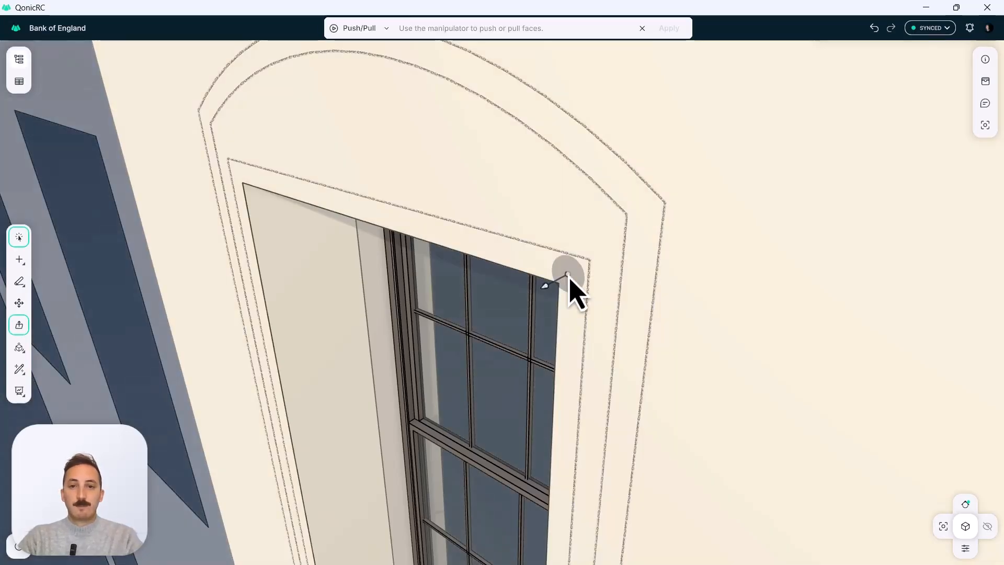
drag(568, 275, 532, 303)
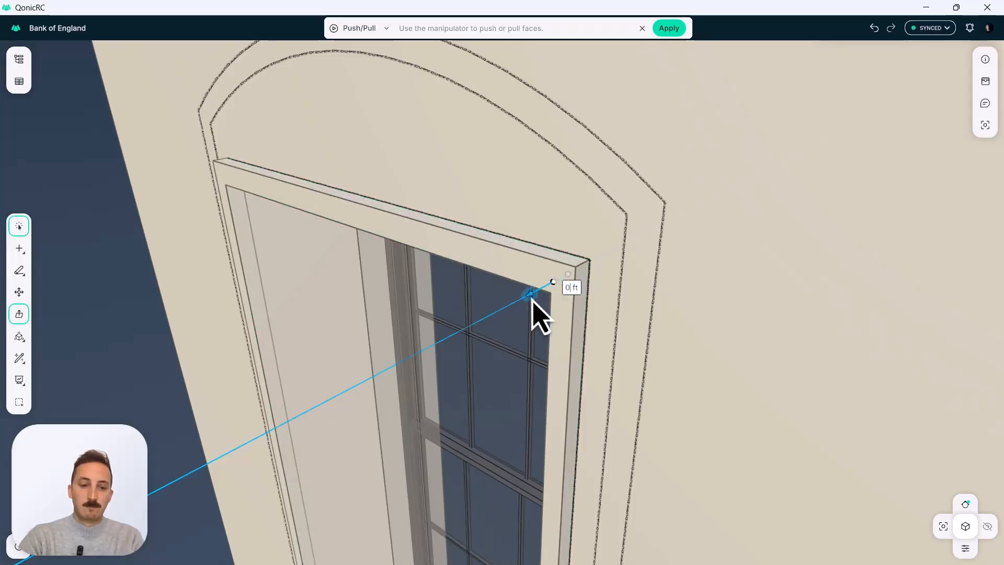
text(0.1)
key(Return)
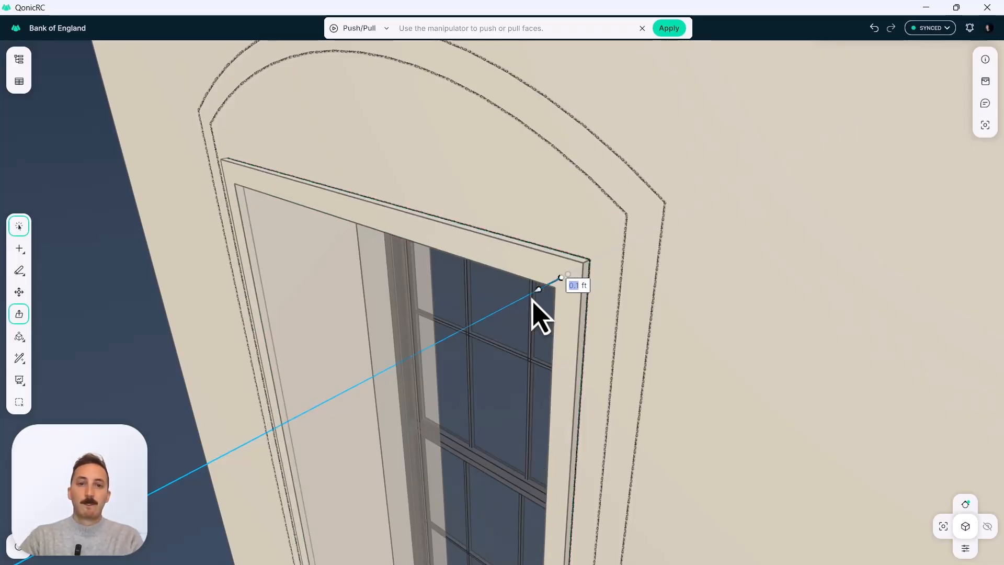
key(Return)
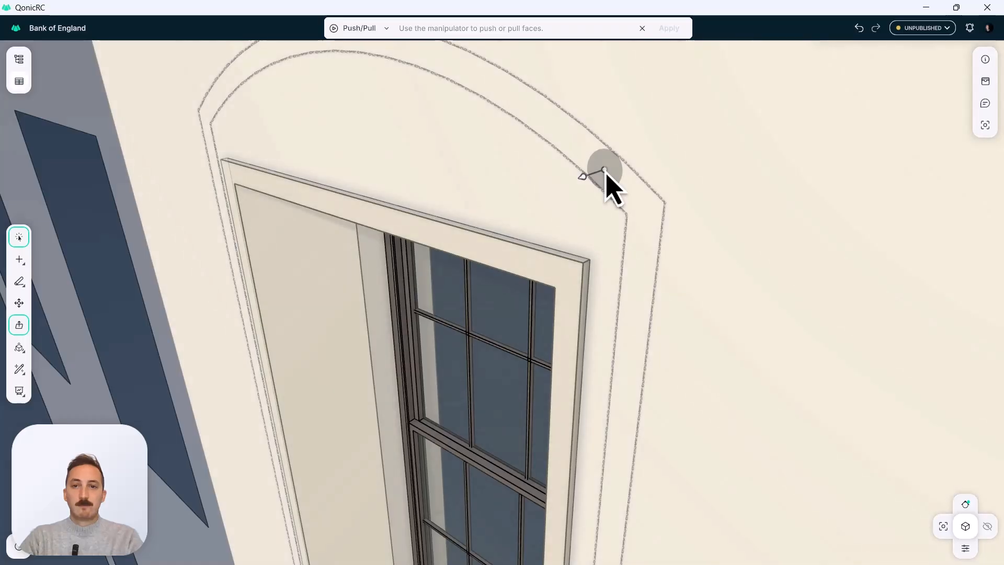
Push/Pull the outer arched band out from the wall so it projects further than the inner frame.
drag(587, 175, 549, 189)
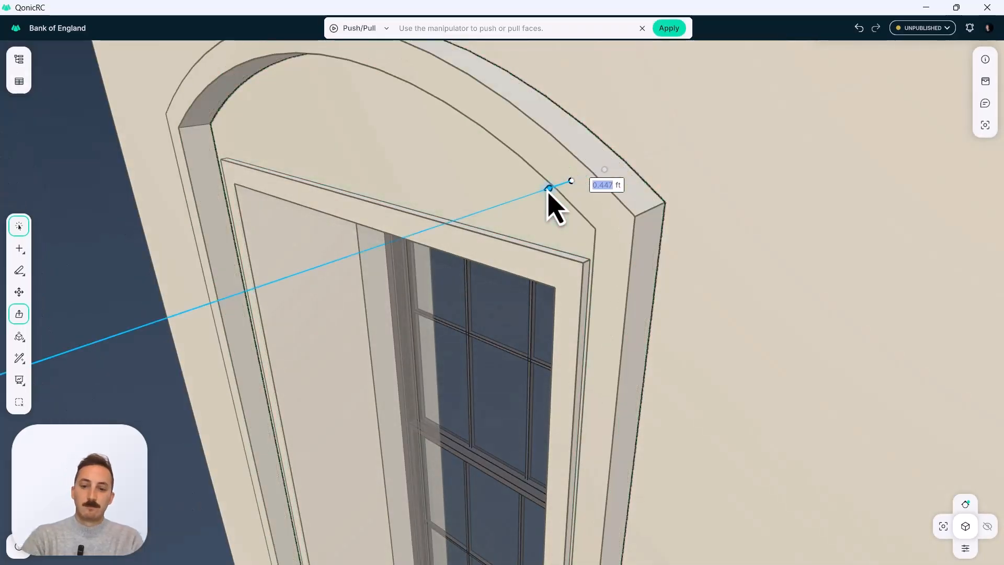
key(Return)
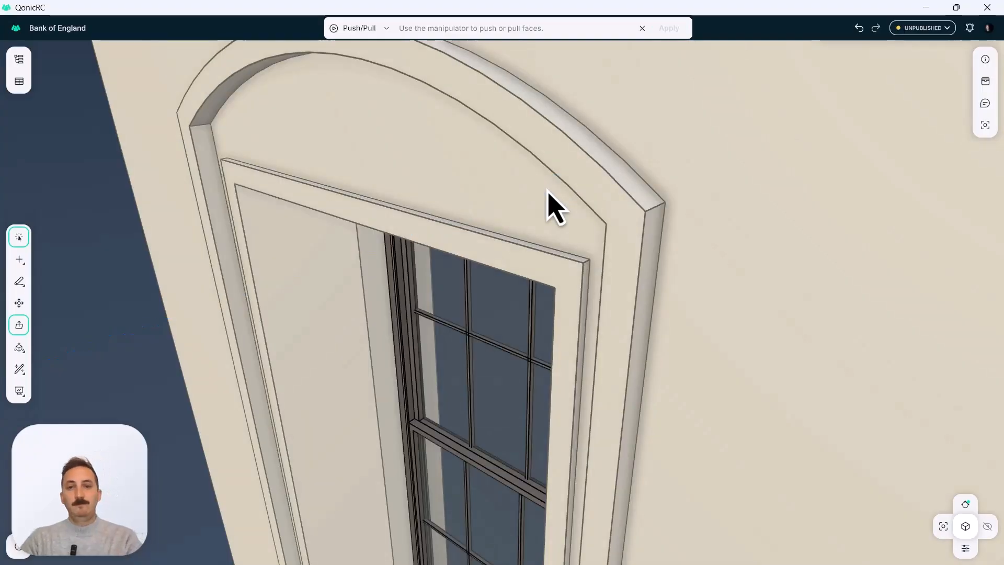
key(Escape)
Round the two upper outer corner edges of the arched band together with Push/Pull by about 0.92 ft.
scroll(527, 204, down, 5)
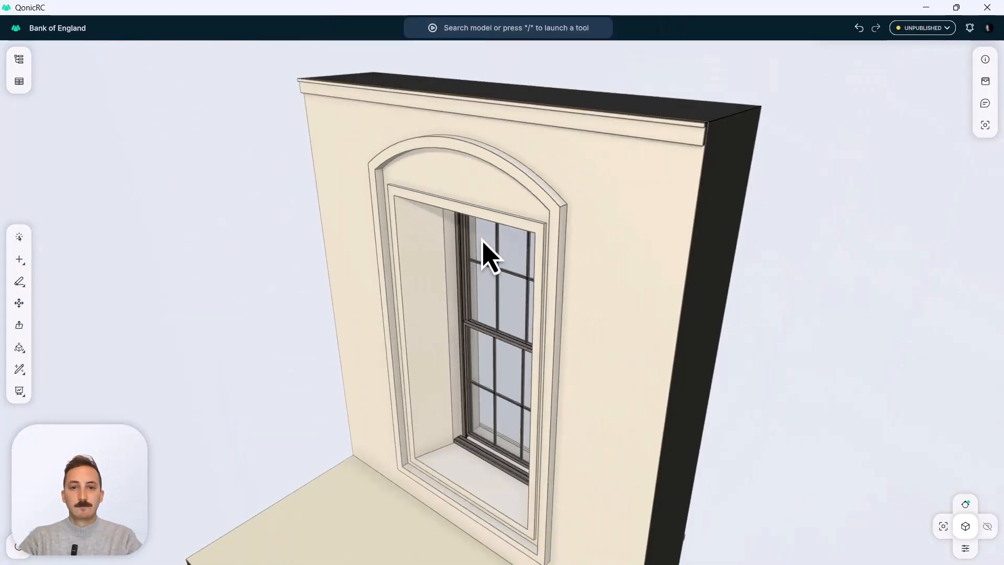
shift+middle_drag(470, 244, 601, 257)
scroll(575, 272, down, 2)
middle_drag(551, 290, 524, 275)
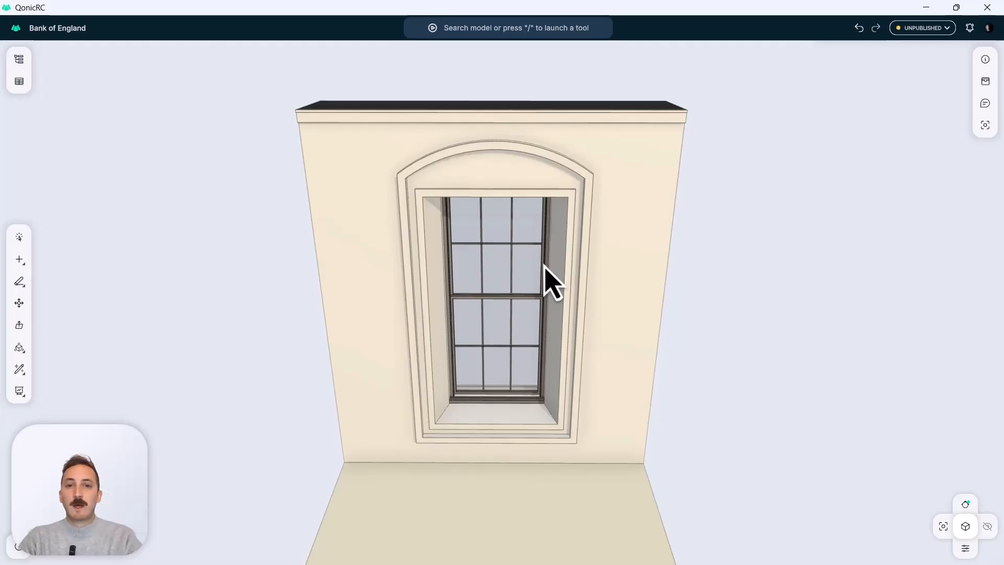
shift+middle_drag(533, 260, 551, 279)
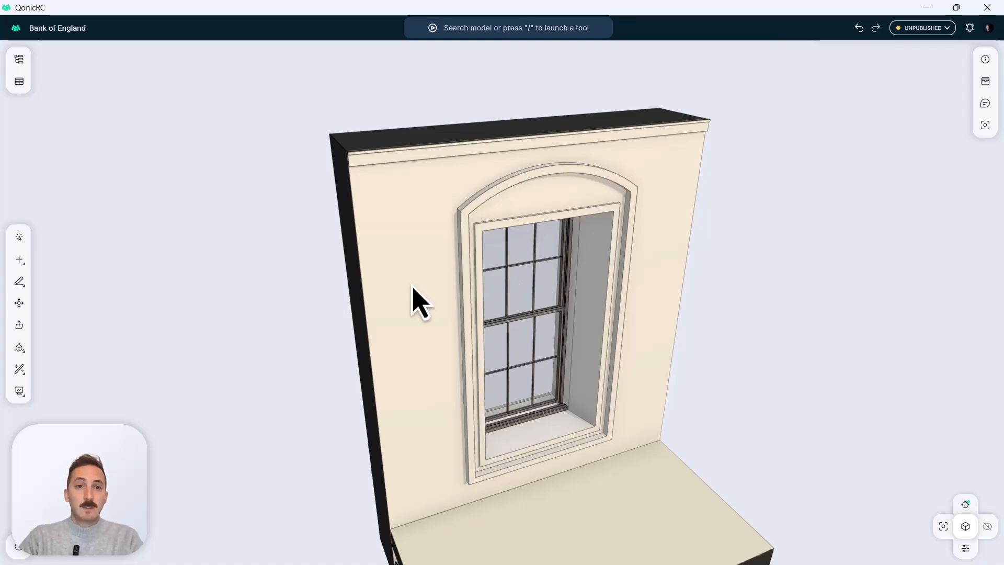
click(18, 325)
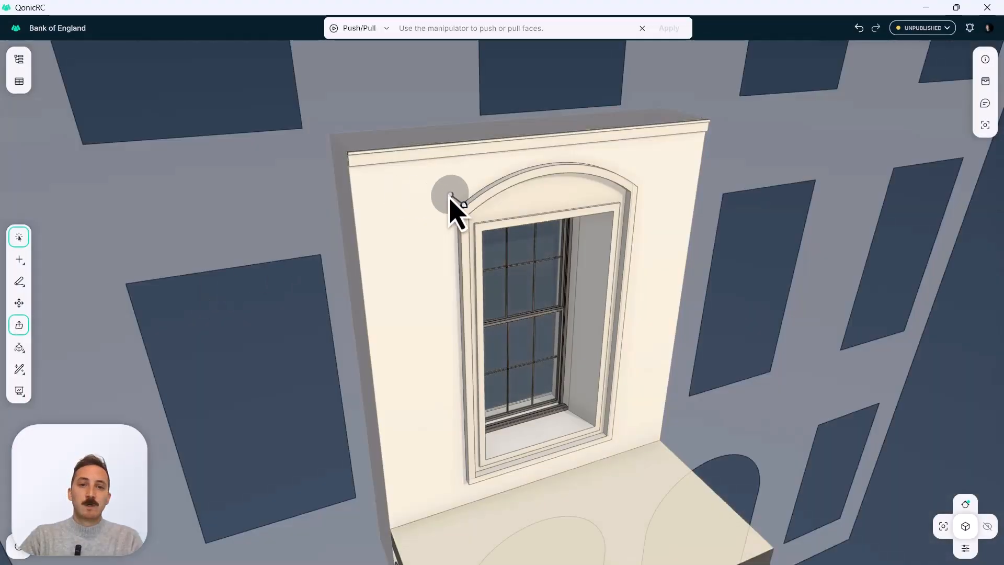
scroll(425, 208, up, 5)
scroll(441, 192, up, 3)
middle_drag(516, 211, 458, 215)
scroll(458, 215, up, 5)
scroll(458, 215, up, 1)
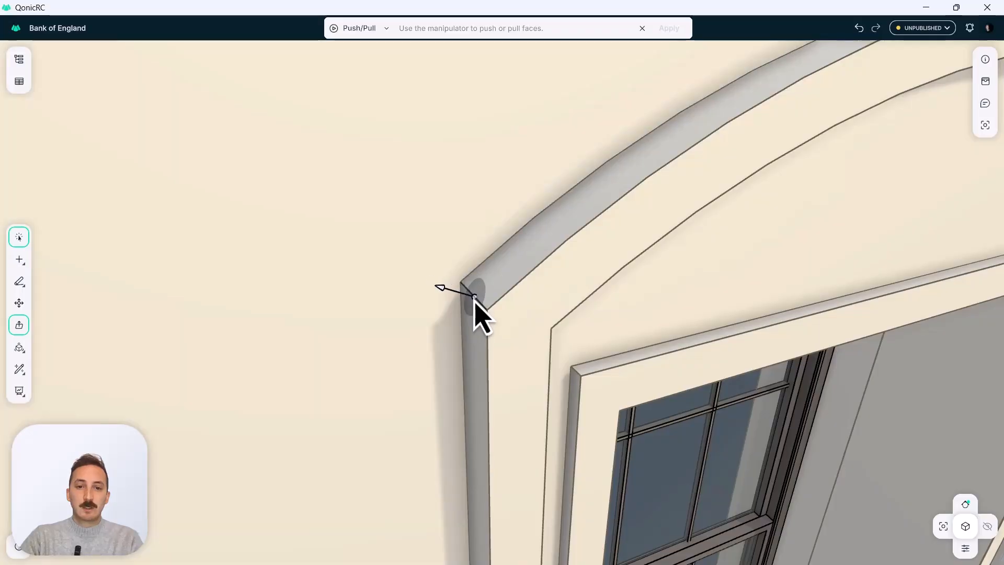
click(475, 298)
scroll(522, 266, down, 1)
scroll(521, 265, down, 3)
middle_drag(742, 219, 572, 220)
right_drag(572, 220, 353, 225)
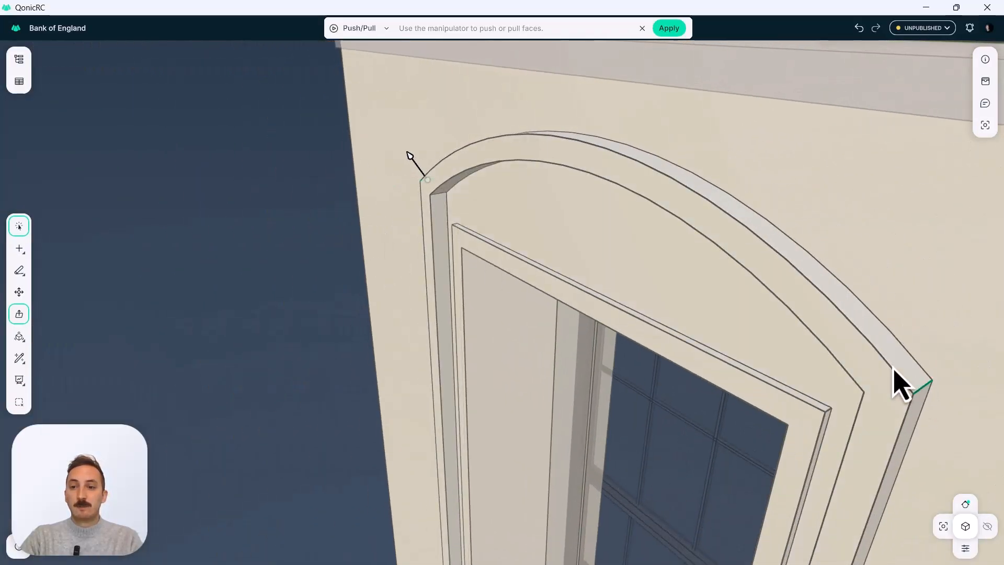
right_drag(467, 184, 397, 175)
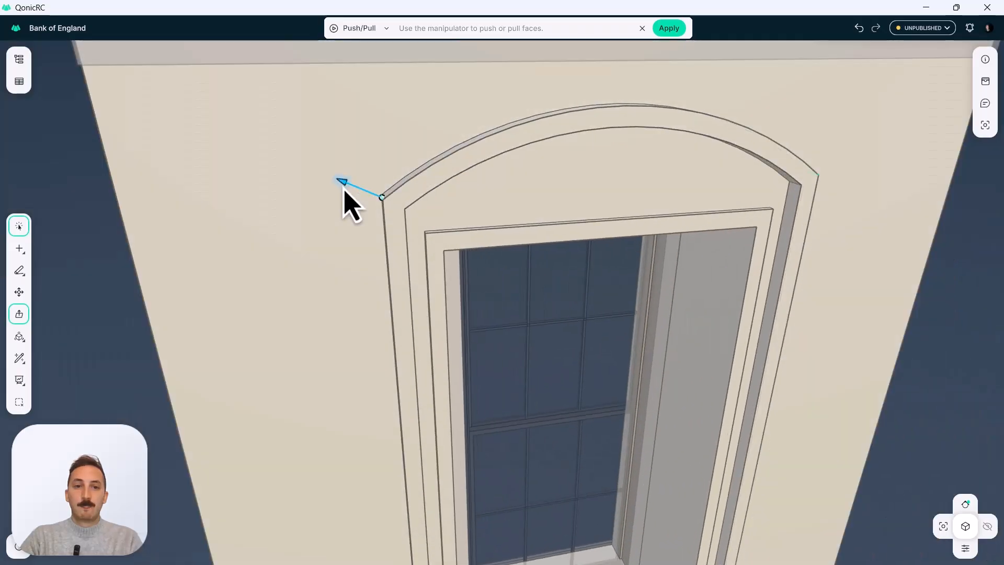
drag(347, 200, 274, 176)
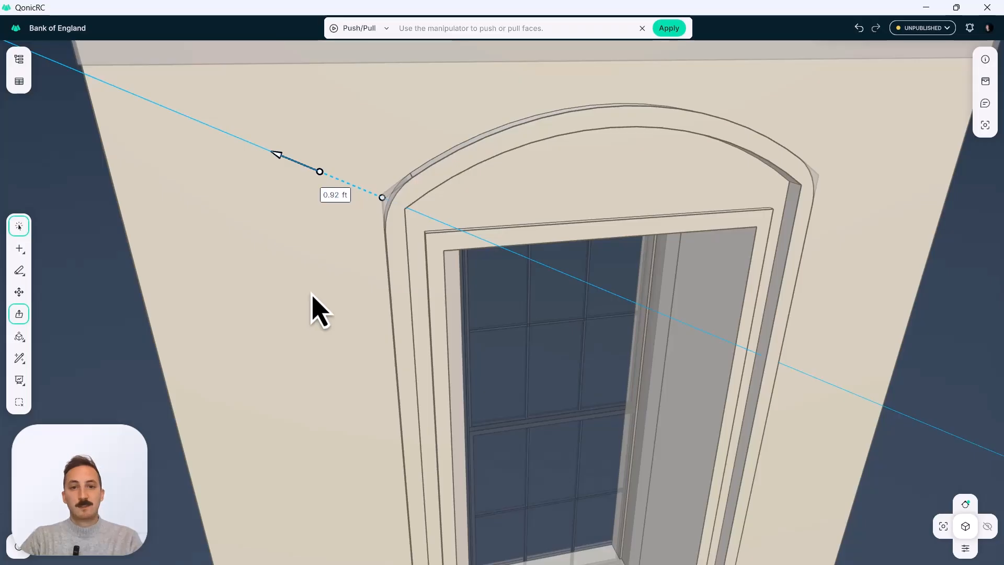
key(Return)
Round the two upper inner corner edges of the arched band together with Push/Pull by about 0.42 ft.
right_drag(385, 210, 354, 135)
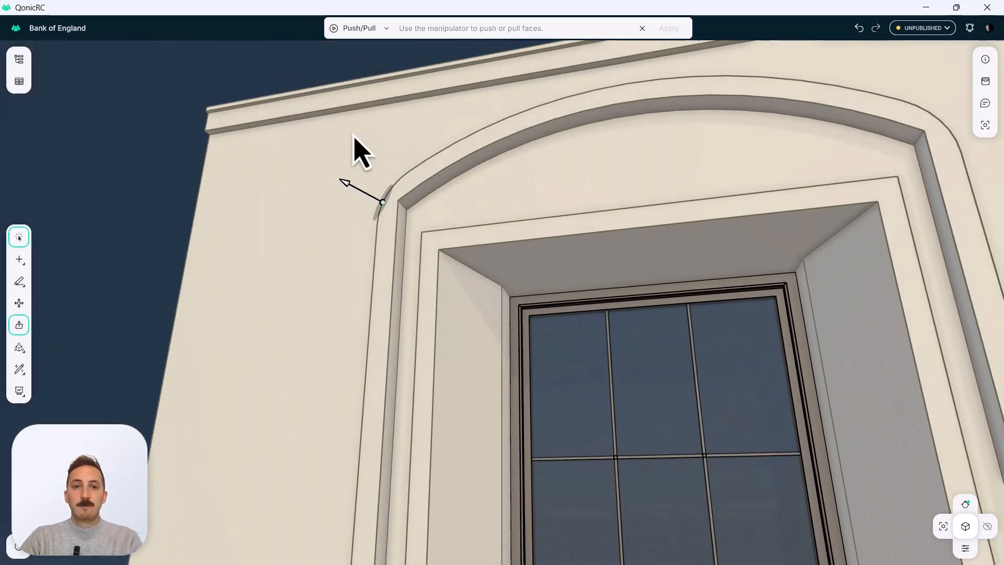
scroll(402, 202, up, 3)
click(397, 215)
right_drag(451, 208, 731, 370)
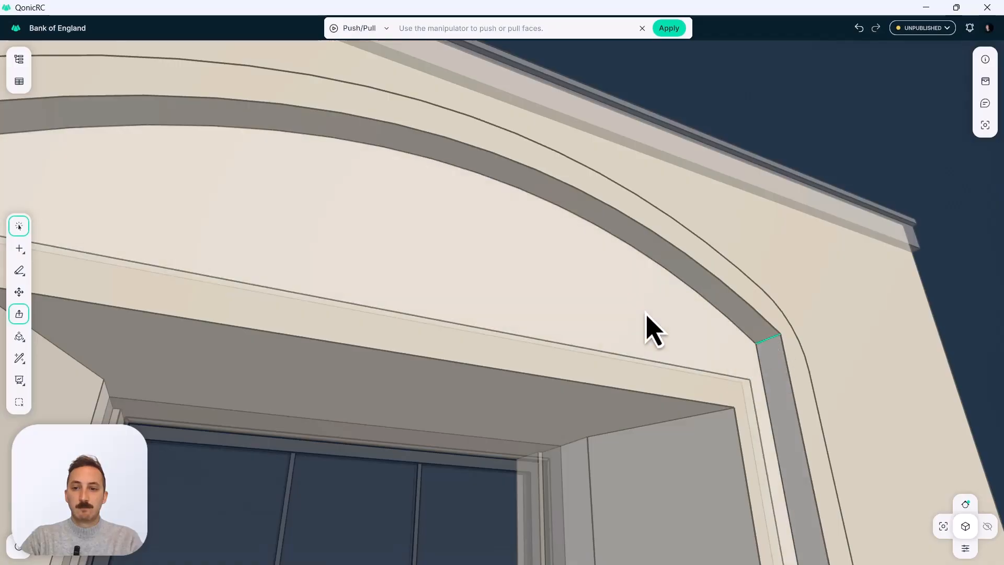
right_drag(648, 315, 337, 290)
drag(175, 245, 215, 272)
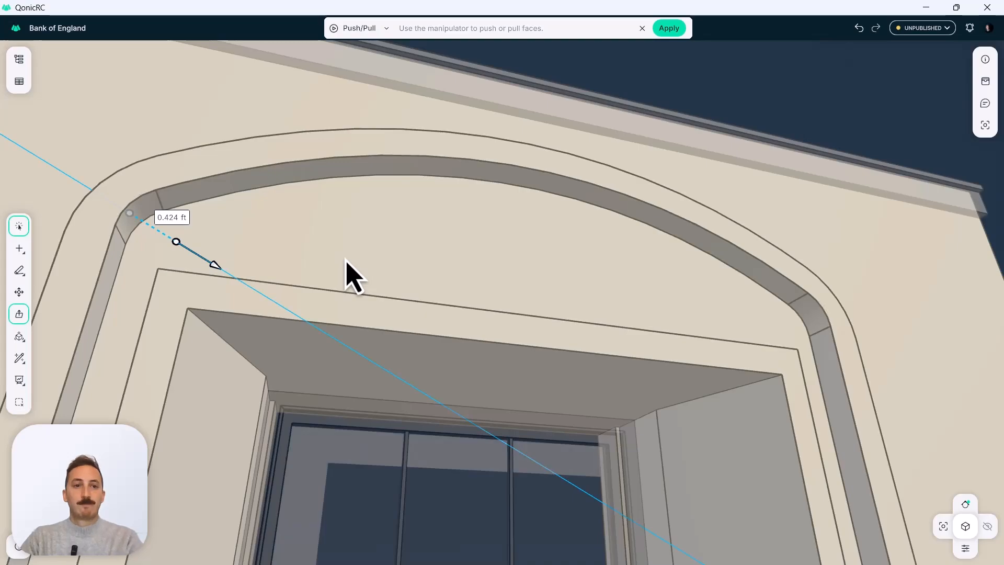
key(Return)
Round the arched band's outer front edges along both sides, corners and arch with Push/Pull by about -0.15 ft.
middle_drag(393, 256, 552, 253)
scroll(365, 439, down, 4)
middle_drag(444, 191, 400, 201)
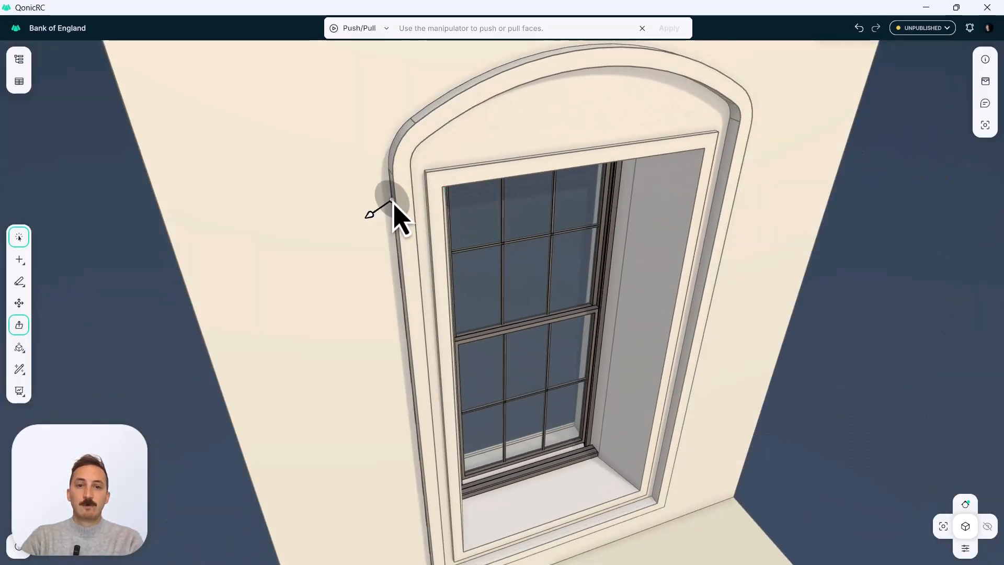
click(396, 204)
click(396, 159)
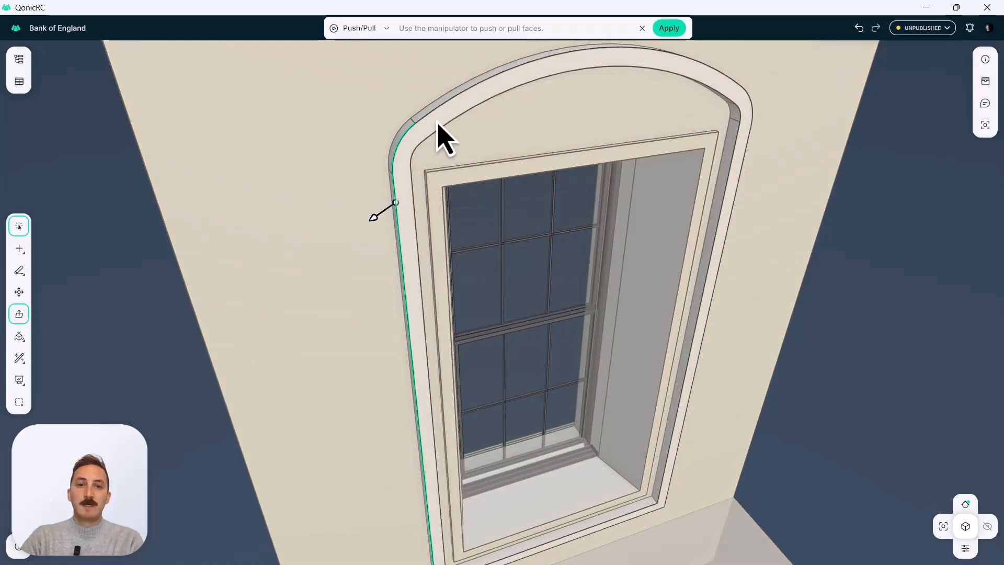
click(439, 111)
click(751, 111)
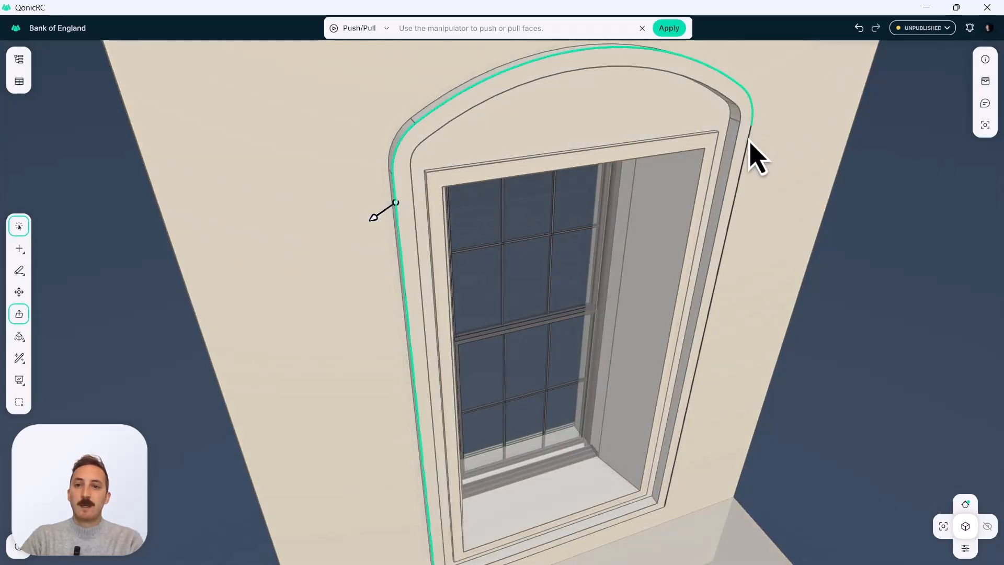
click(745, 149)
scroll(419, 167, up, 2)
scroll(377, 233, up, 2)
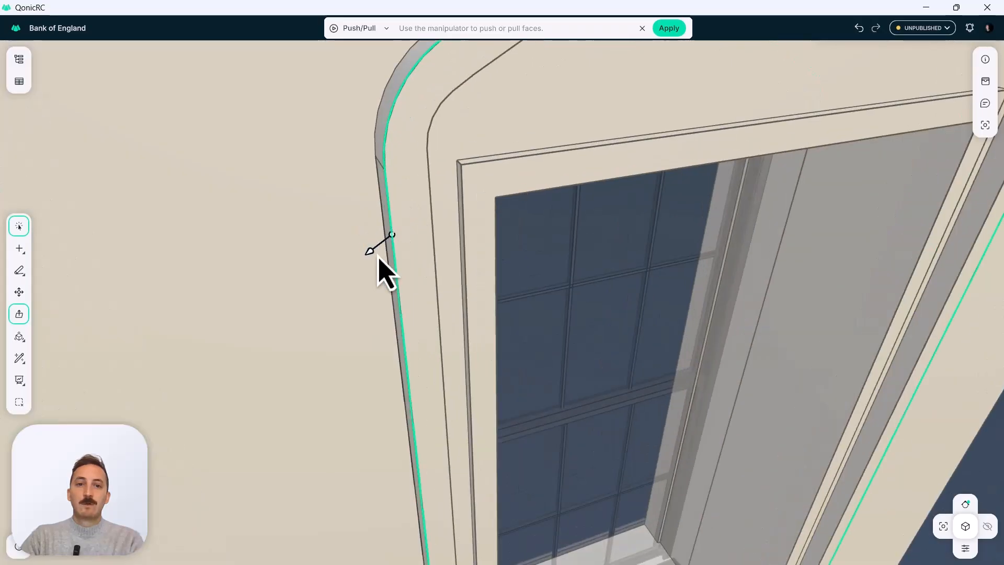
drag(371, 252, 383, 246)
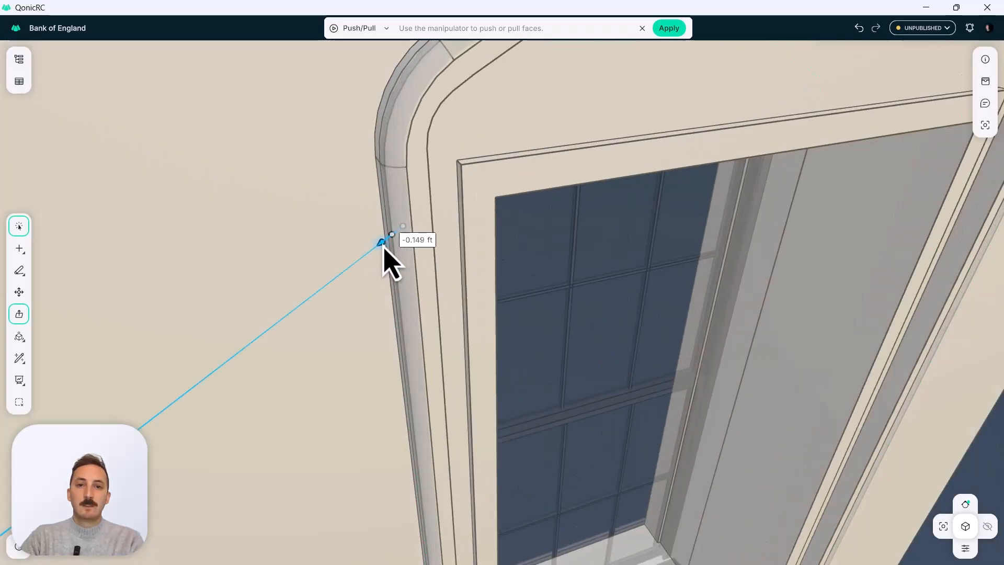
key(Return)
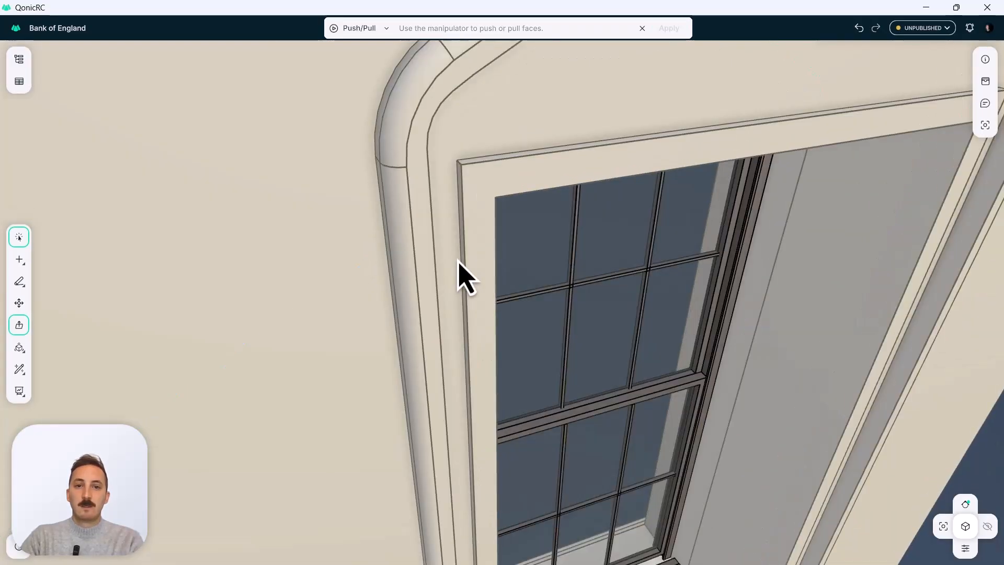
key(Escape)
Examine the finished window surround from several angles, including the exterior side of the sectioned wall.
scroll(459, 263, down, 3)
middle_drag(459, 263, 429, 281)
right_drag(429, 281, 563, 334)
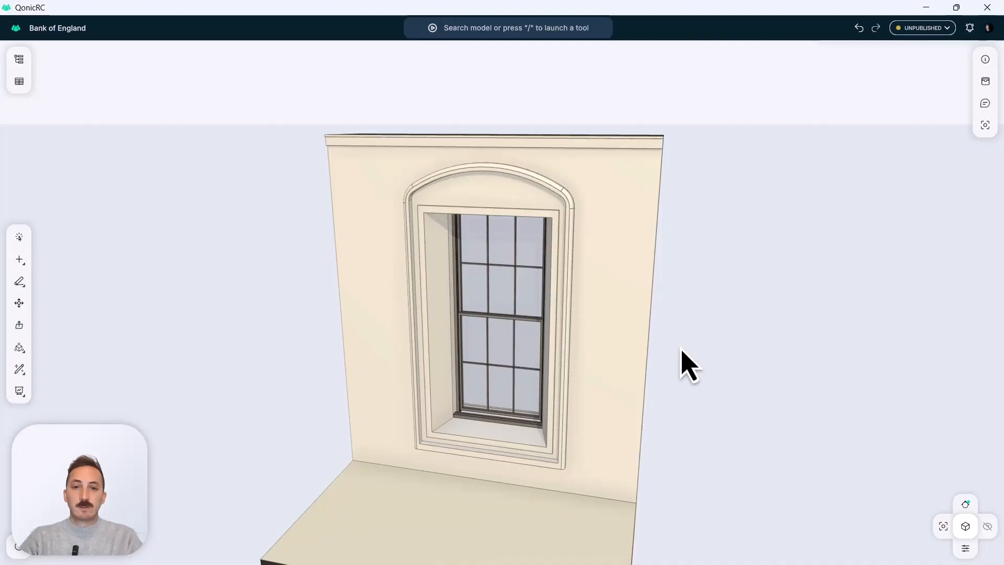
right_drag(594, 403, 530, 434)
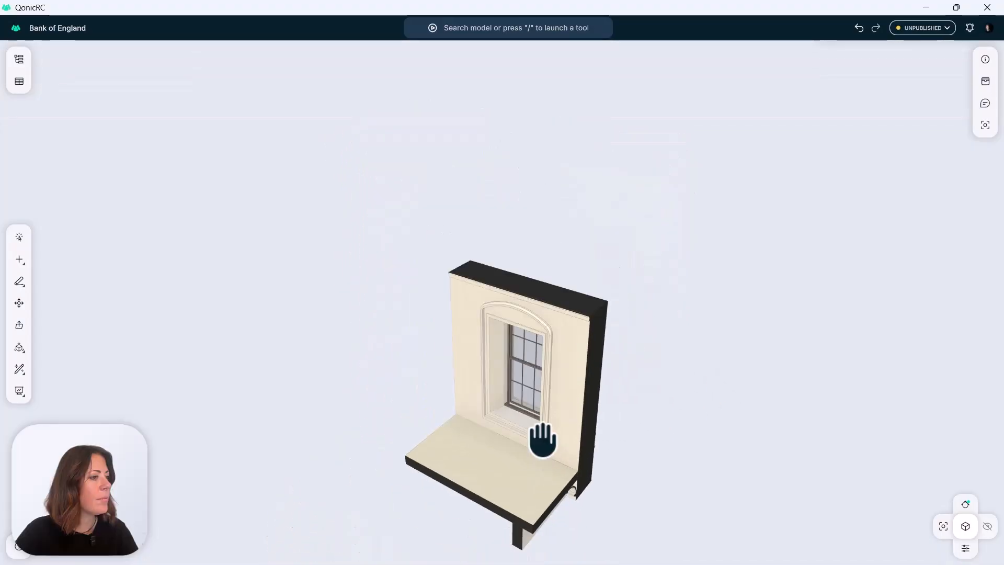
middle_drag(540, 439, 540, 392)
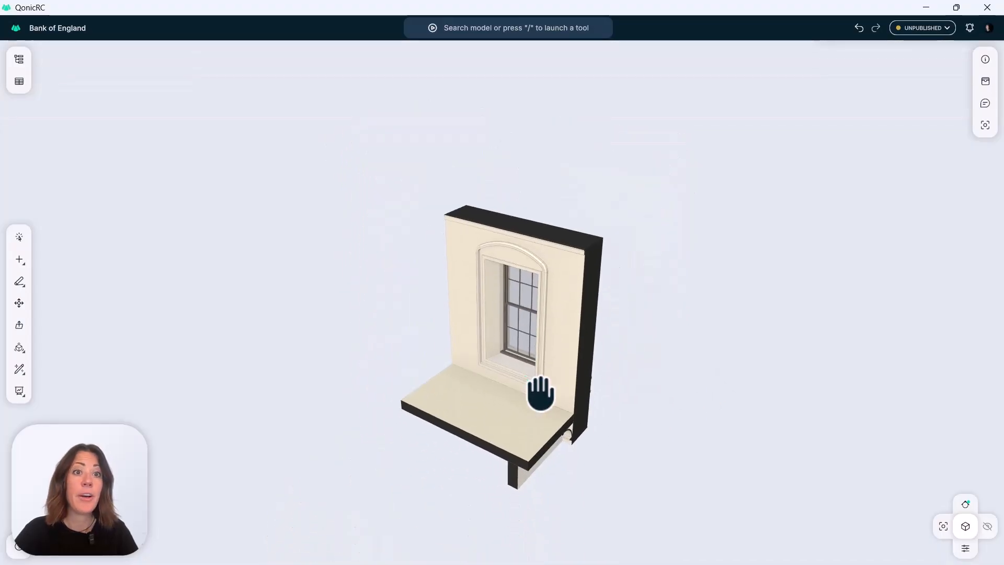
right_drag(538, 352, 267, 344)
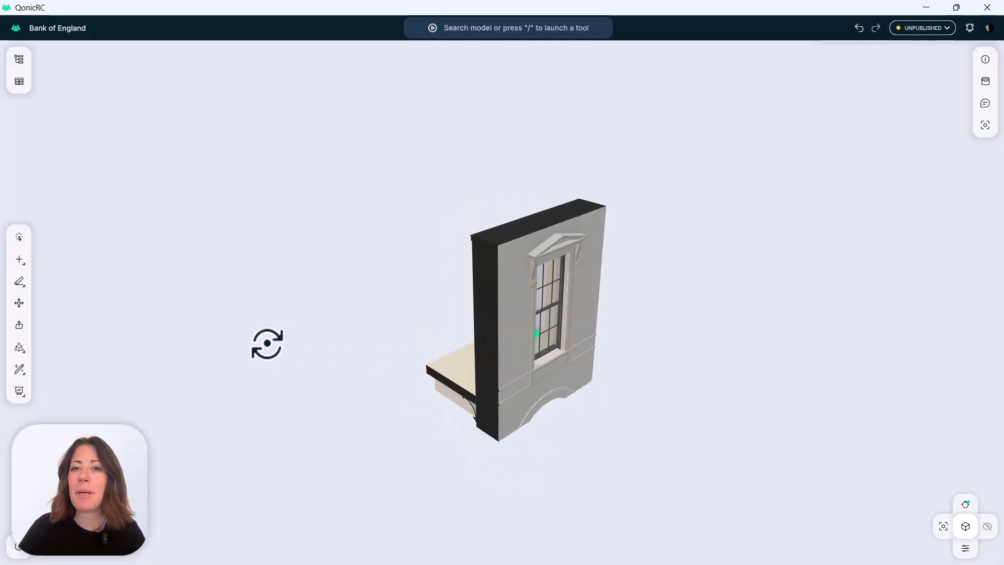
Close the Bank of England model and open LGHQ STRUC and LGHQ MECH together from the LG Headquarters project, dismissing the release notes.
click(989, 9)
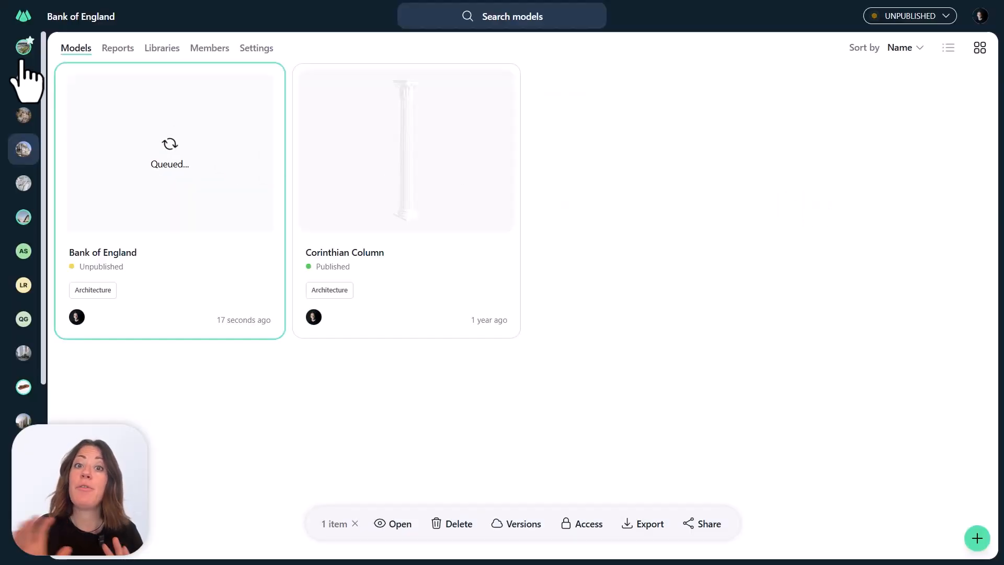
click(22, 59)
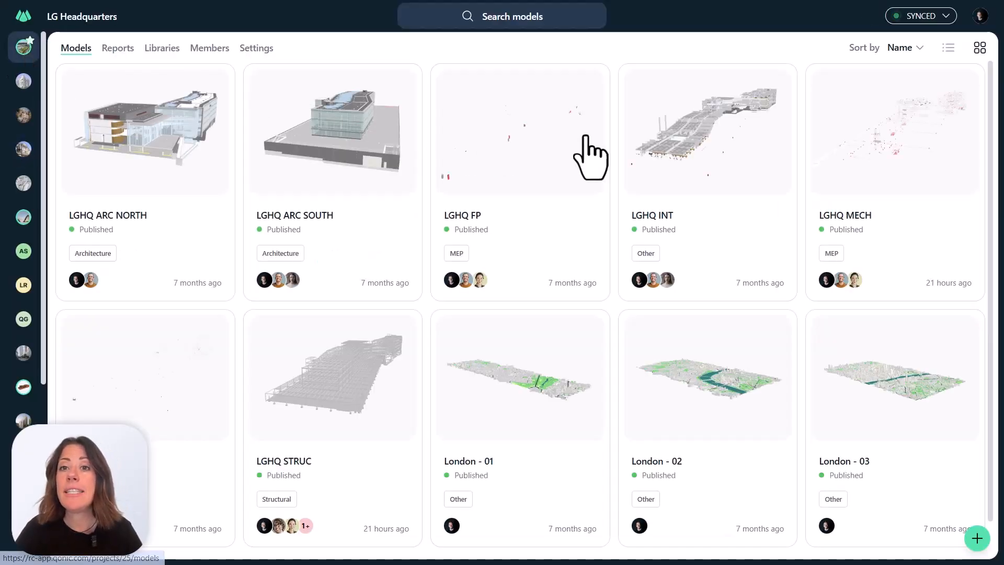
click(333, 437)
click(915, 207)
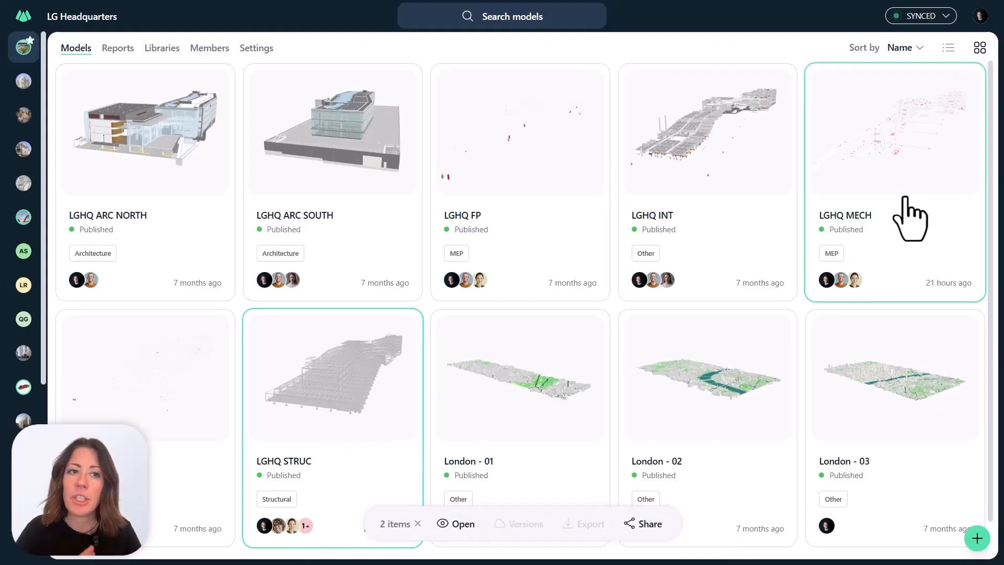
click(455, 525)
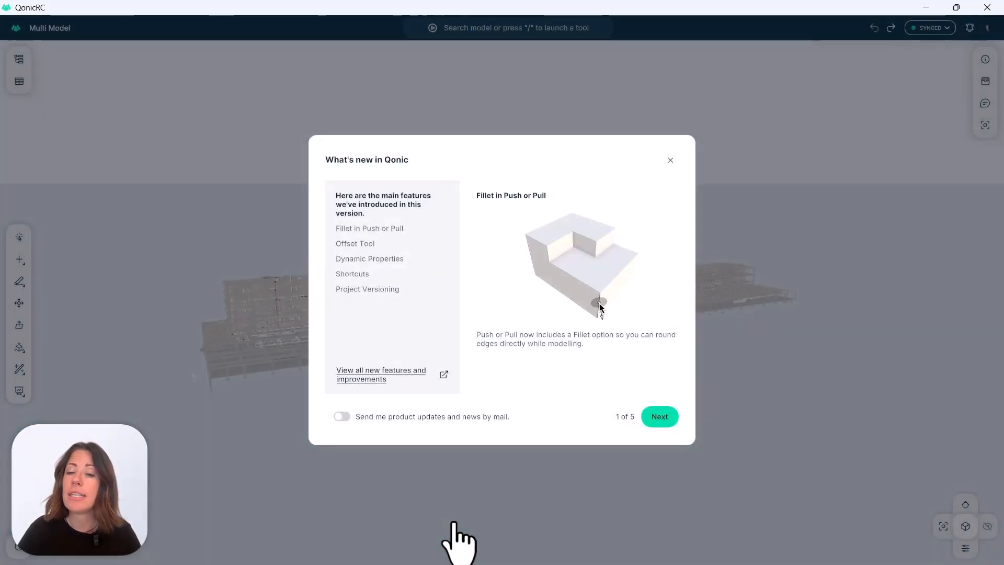
click(670, 160)
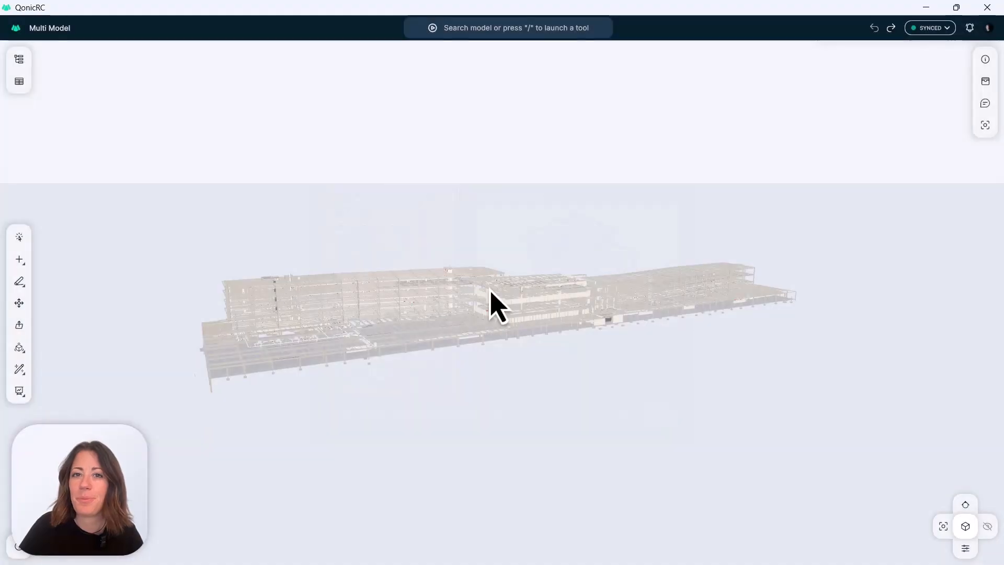
Select the steel edge beam beside the near corner column of the low frame.
right_drag(463, 288, 498, 361)
middle_drag(416, 384, 596, 310)
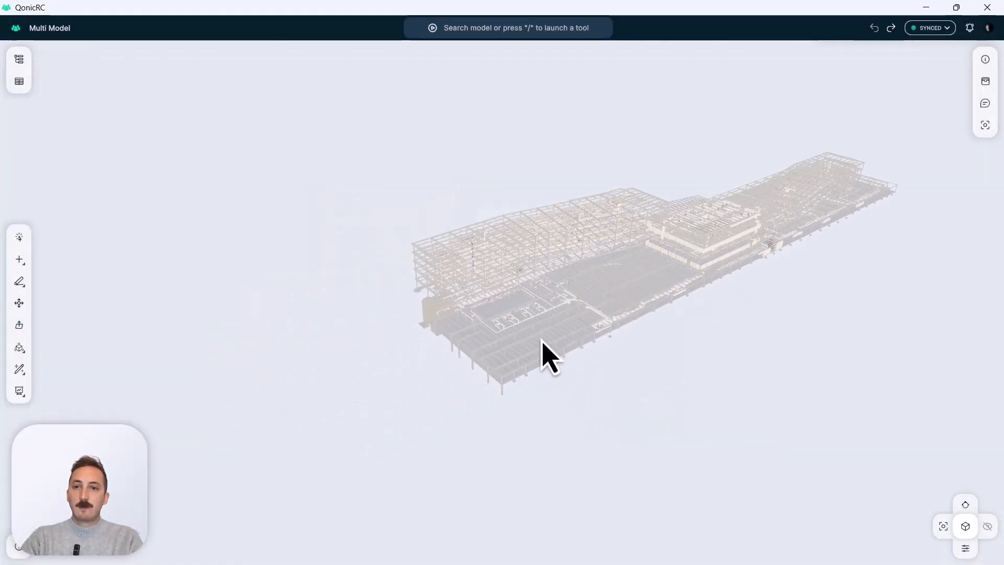
right_drag(542, 340, 583, 324)
scroll(560, 341, up, 1)
scroll(477, 384, up, 4)
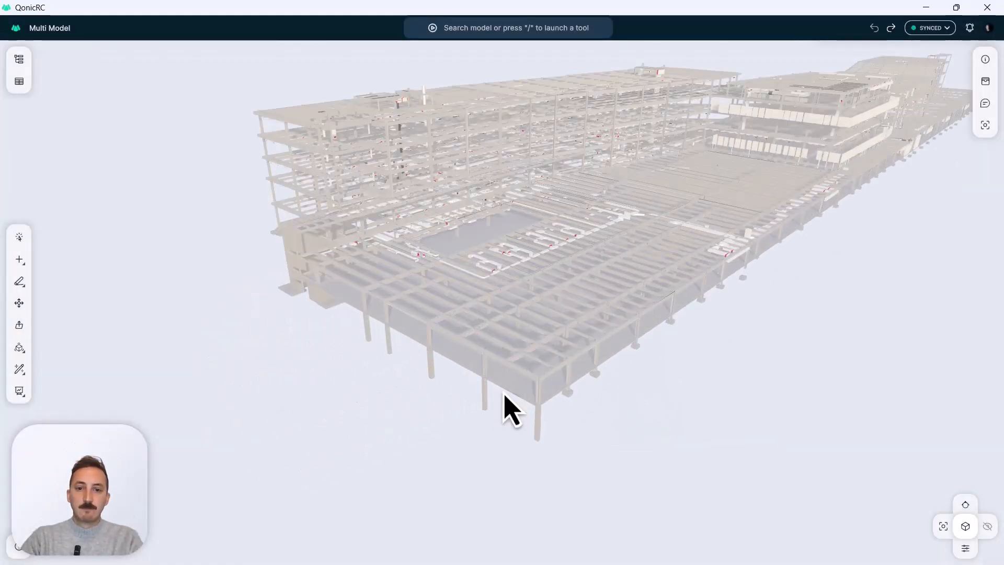
scroll(525, 381, up, 2)
click(513, 375)
scroll(513, 376, up, 4)
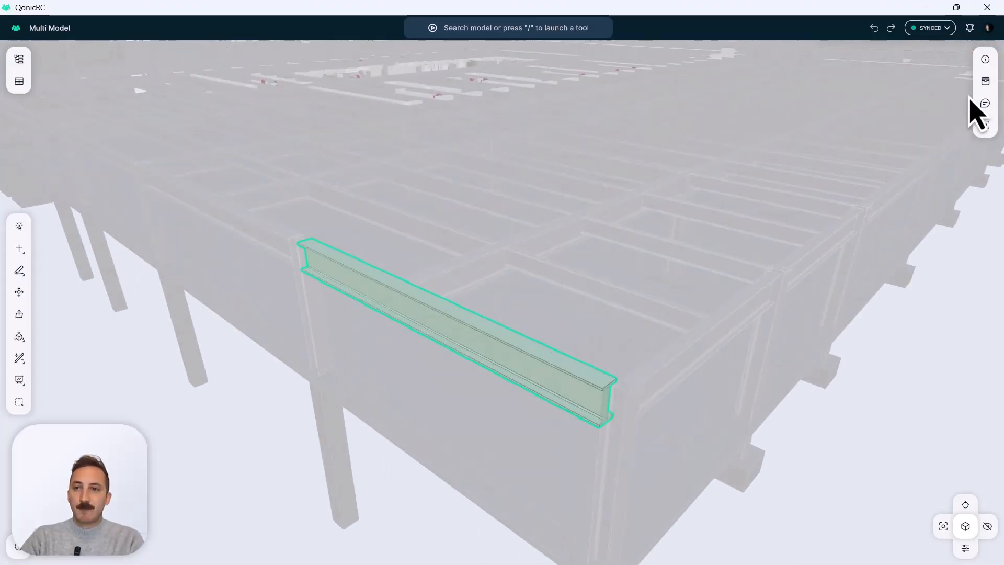
Inspect the selected beam's general data, attributes and Pset_BeamCommon properties, and clear the selection.
click(985, 59)
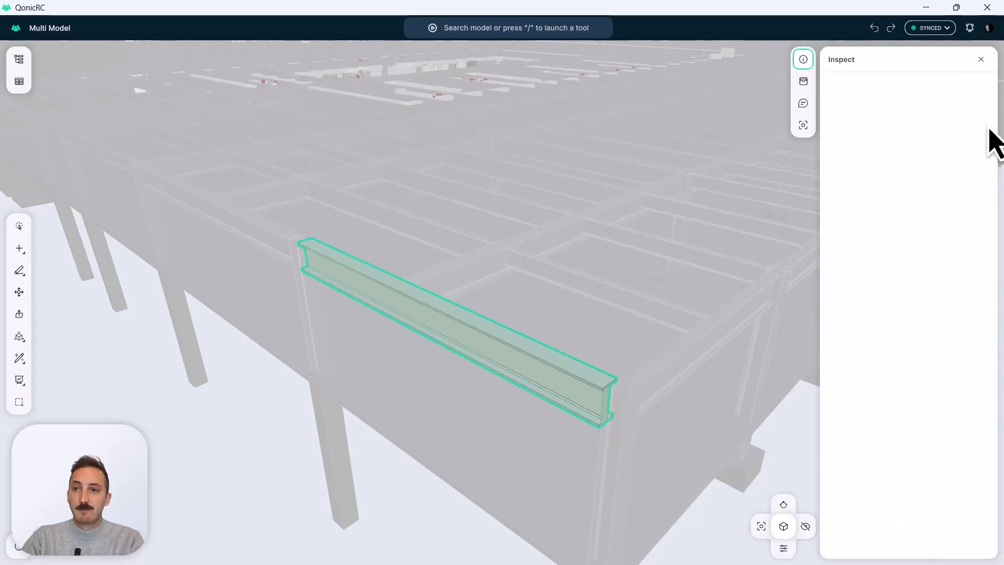
scroll(999, 162, down, 1)
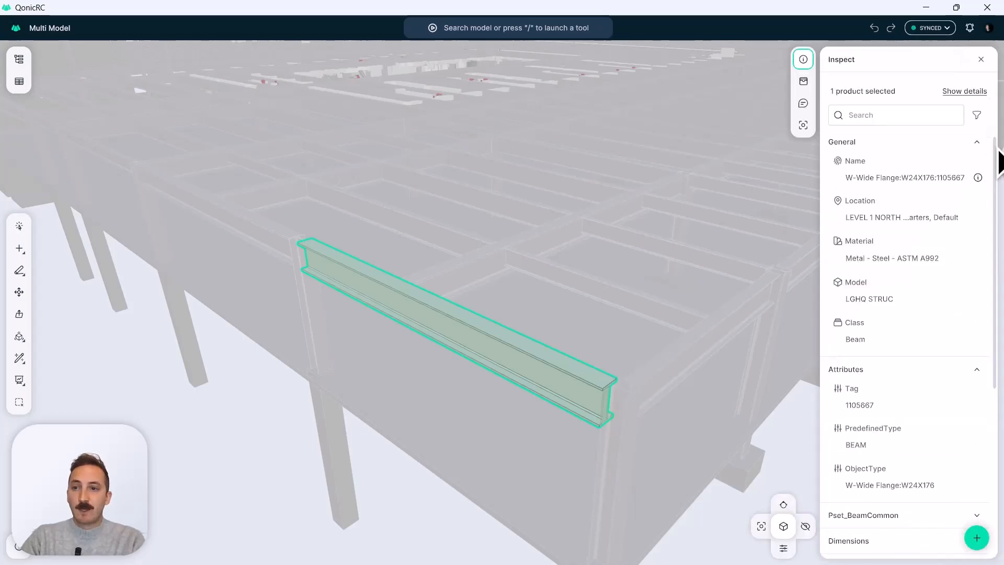
drag(996, 178, 996, 384)
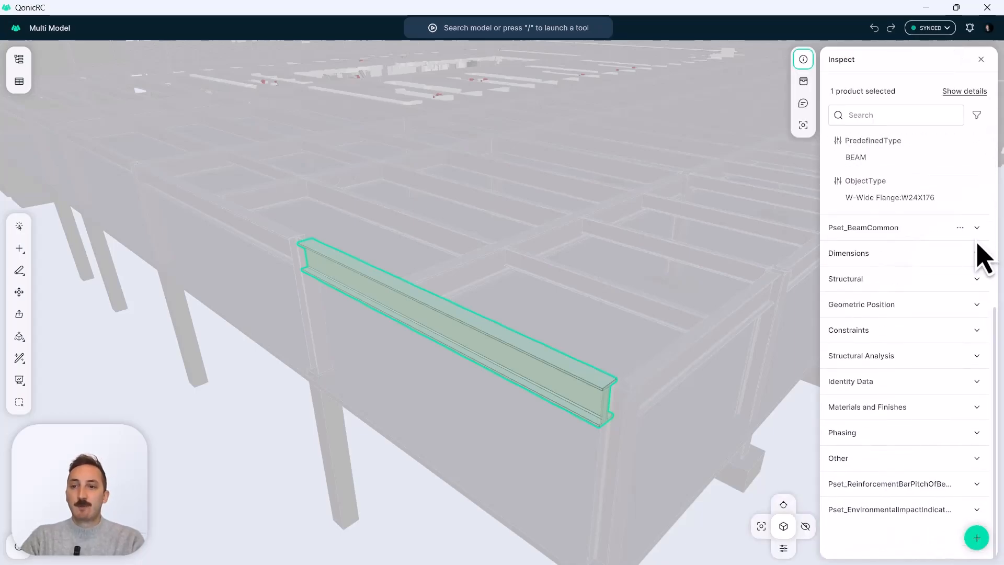
click(977, 228)
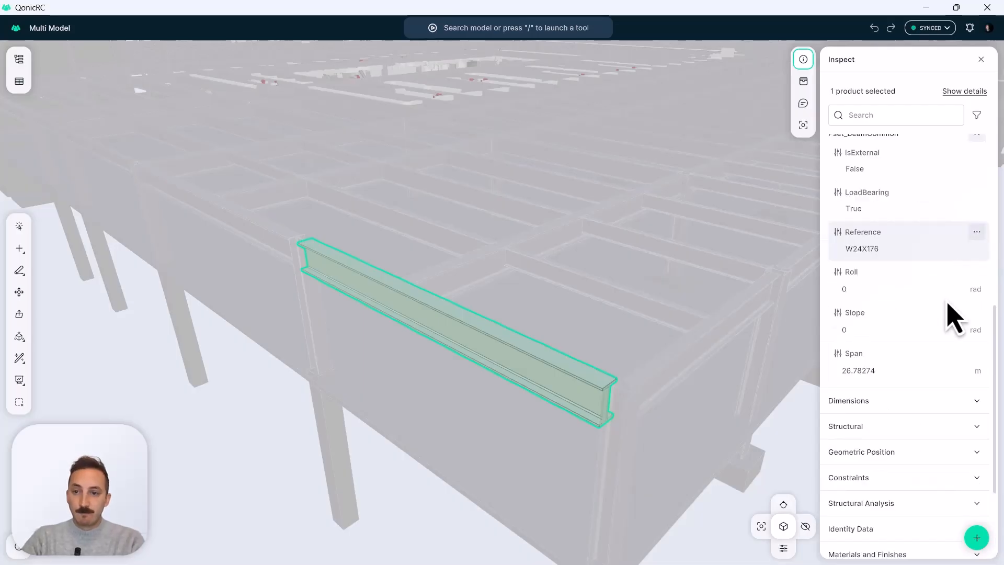
scroll(936, 453, up, 1)
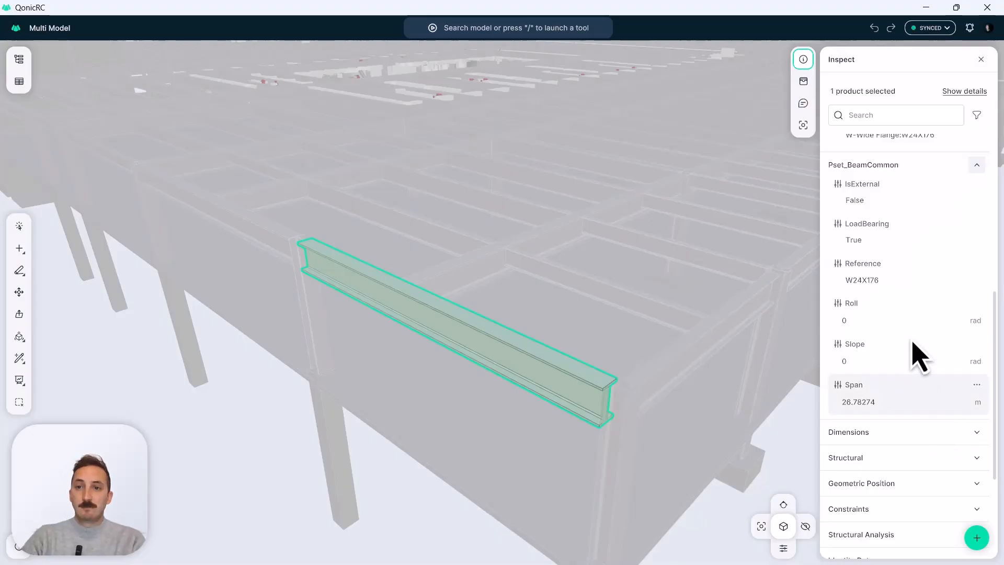
key(Escape)
Start a new dynamic property named Mass in the Steel Frame Properties set of the properties library.
click(803, 84)
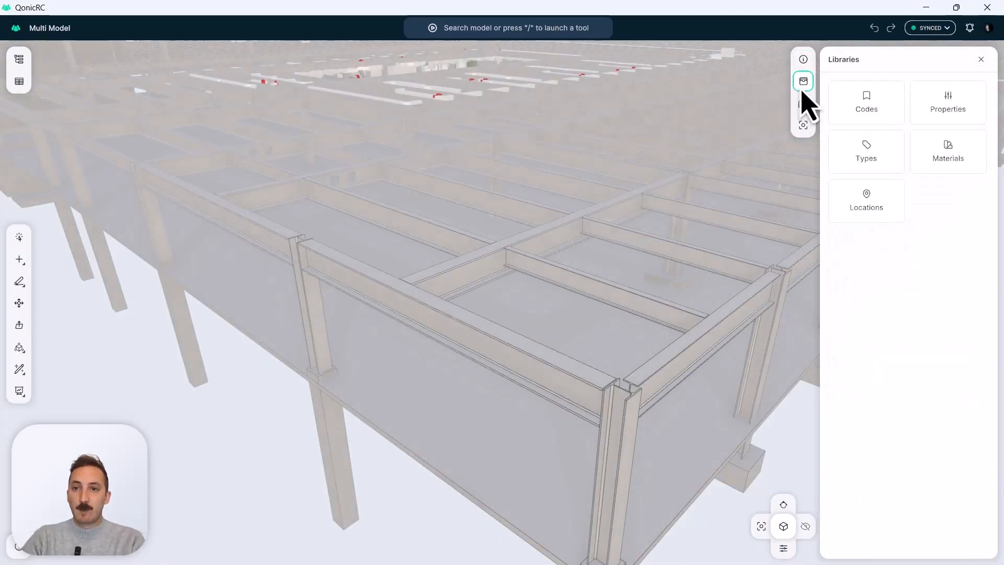
click(952, 108)
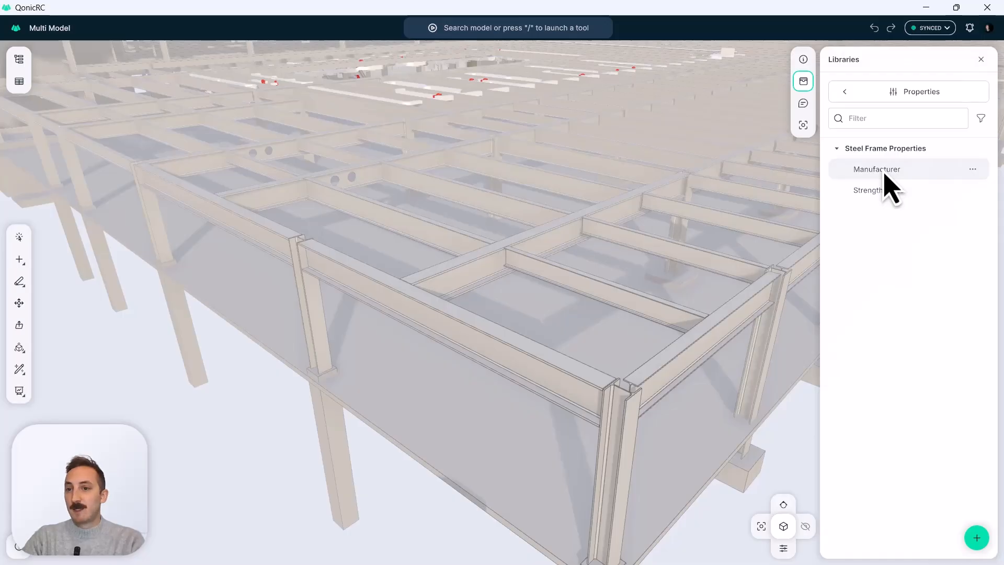
click(977, 538)
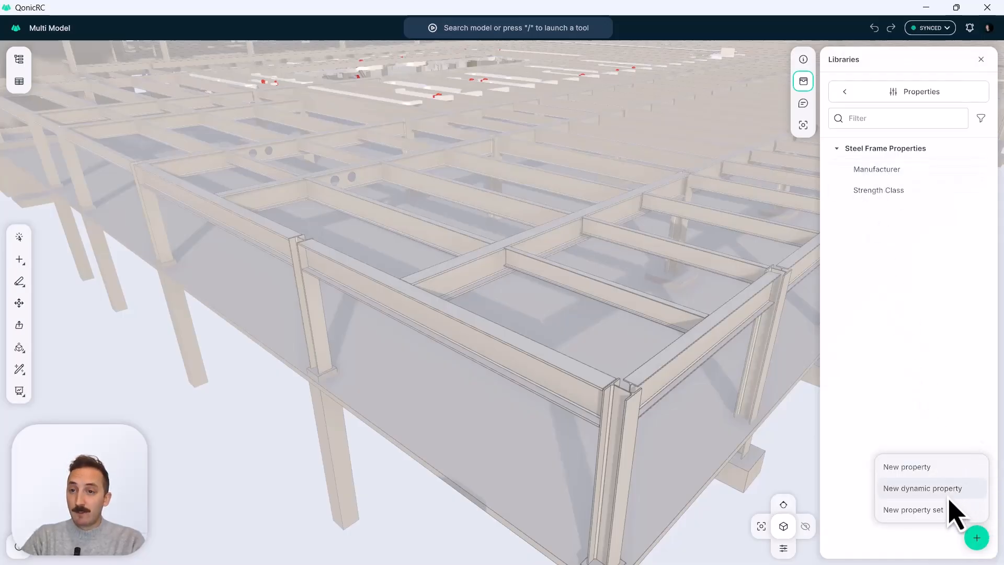
click(936, 494)
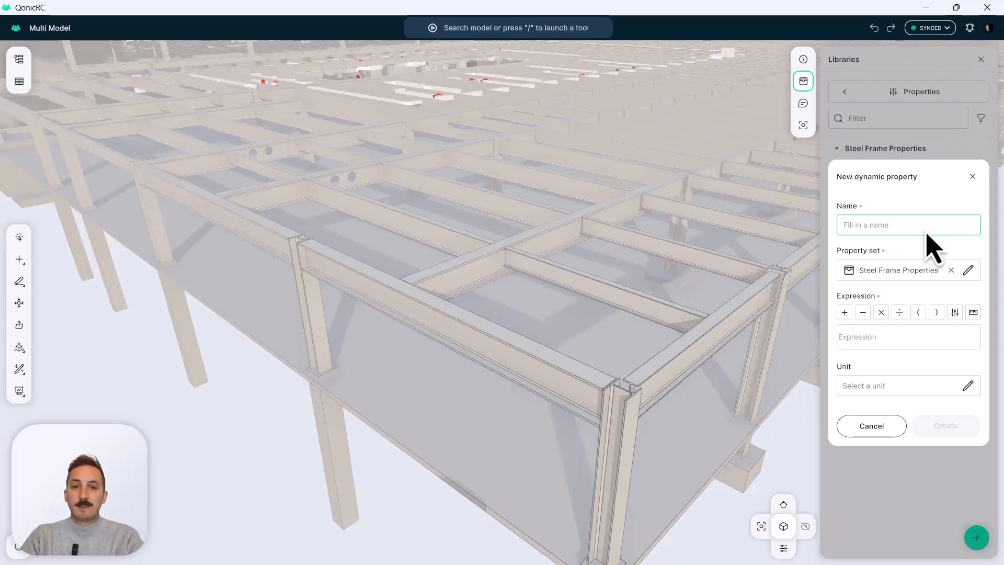
drag(539, 376, 497, 377)
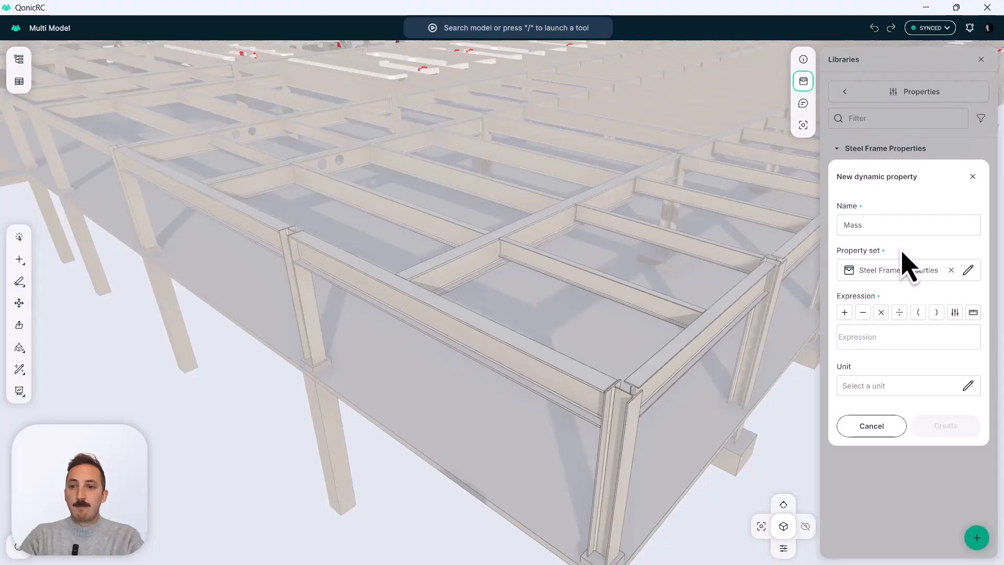
Build the Mass property's expression as MassDensity multiplied by the Volume measurement.
click(876, 344)
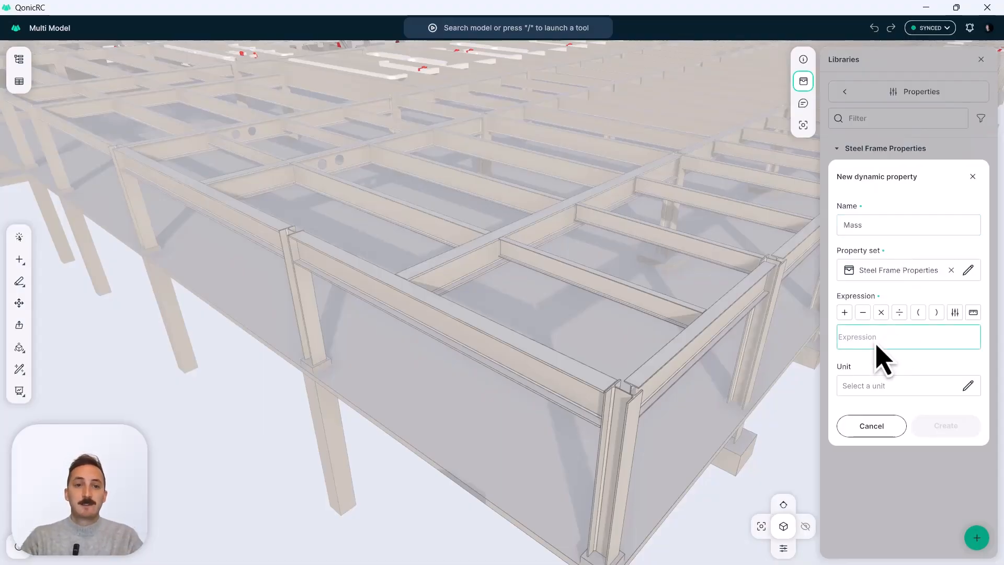
text(mas)
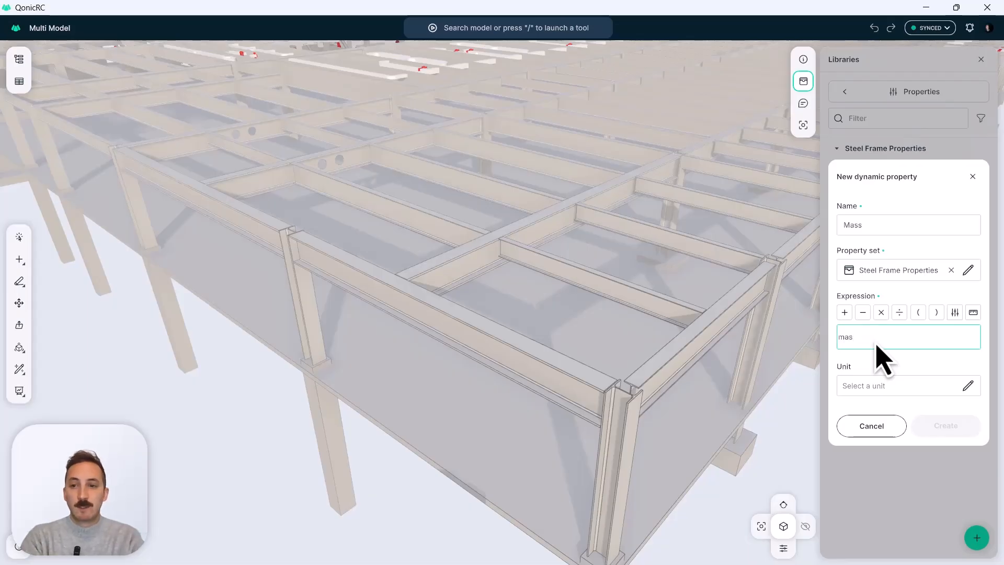
text(s)
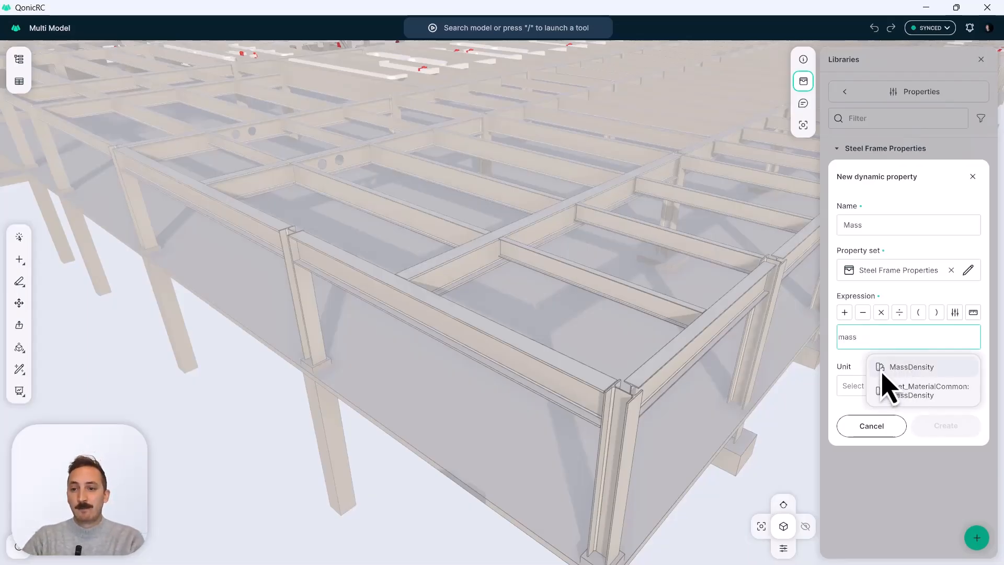
click(910, 369)
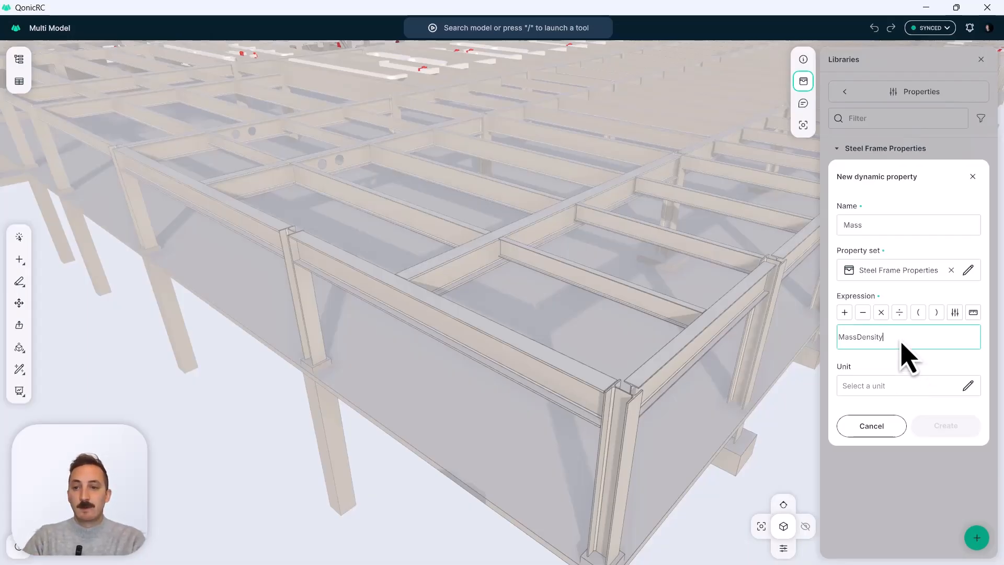
click(882, 319)
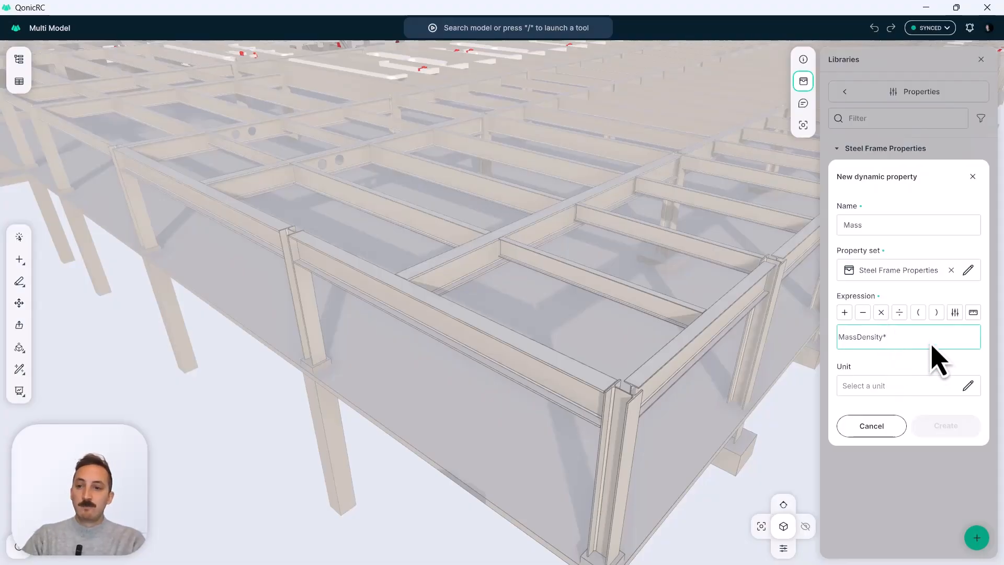
text(vol)
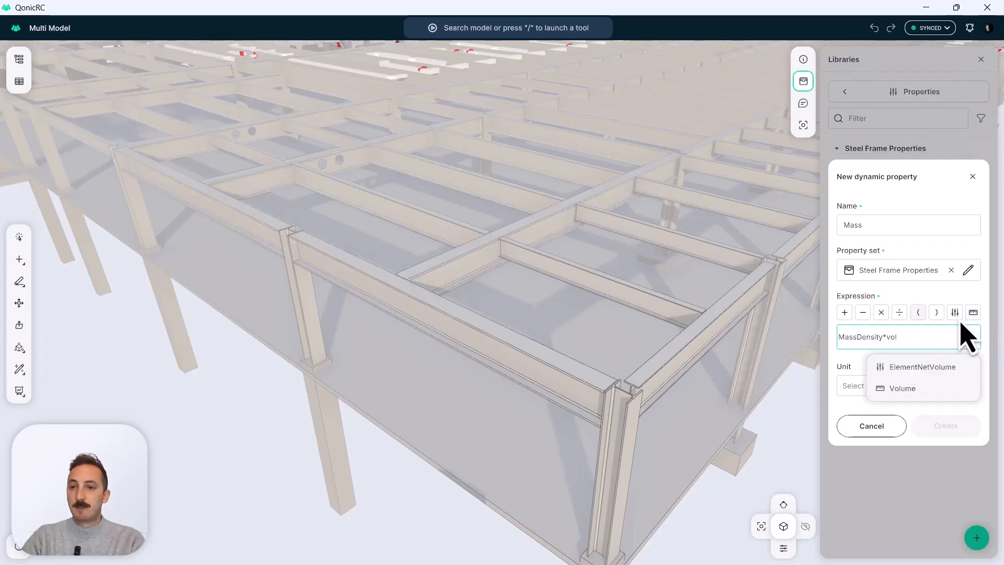
click(909, 390)
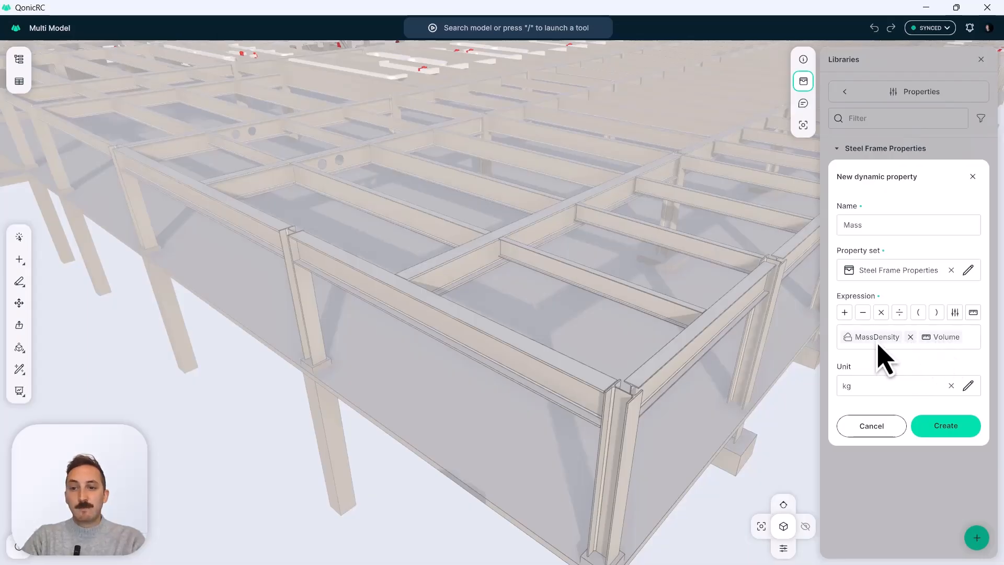
Check the Volume measurement options and the available units, keep kg, and create the Mass property.
click(946, 337)
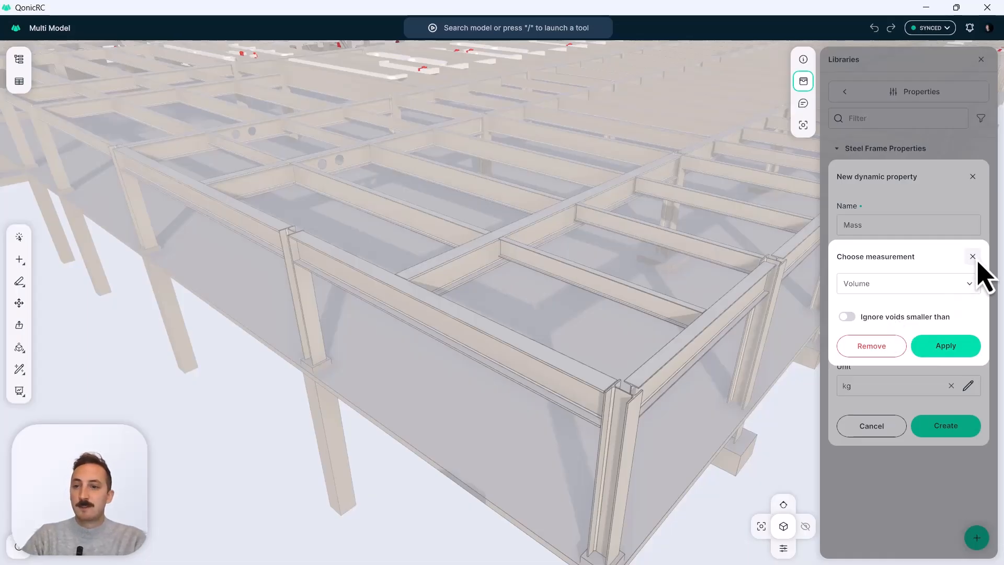
click(962, 347)
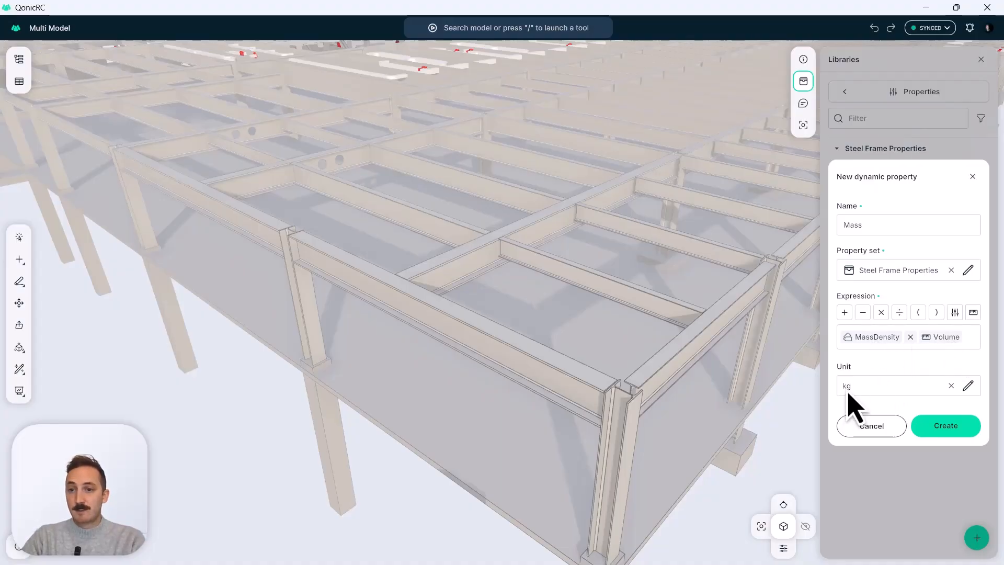
click(969, 388)
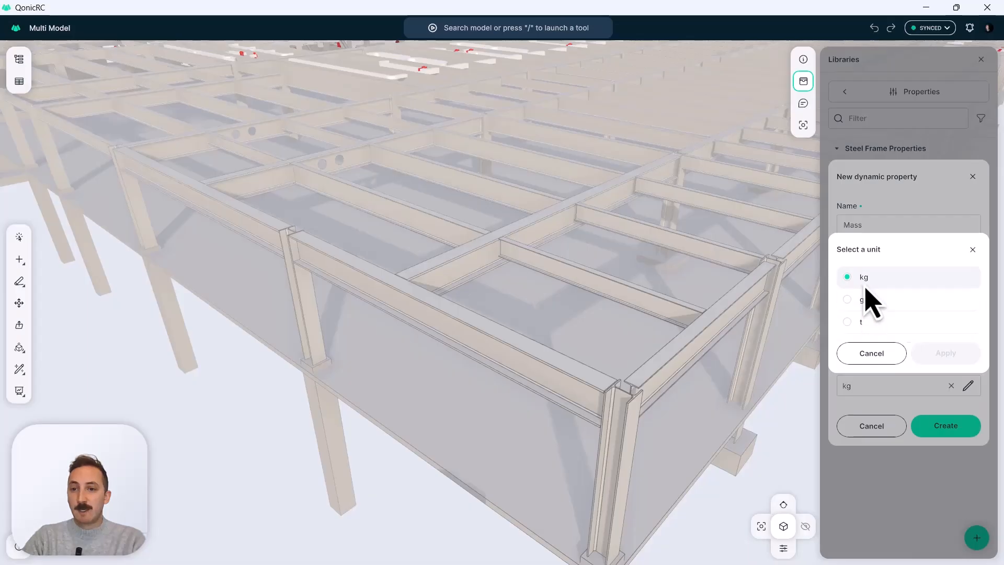
click(893, 354)
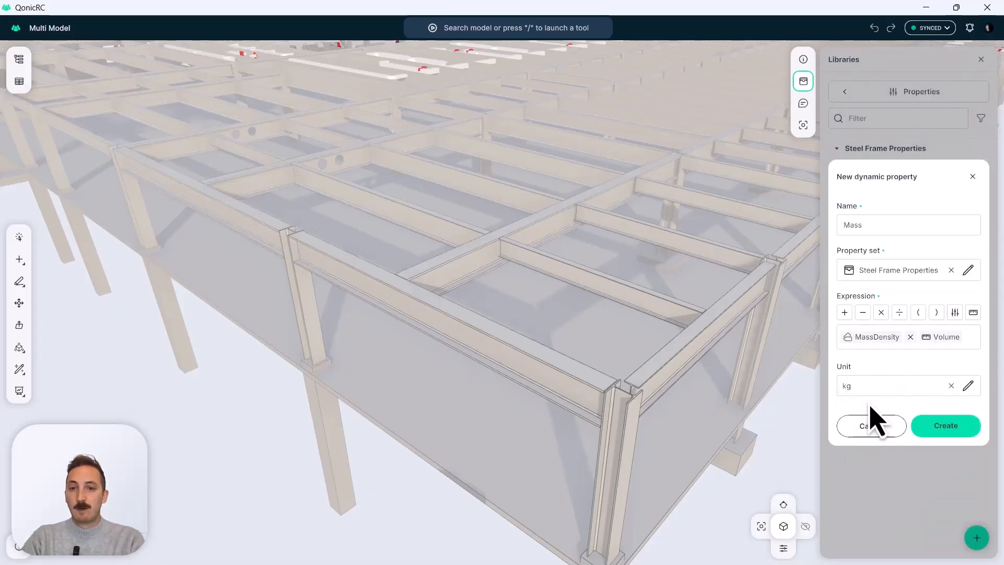
click(945, 428)
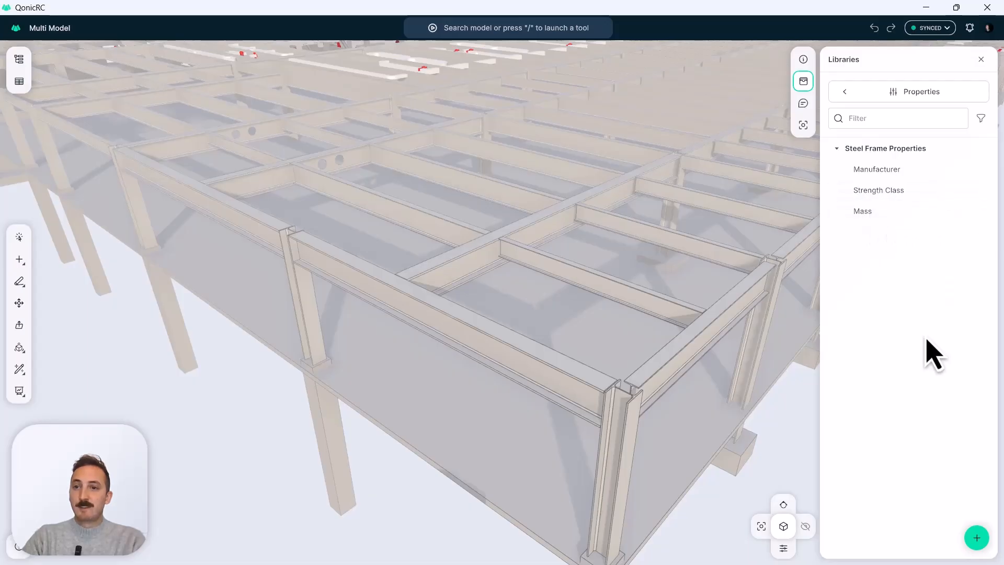
Select all elements in the Beam group of the model browser and show their properties for inspection.
scroll(549, 366, down, 2)
middle_drag(547, 364, 515, 375)
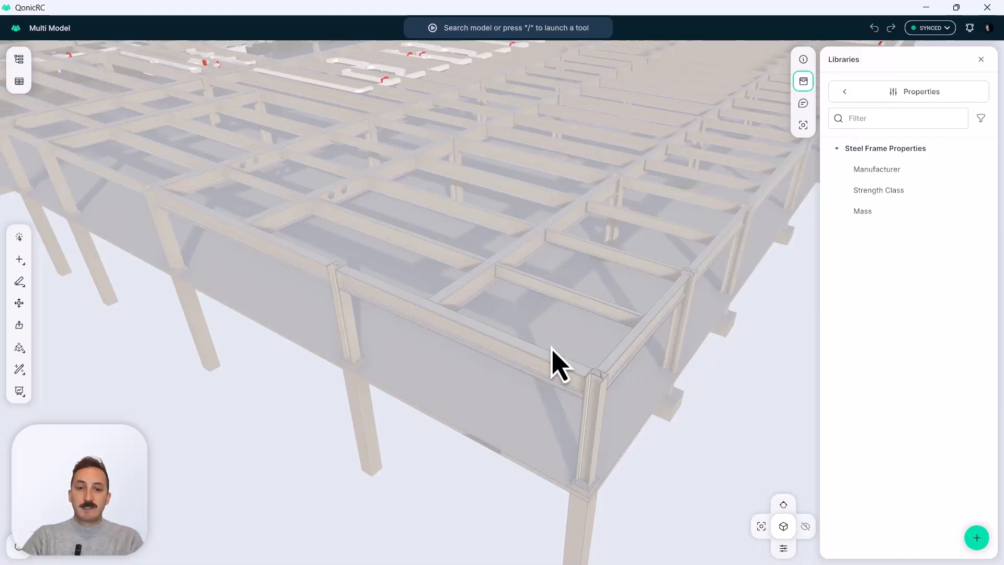
scroll(553, 361, down, 10)
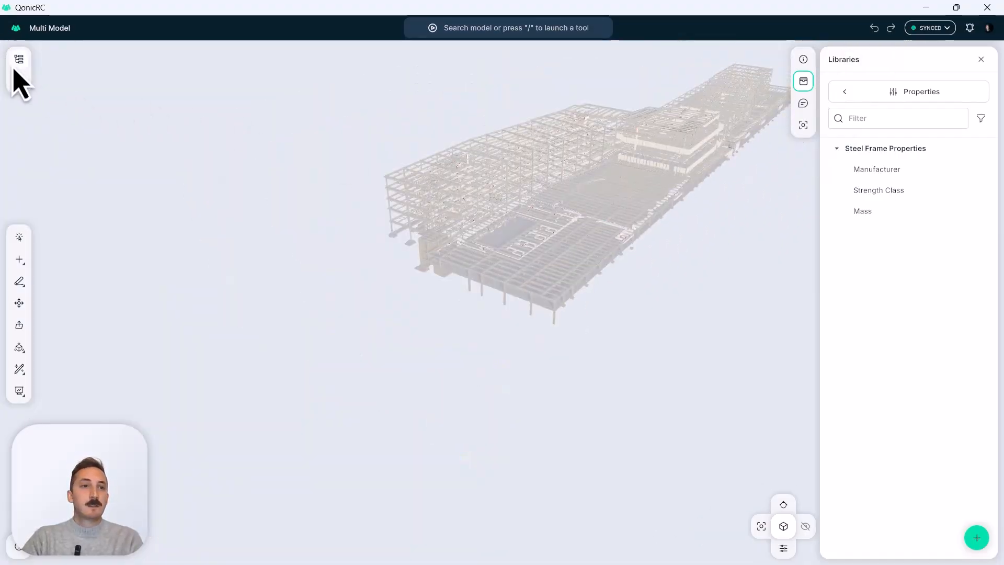
click(19, 59)
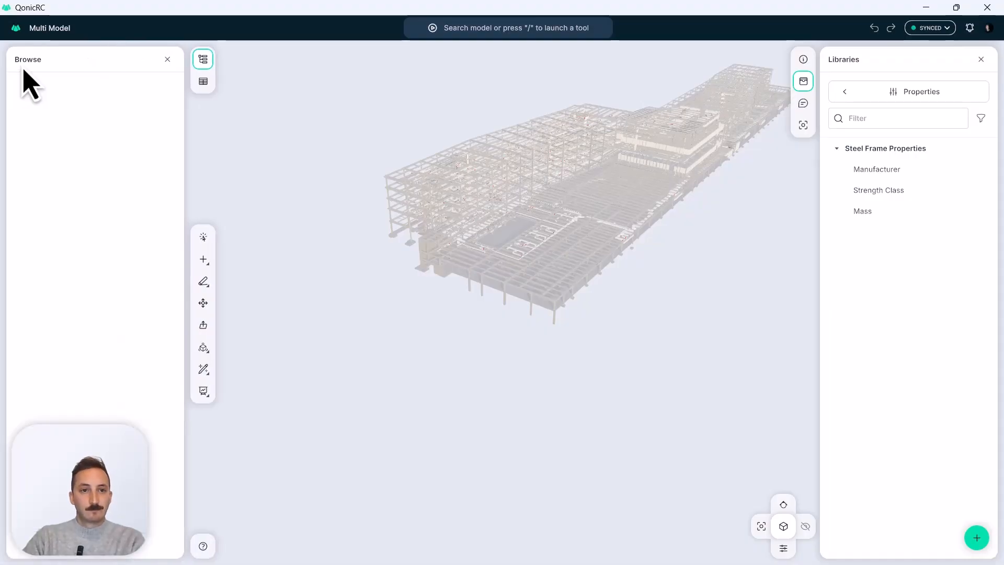
click(51, 215)
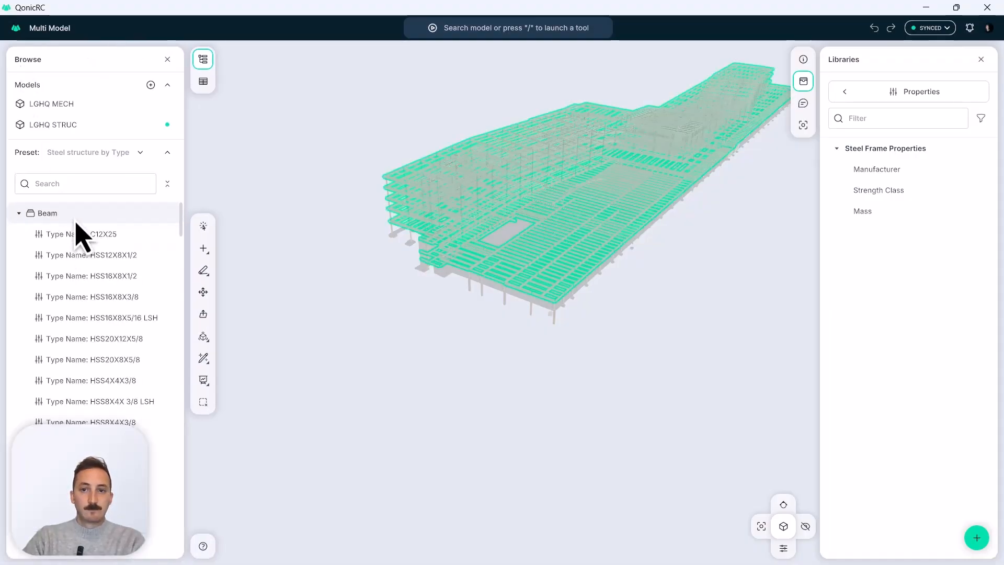
click(804, 60)
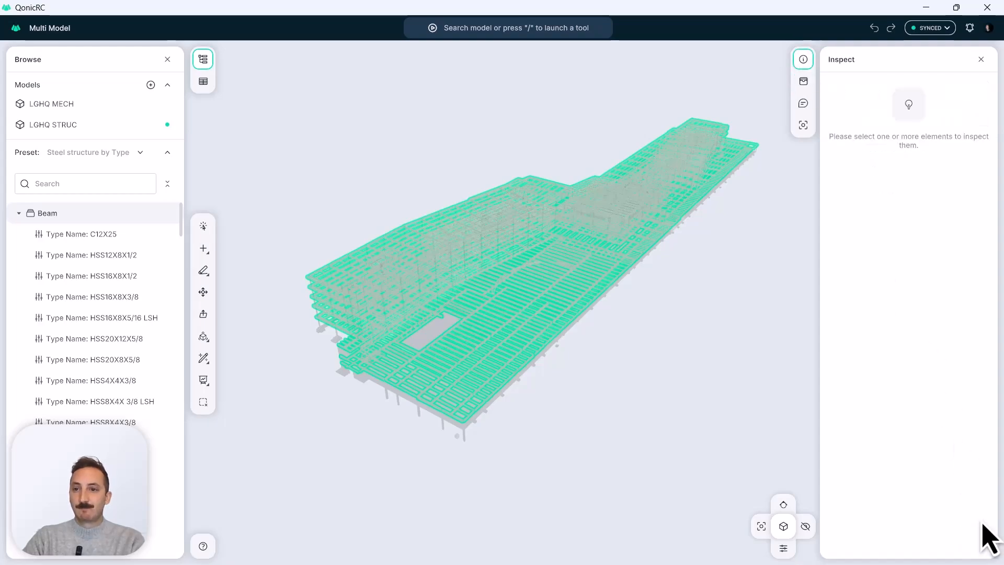
Add the Manufacturer, Strength Class and Mass properties from the Steel Frame Properties set to the selected beams.
click(977, 538)
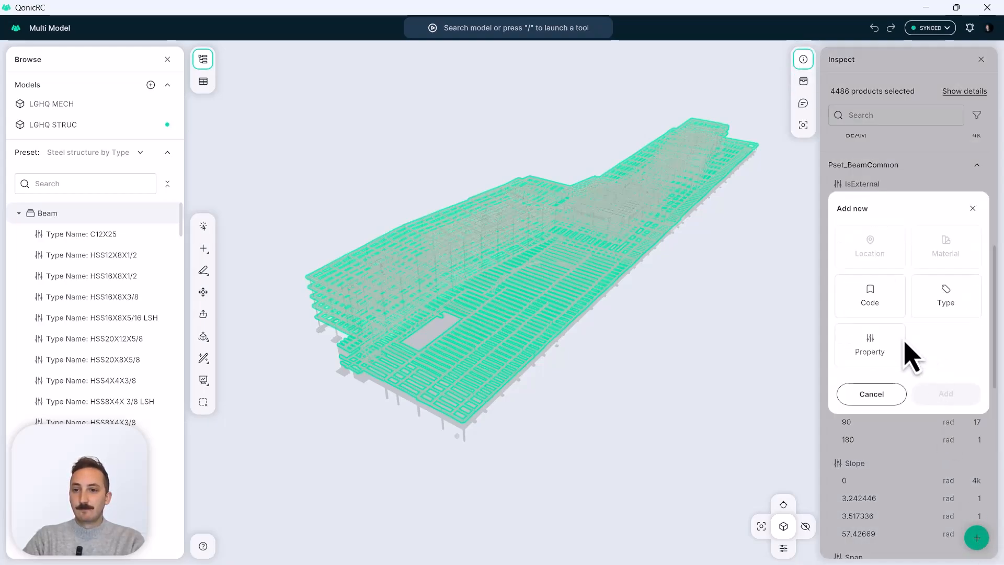
click(870, 345)
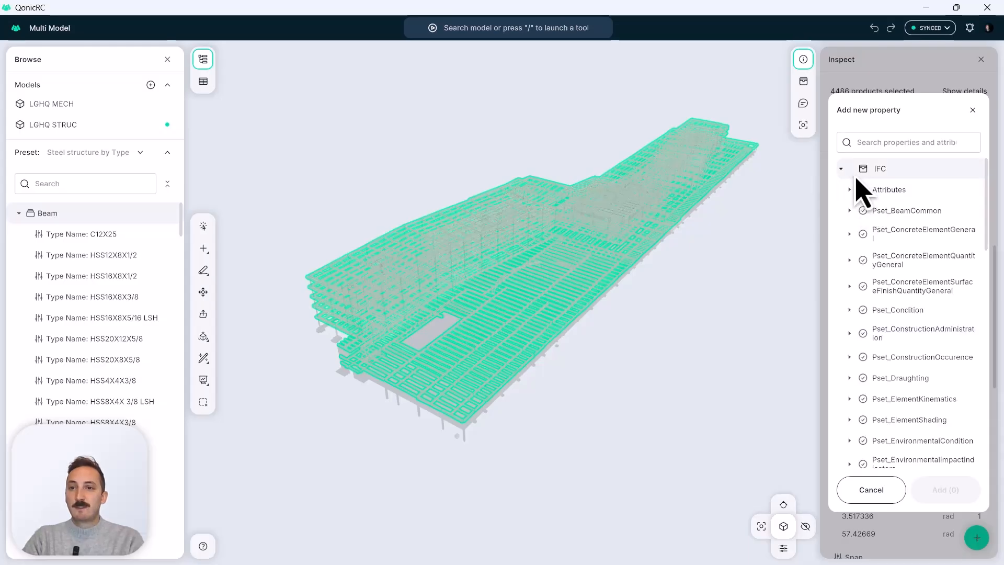
click(841, 175)
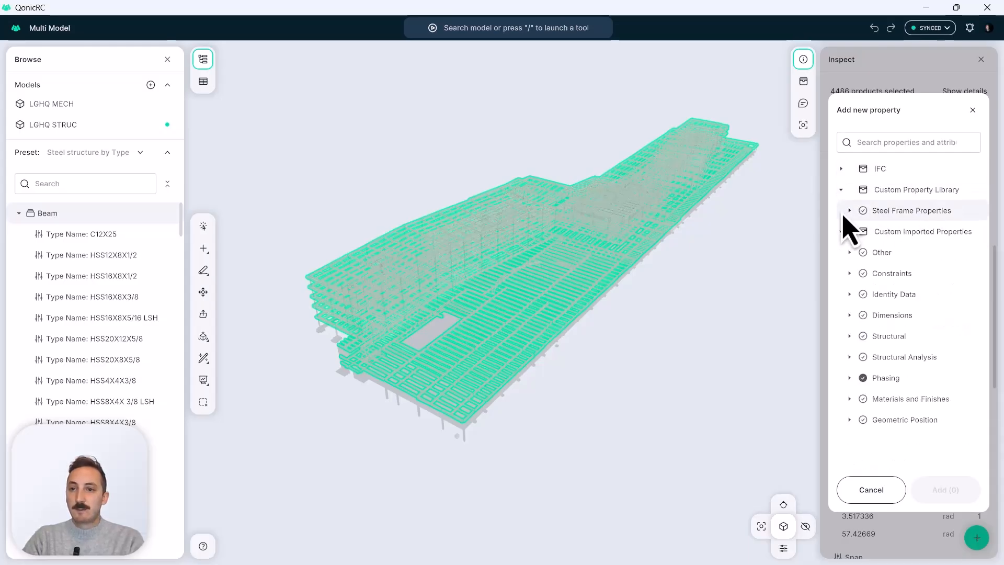
click(850, 211)
click(915, 220)
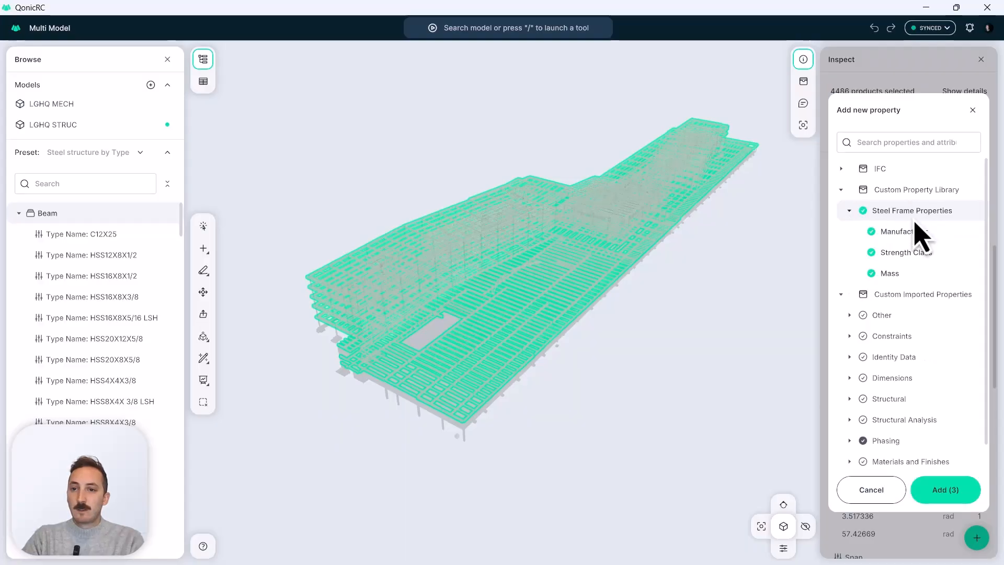
click(949, 489)
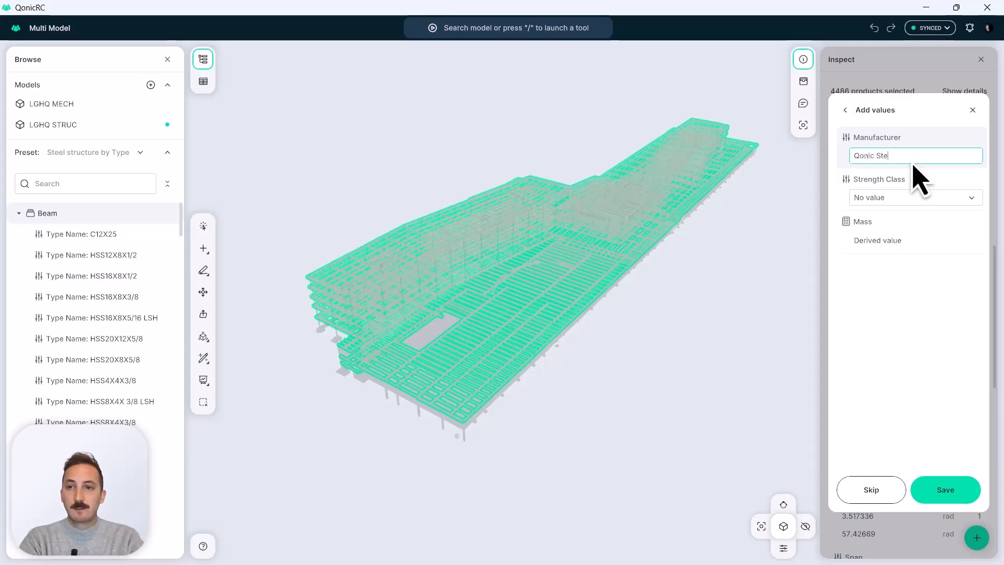
Set the beams' Manufacturer to Qonic Steel Co and Strength Class to S275, and save the values.
click(893, 199)
click(899, 242)
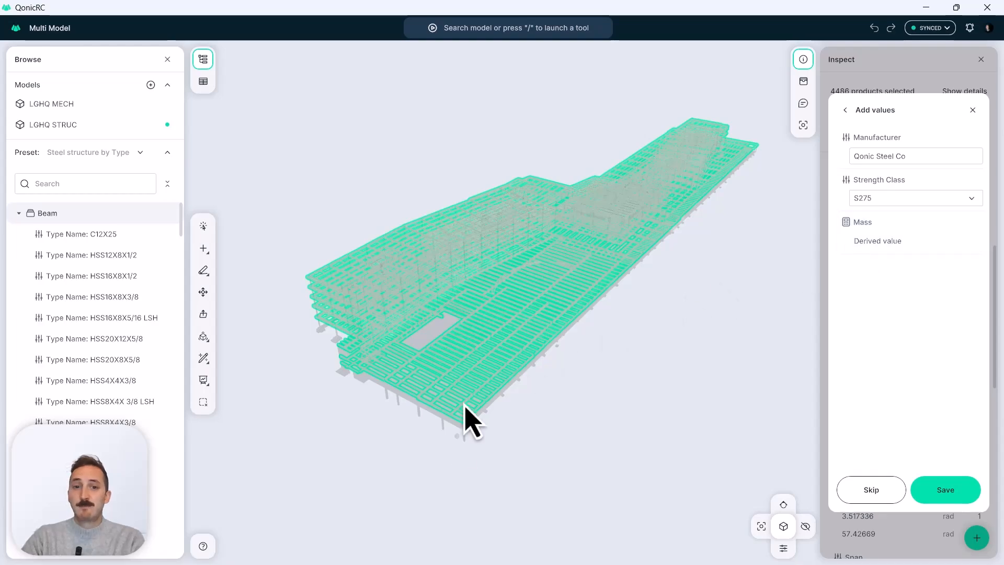
click(946, 492)
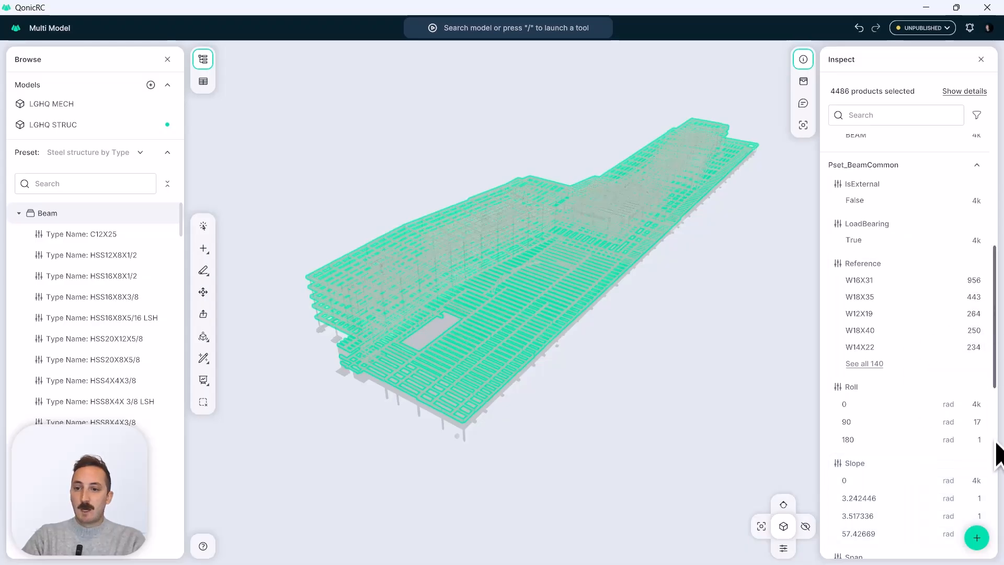
Review the Manufacturer and Mass values of all selected beams under Steel Frame Properties.
click(998, 473)
click(999, 546)
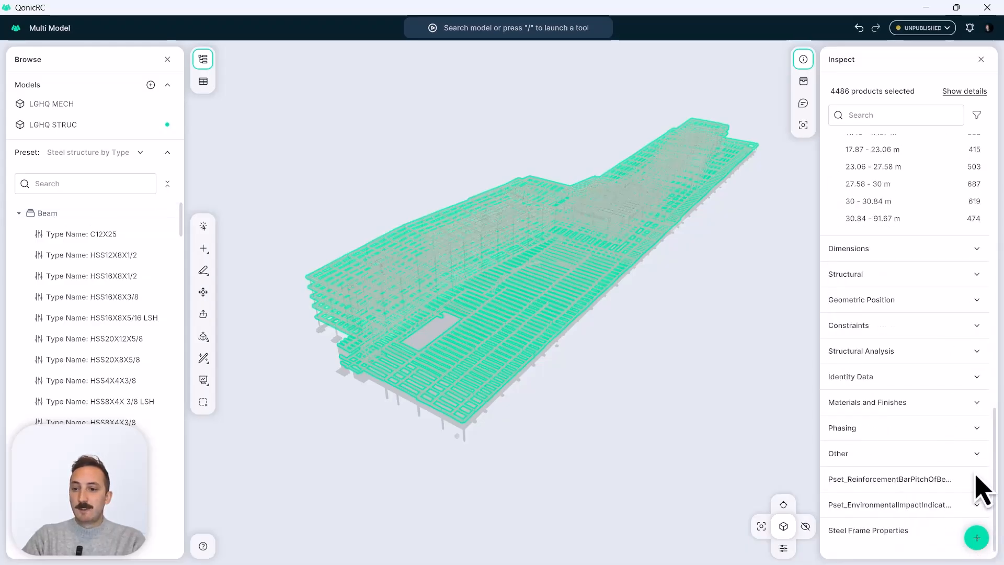
scroll(977, 479, down, 1)
scroll(962, 418, down, 3)
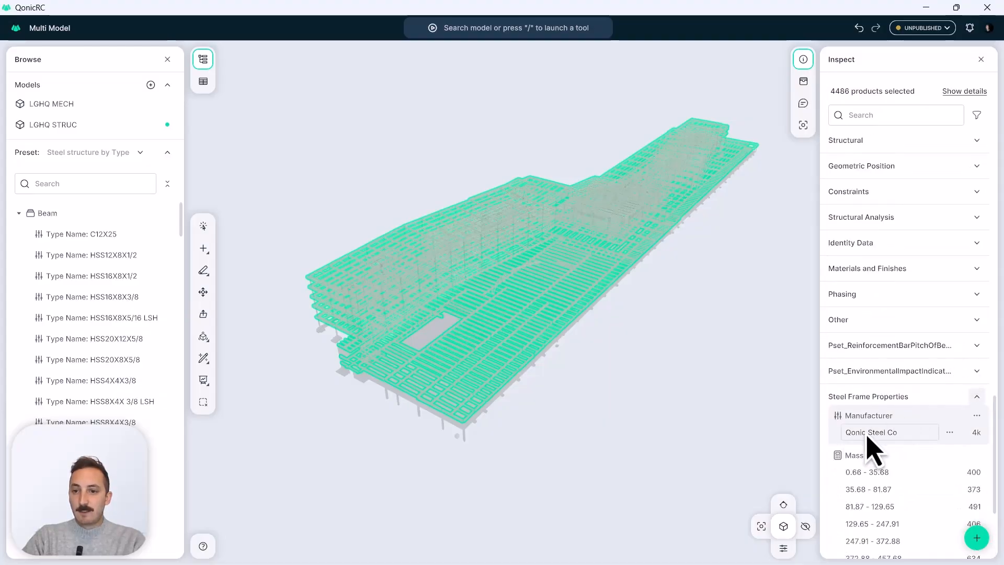
scroll(972, 446, down, 1)
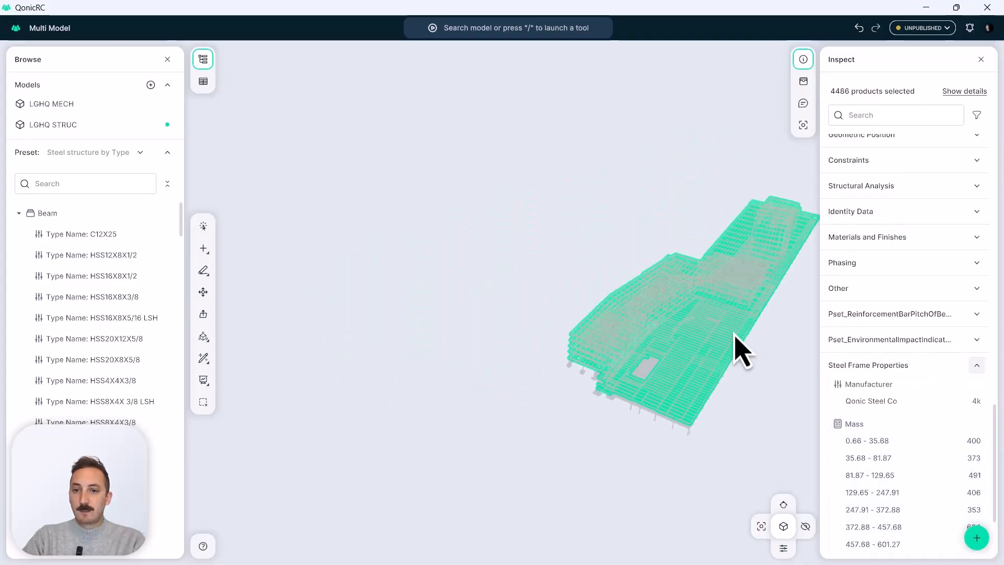
middle_drag(735, 335, 631, 293)
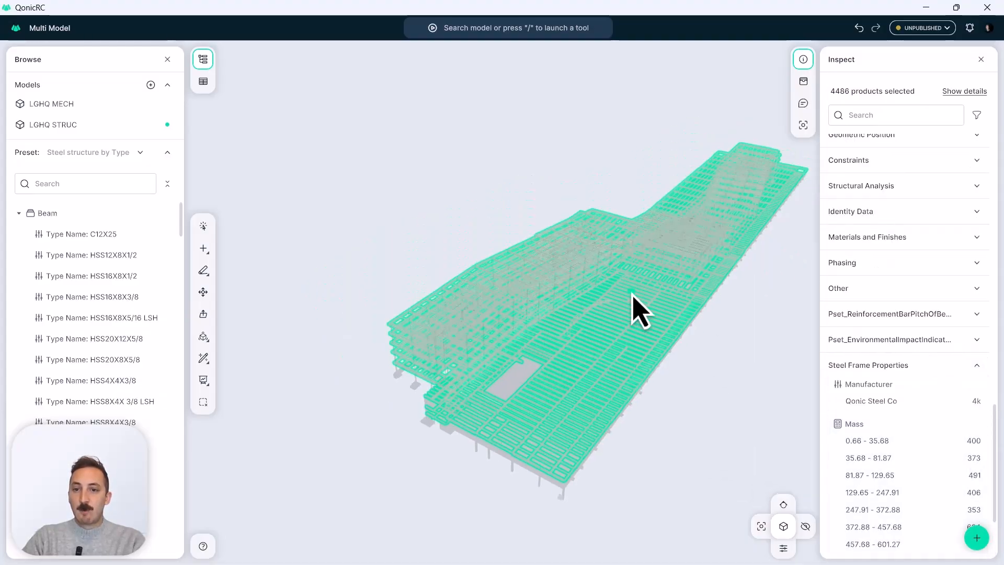
middle_drag(665, 370, 632, 364)
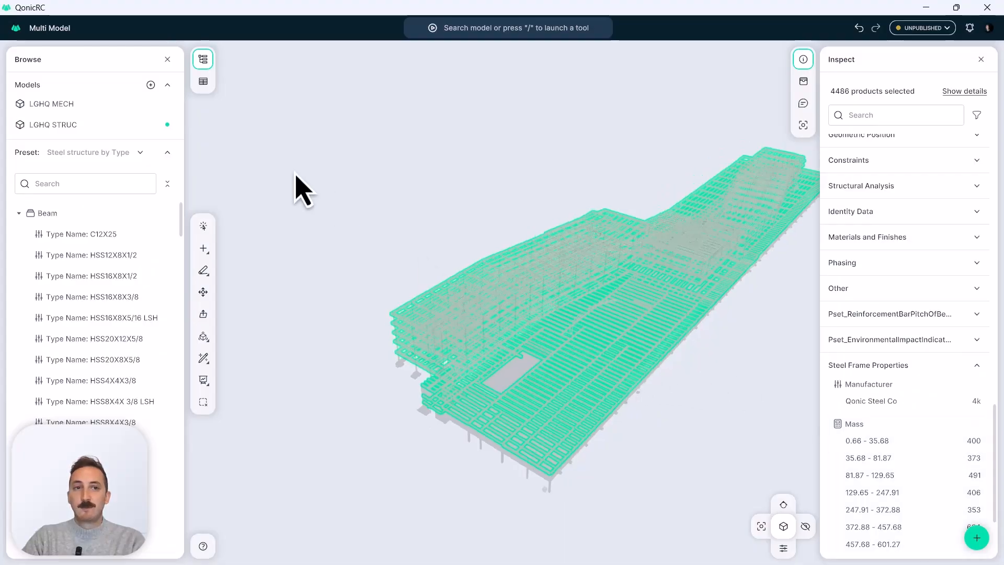
Close the model browser and inspect the Steel Frame Properties of the single edge beam beside the corner column.
click(167, 59)
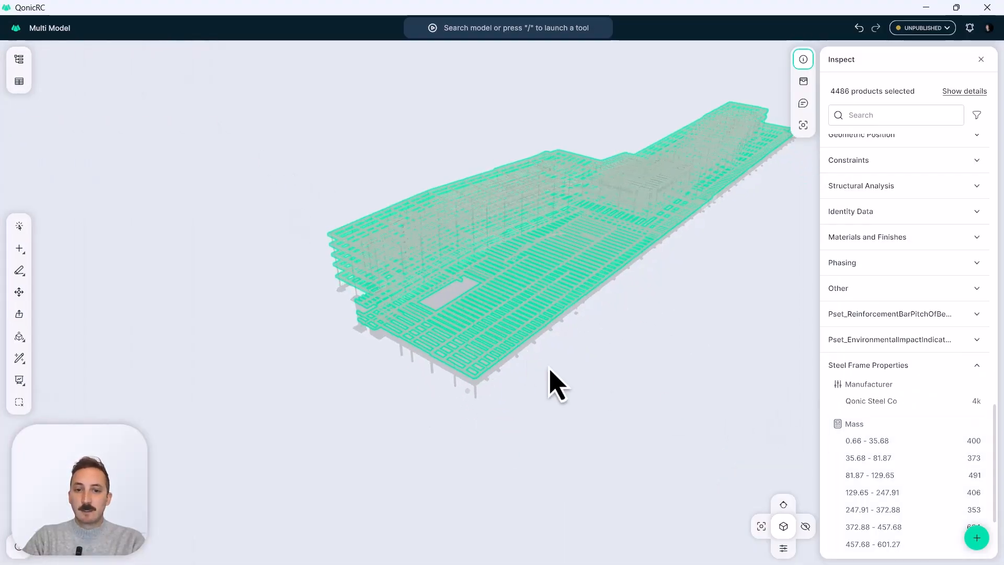
scroll(477, 392, up, 10)
click(430, 384)
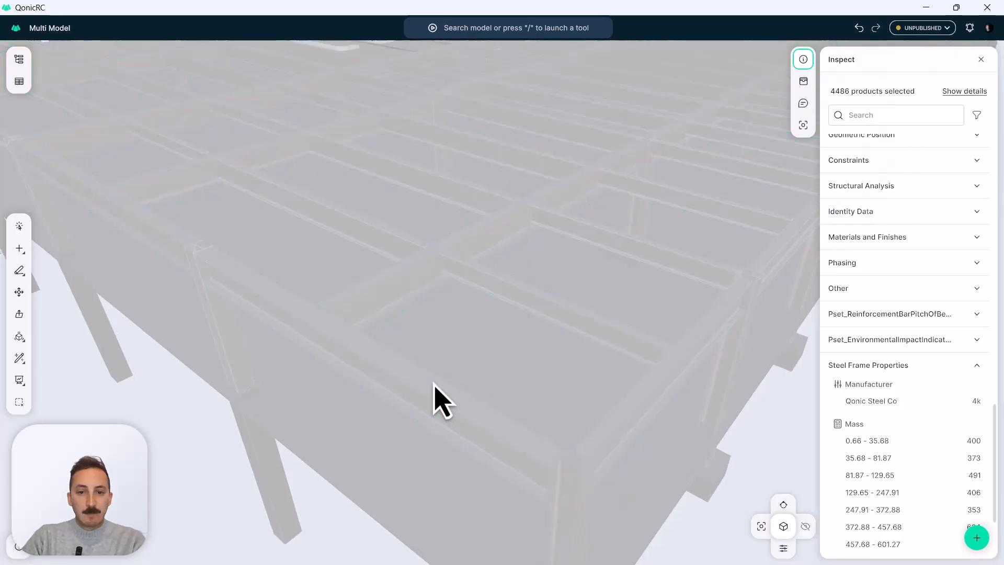
middle_drag(417, 381, 429, 316)
scroll(909, 339, down, 2)
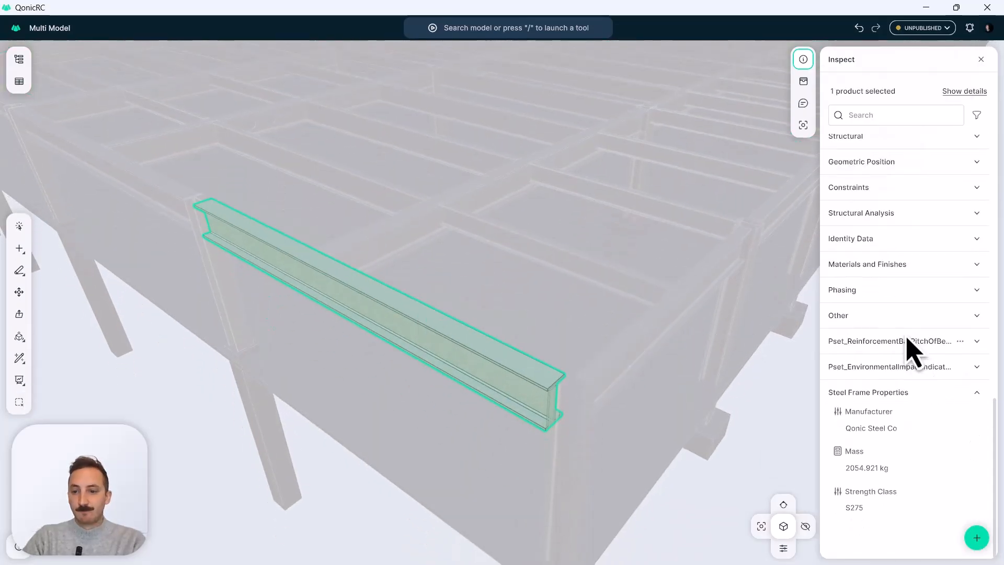
middle_drag(493, 377, 468, 372)
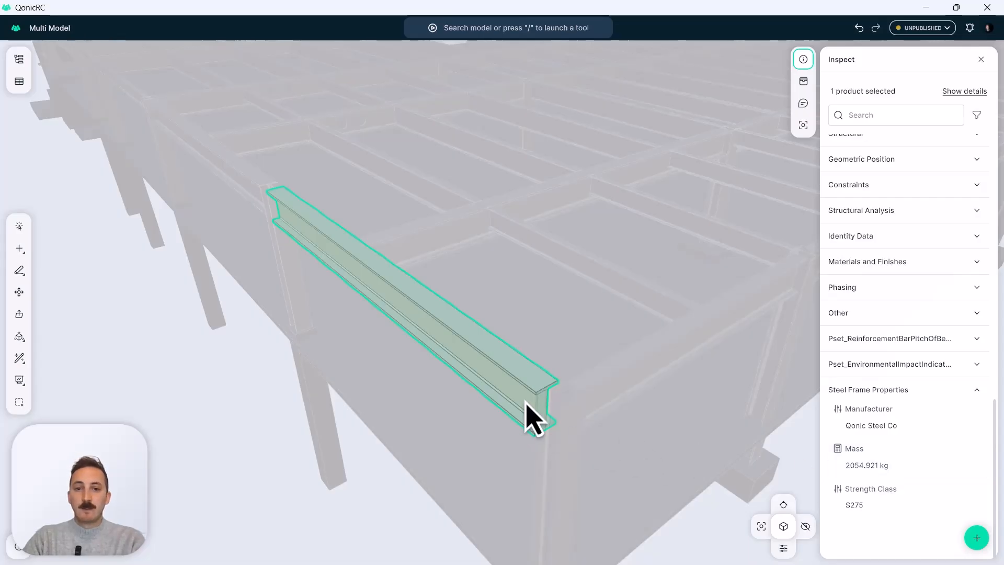
Shorten the edge beam by pushing its end face back from the corner column with Push/Pull.
scroll(526, 410, up, 5)
scroll(531, 366, up, 1)
middle_drag(531, 366, 570, 366)
key(Escape)
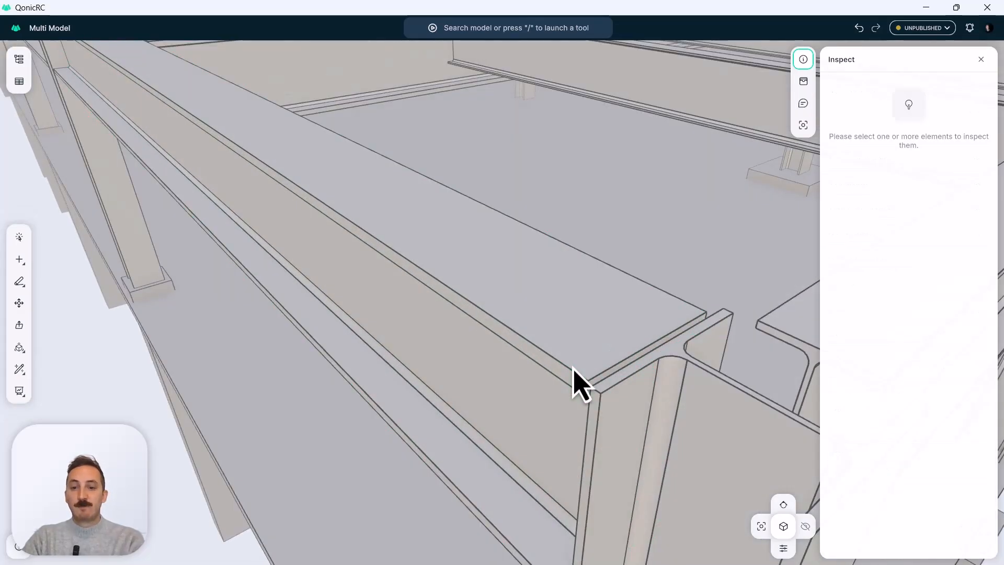
key(p)
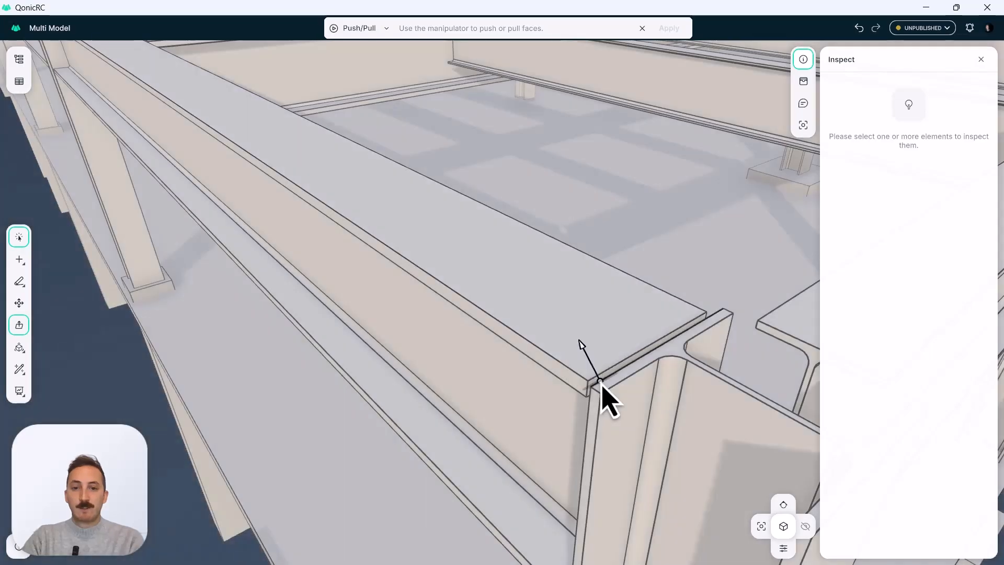
click(600, 387)
drag(631, 401, 307, 208)
key(Return)
Check the shortened beam's Mass value under Steel Frame Properties and clear the selection.
click(330, 246)
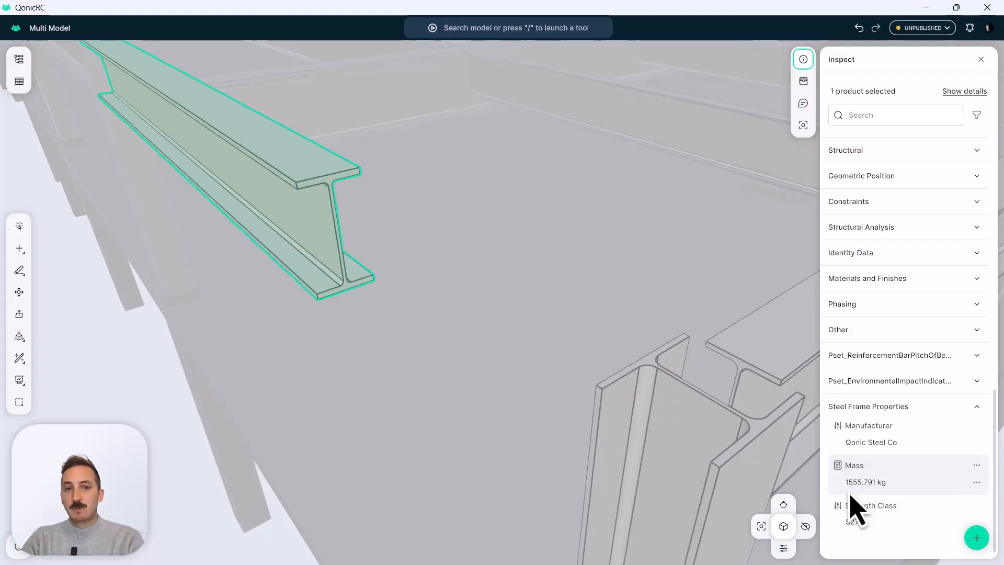
scroll(611, 197, down, 10)
key(Escape)
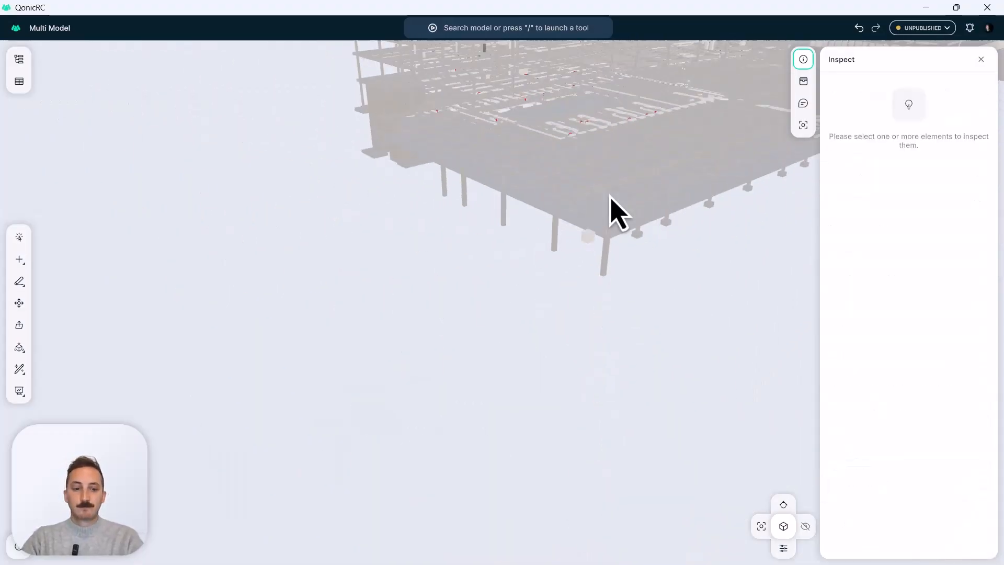
Open the report with the Steel structure by Type preset and widen its Mass column.
scroll(610, 197, down, 2)
middle_drag(610, 197, 515, 256)
shift+middle_drag(515, 256, 484, 276)
middle_drag(691, 160, 575, 209)
shift+middle_drag(576, 209, 614, 215)
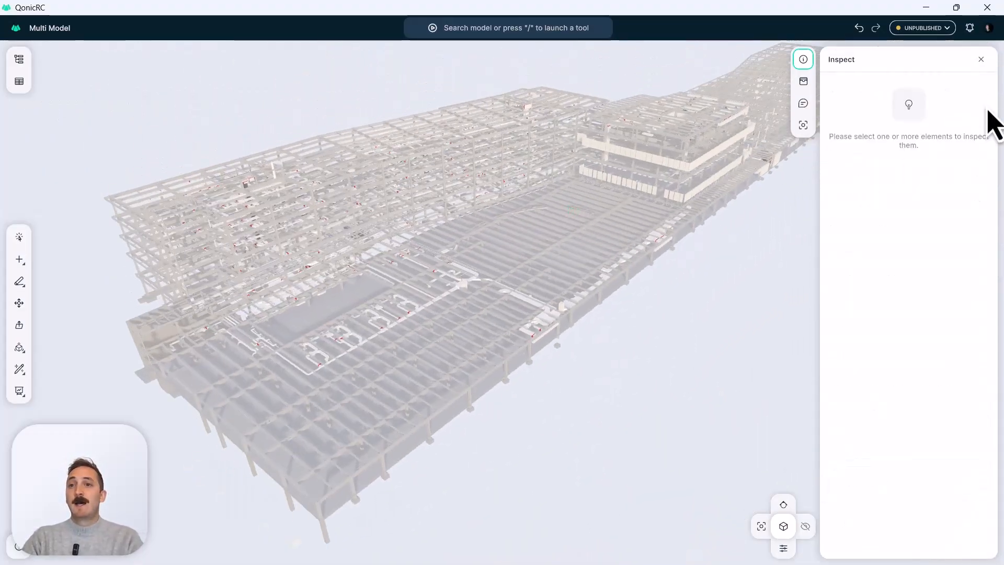
click(981, 59)
scroll(672, 191, down, 2)
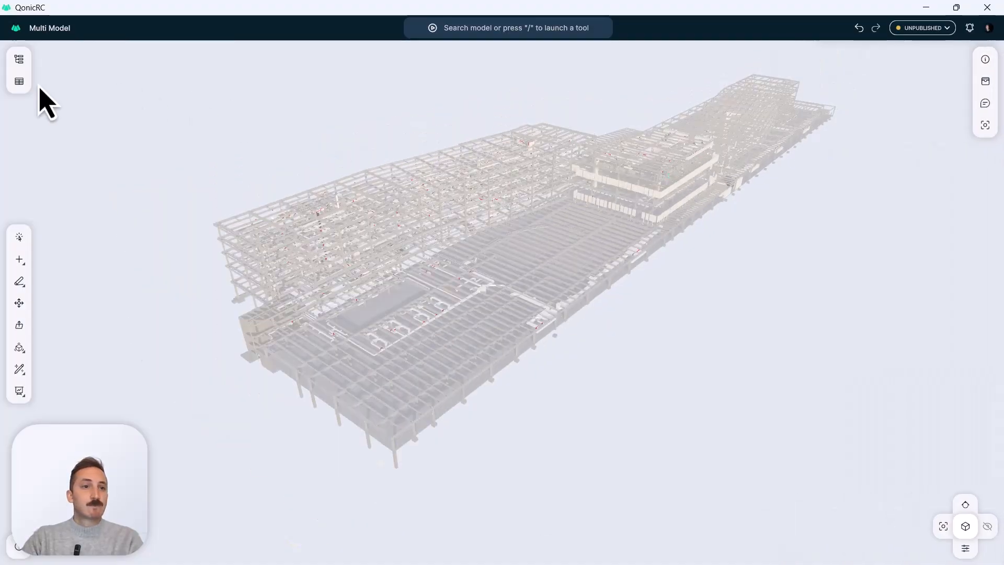
click(18, 85)
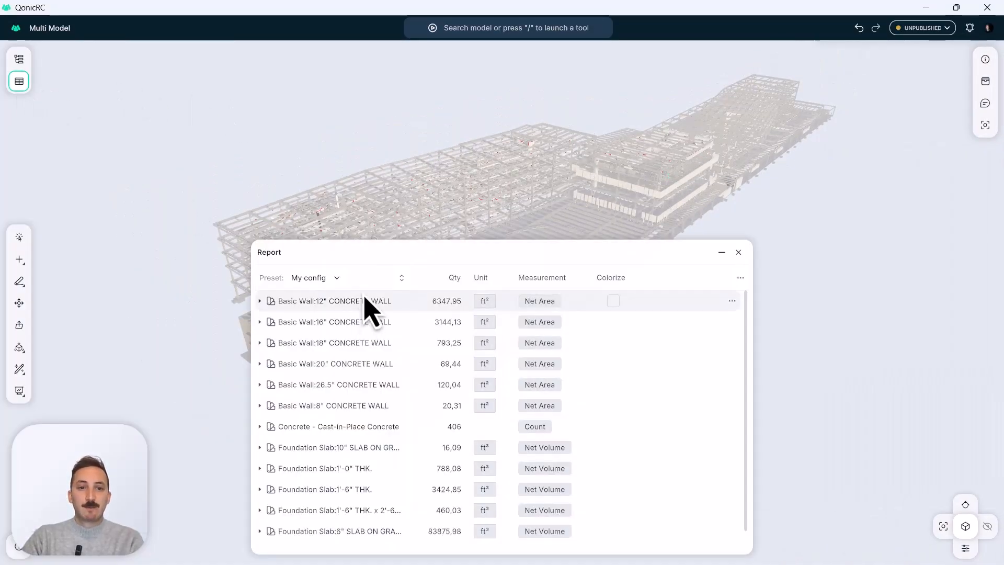
click(336, 278)
click(313, 325)
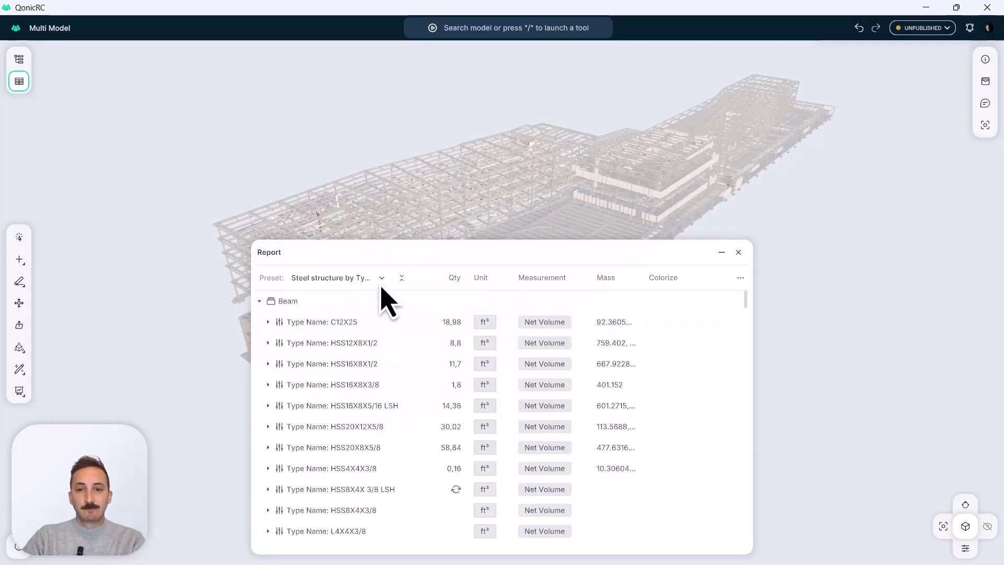
drag(645, 282, 672, 281)
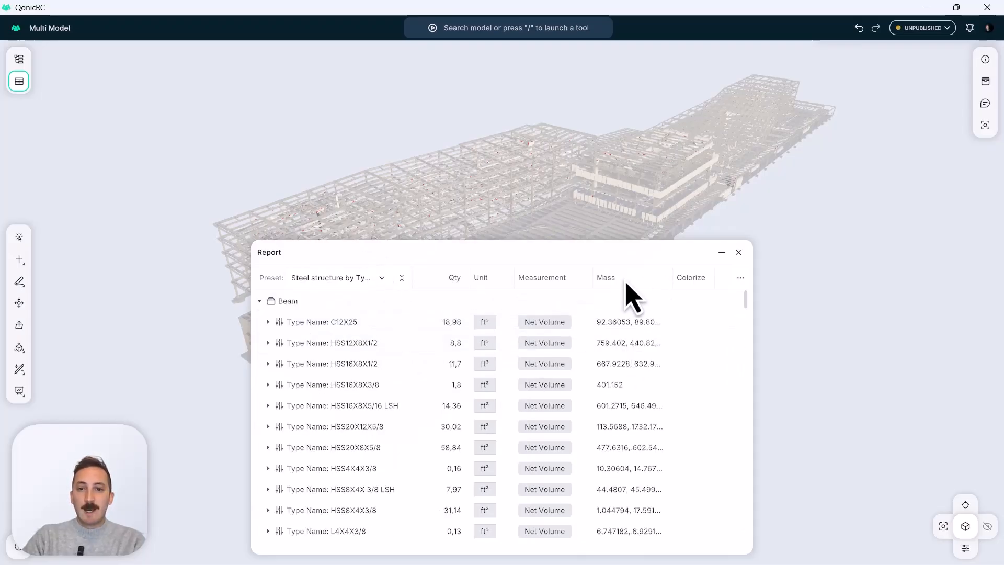
Expand the C12X25 beam type in the report and zoom the model to its first C-Channel beam.
click(268, 322)
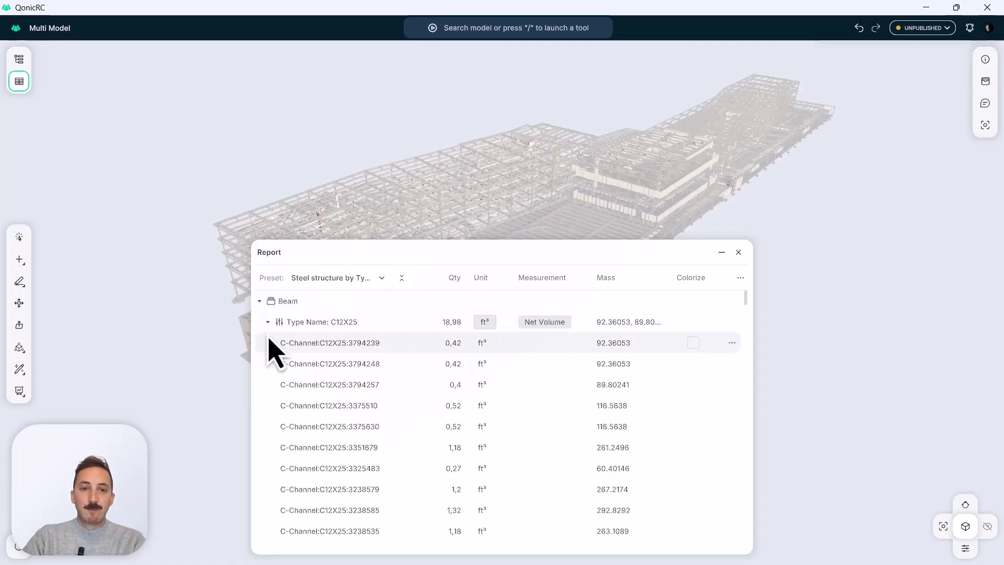
click(309, 350)
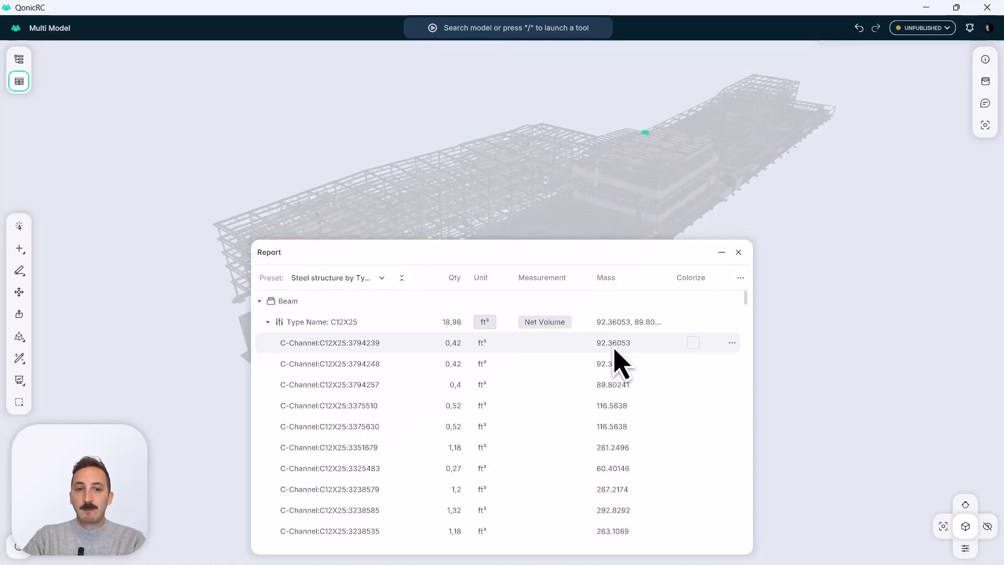
double_click(318, 350)
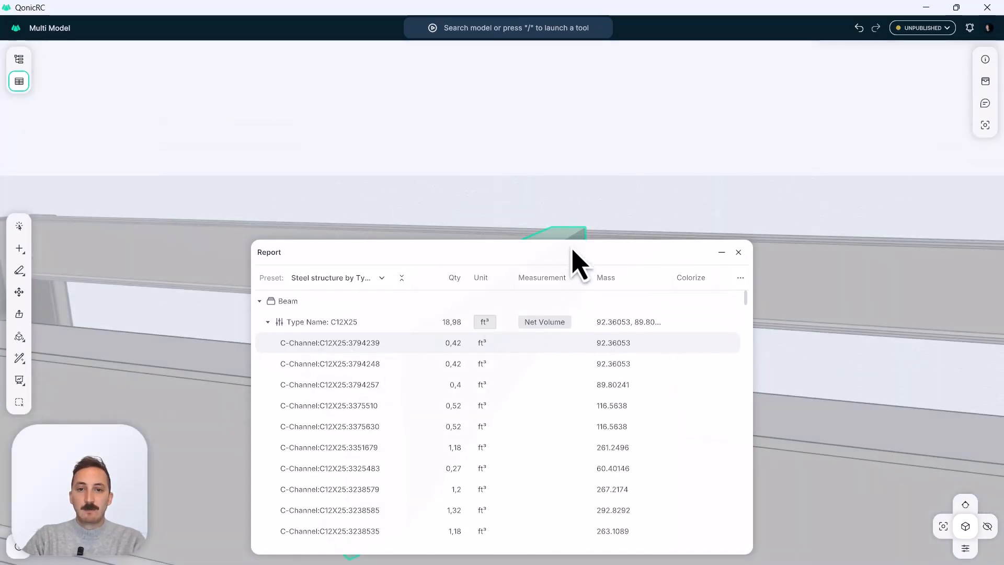
Shrink the report window to view the highlighted C-Channel beam in the model, and close the report.
drag(627, 244, 632, 394)
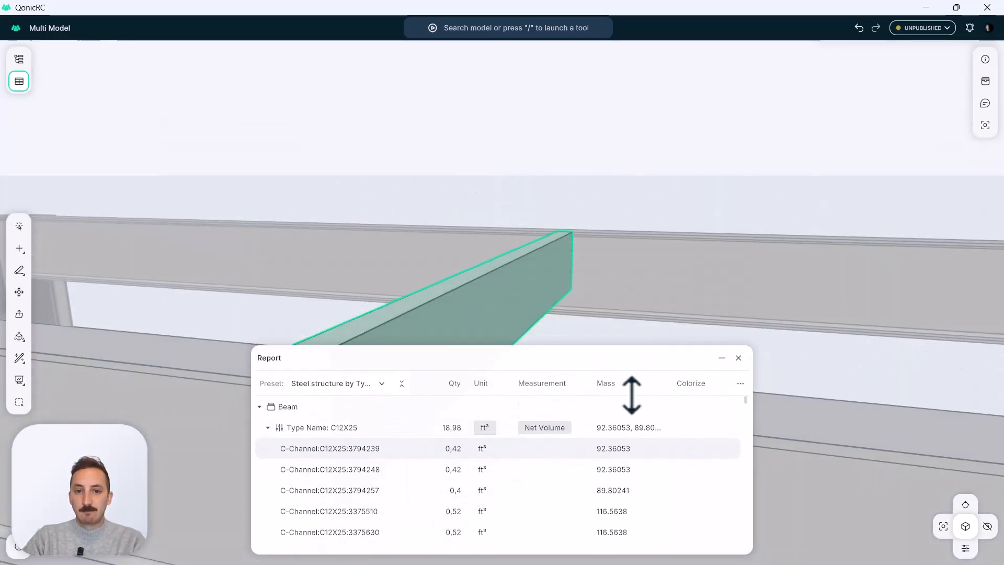
middle_drag(534, 291, 640, 343)
scroll(512, 285, down, 6)
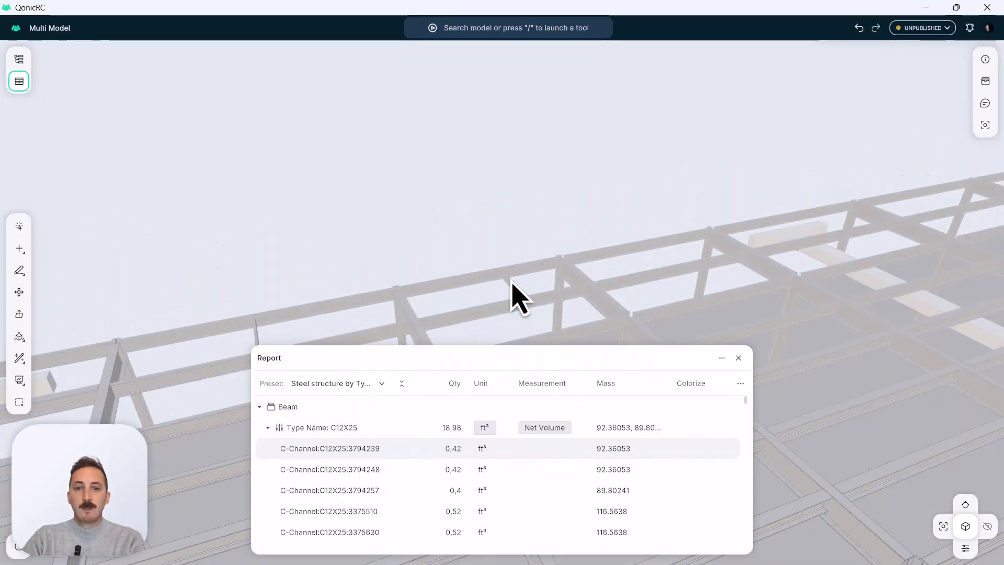
click(739, 357)
scroll(680, 397, down, 5)
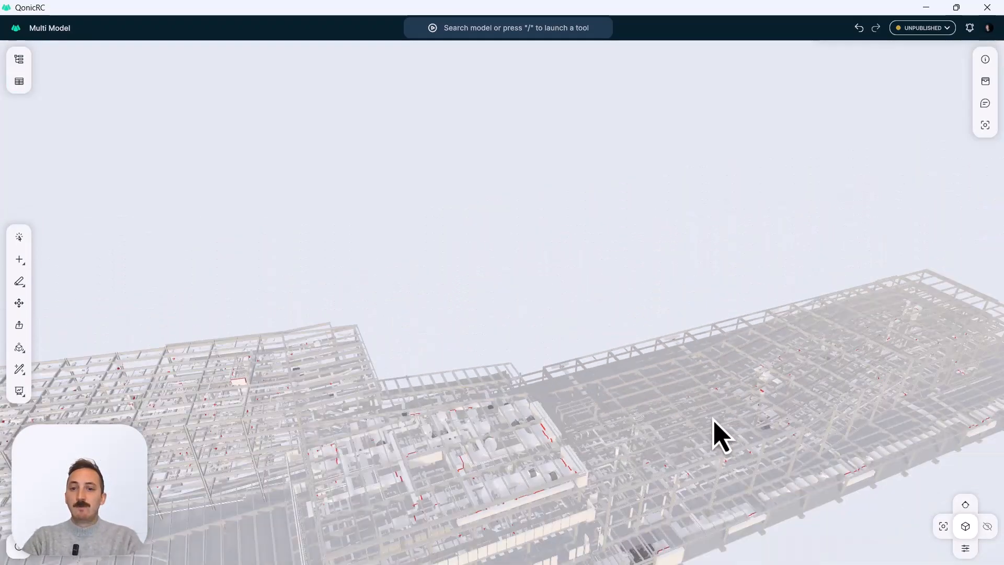
Examine the whole building model and the upper steel frame around the tall round vertical duct.
scroll(657, 316, down, 3)
middle_drag(657, 316, 605, 298)
scroll(549, 319, down, 3)
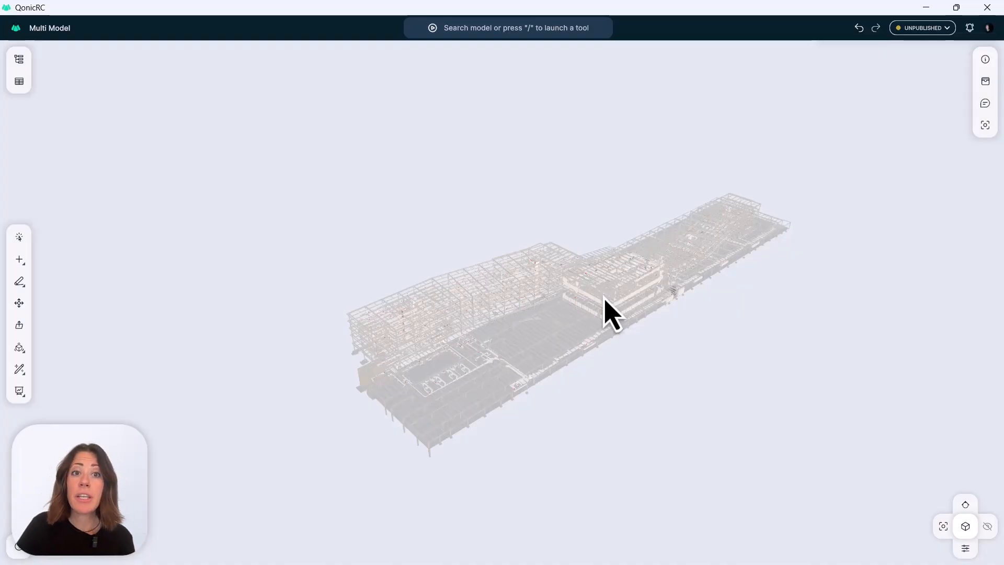
middle_drag(587, 303, 625, 278)
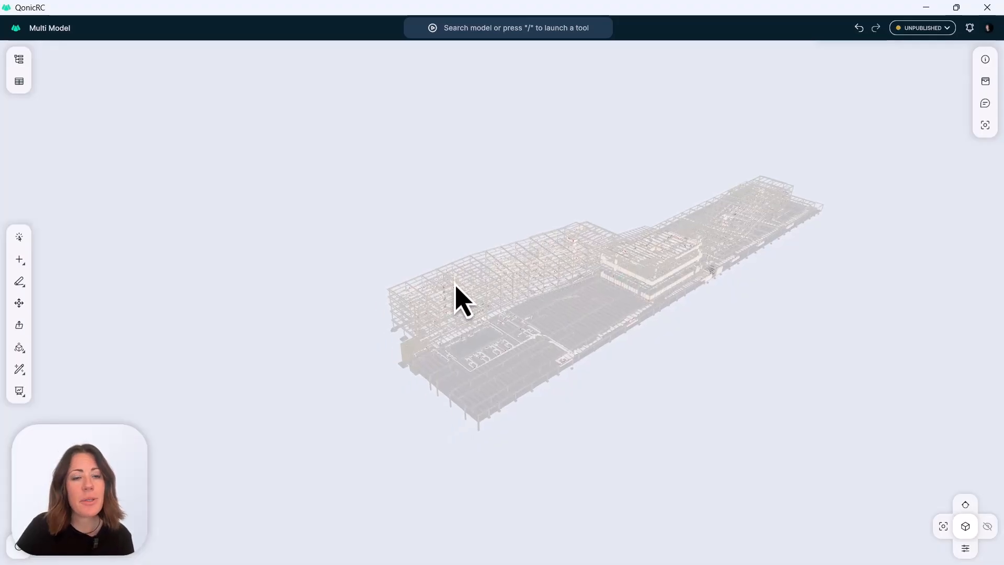
scroll(455, 285, up, 5)
scroll(457, 269, up, 5)
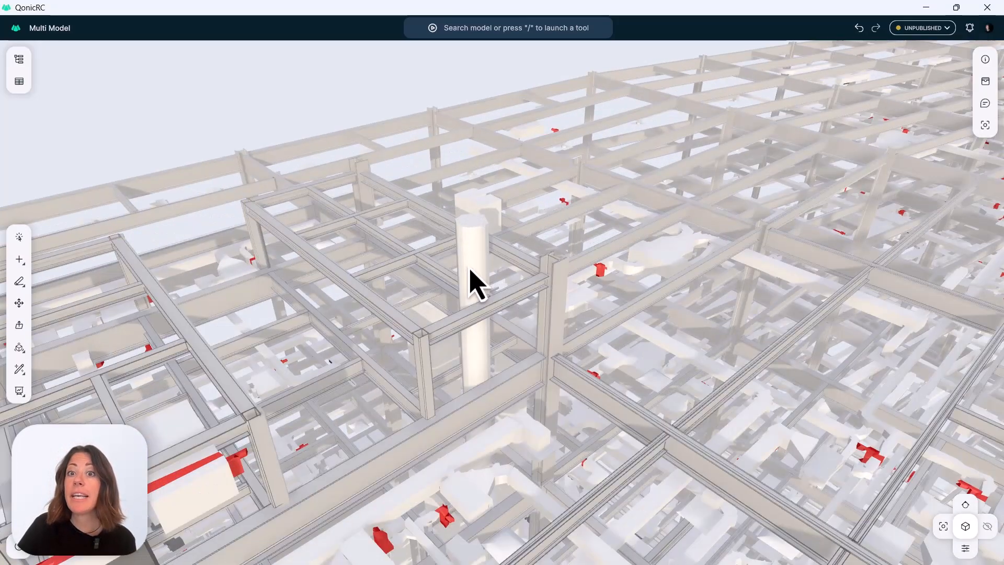
drag(478, 264, 792, 287)
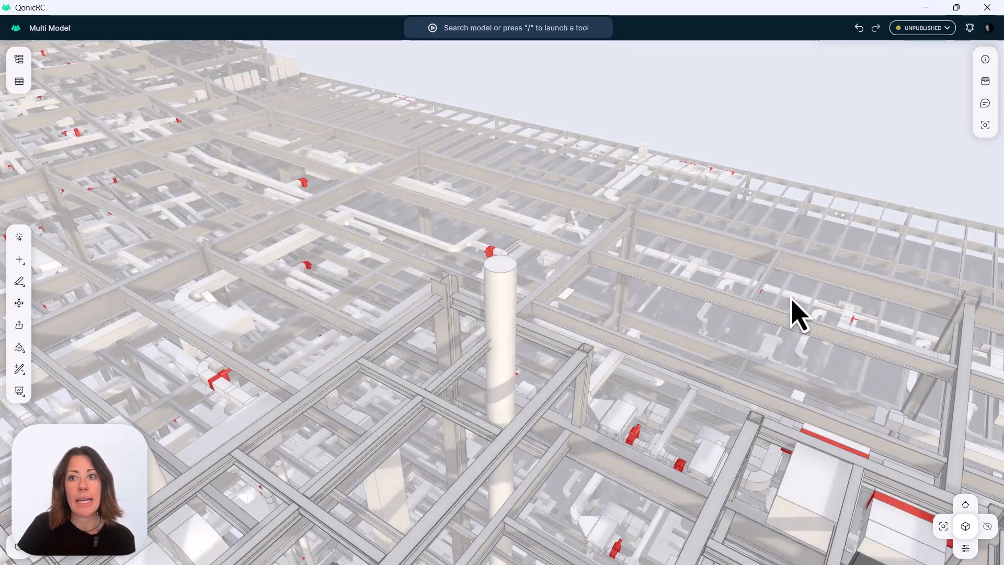
drag(535, 328, 566, 360)
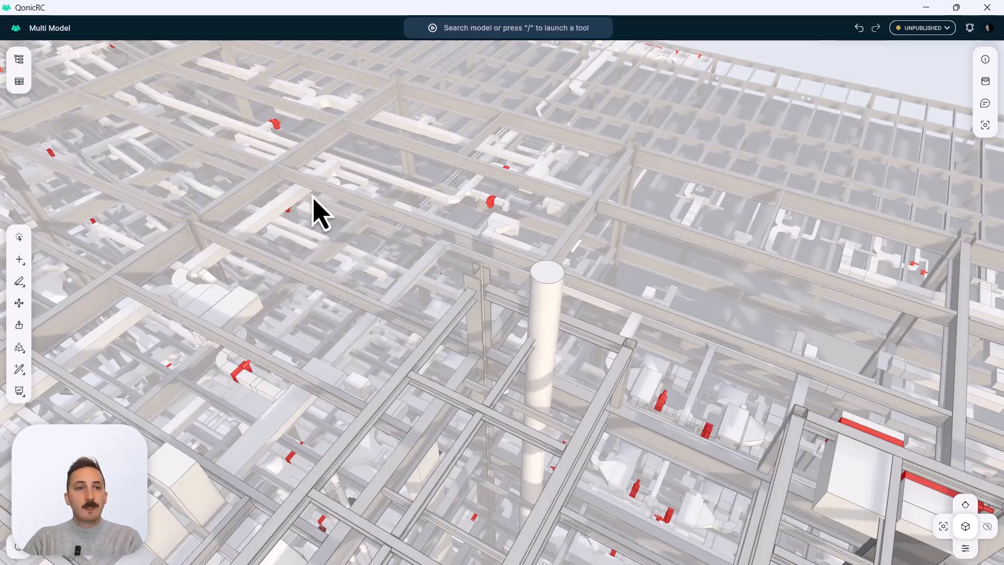
scroll(556, 258, down, 5)
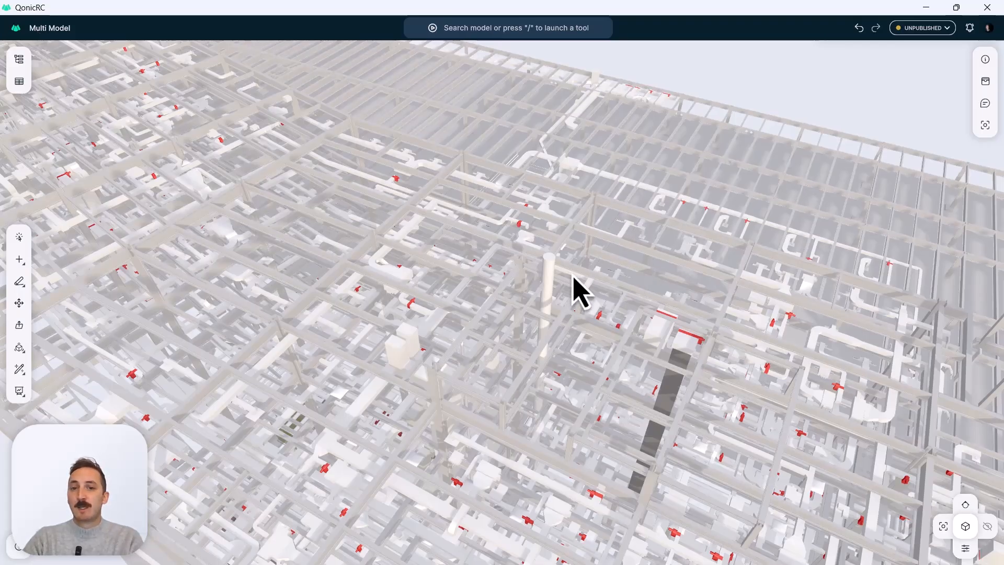
Shorten the tall round vertical duct by about 1.5 m, using Push/Pull on its top face.
scroll(549, 276, up, 5)
middle_drag(546, 265, 595, 266)
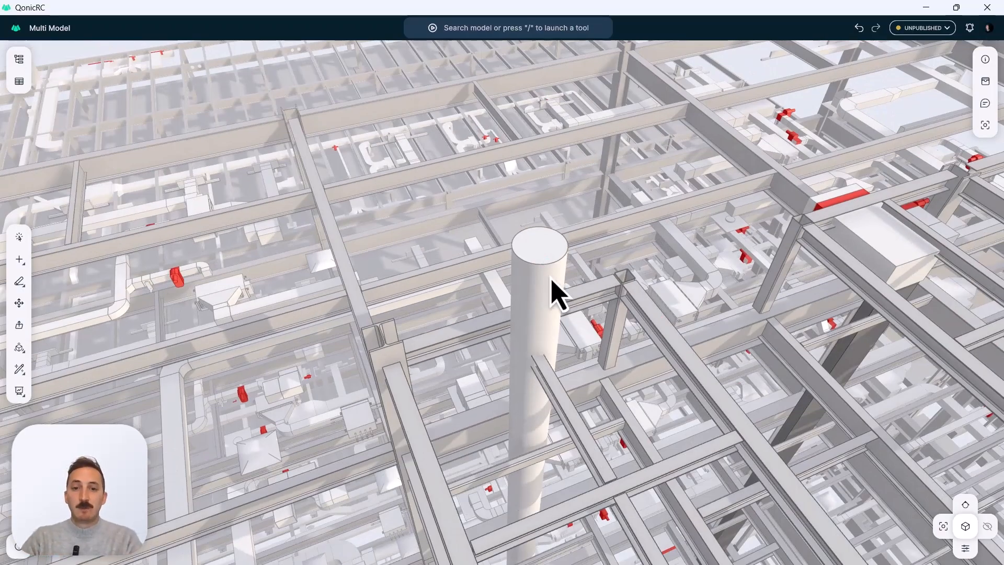
middle_drag(536, 292, 589, 307)
key(p)
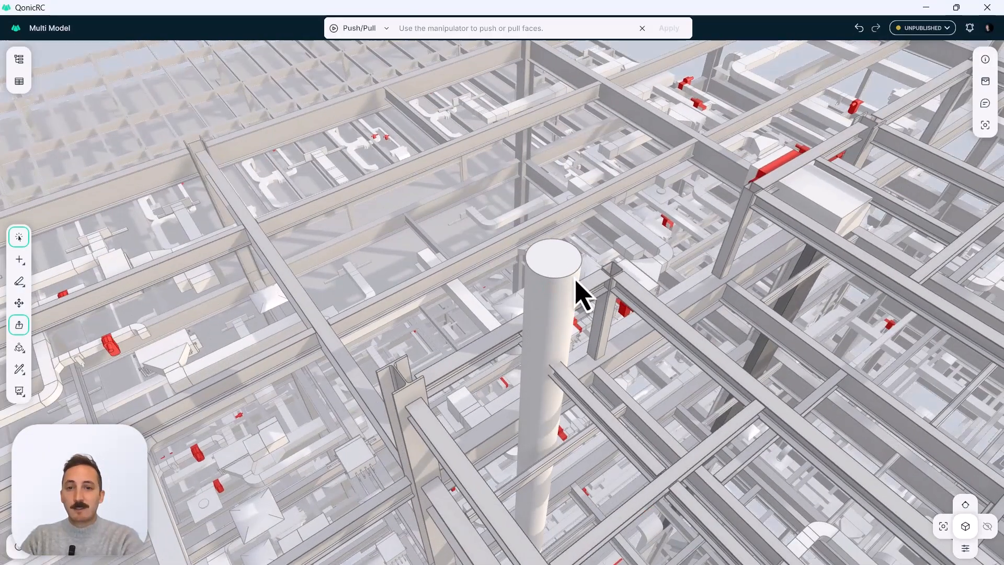
mouse_move(562, 261)
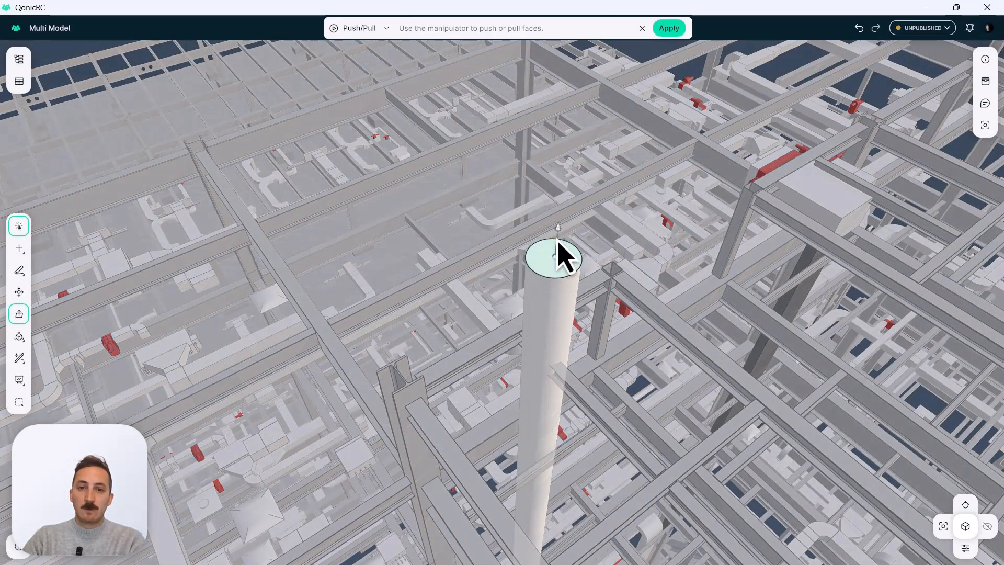
drag(560, 253, 577, 424)
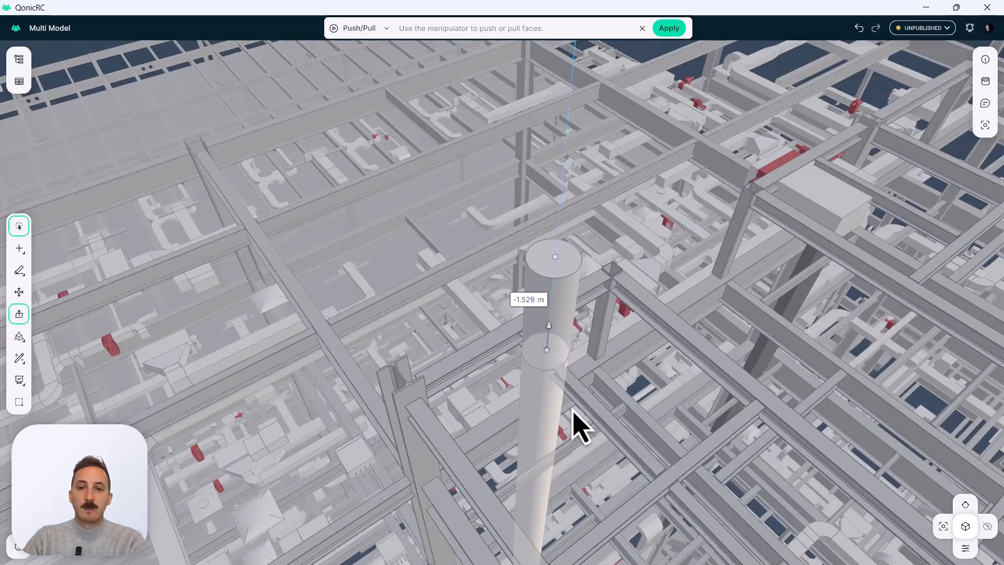
key(Return)
key(Escape)
Delete the U-shaped duct run between the beams, including its box unit, red dampers, tapered transition, straight branch and end pieces.
middle_drag(553, 366, 532, 292)
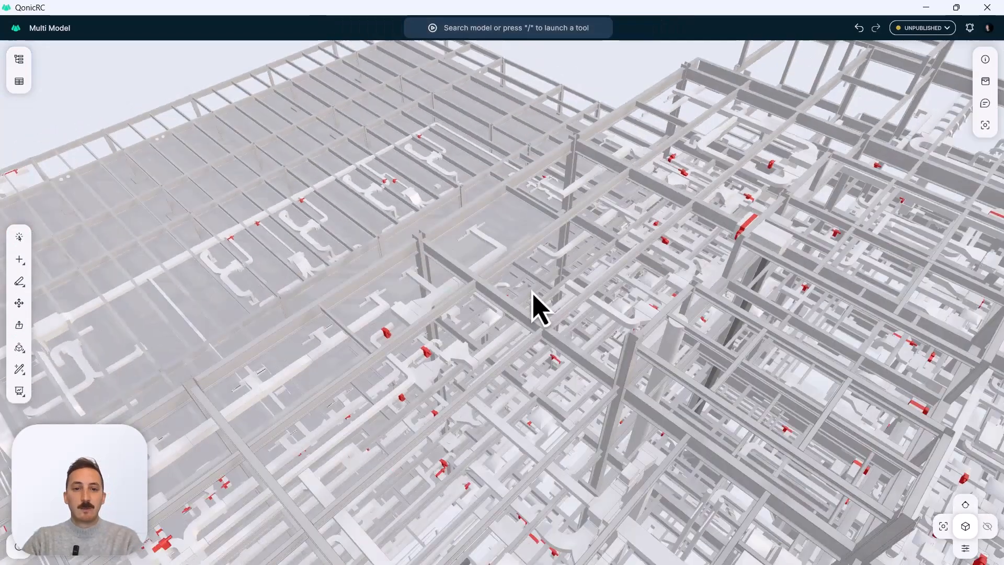
middle_drag(448, 289, 780, 298)
middle_drag(509, 339, 500, 293)
middle_drag(563, 349, 674, 259)
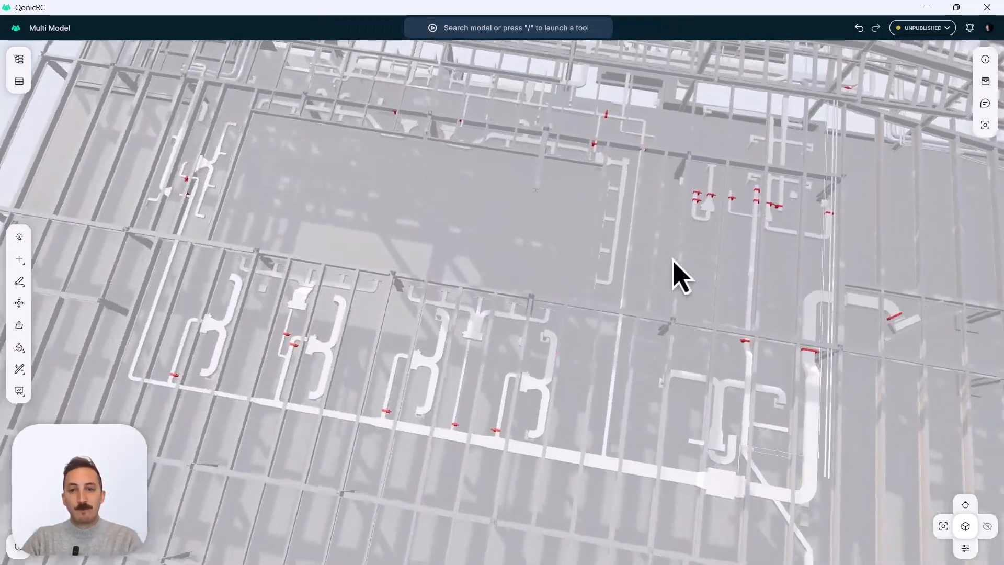
scroll(688, 281, up, 10)
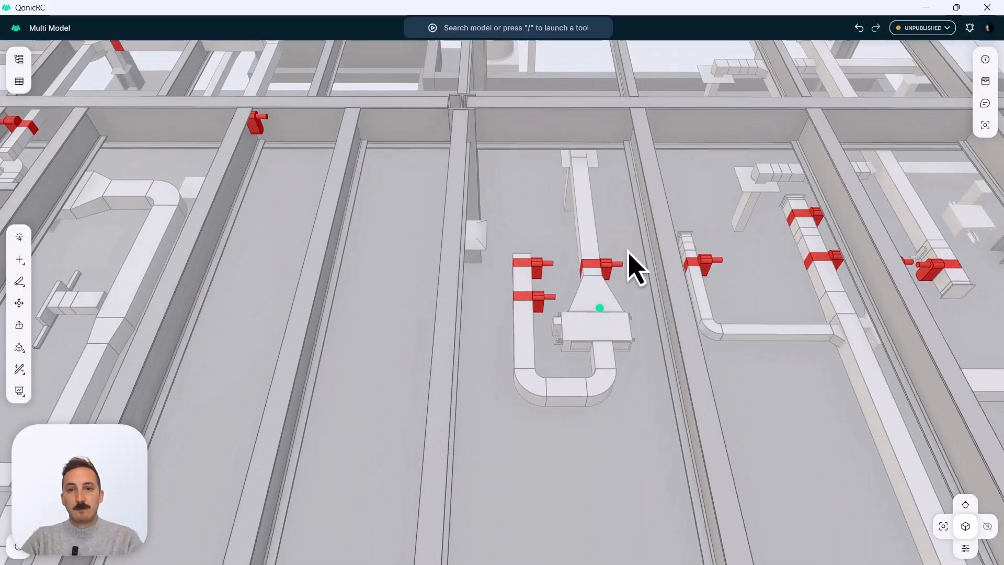
scroll(528, 293, up, 3)
click(643, 415)
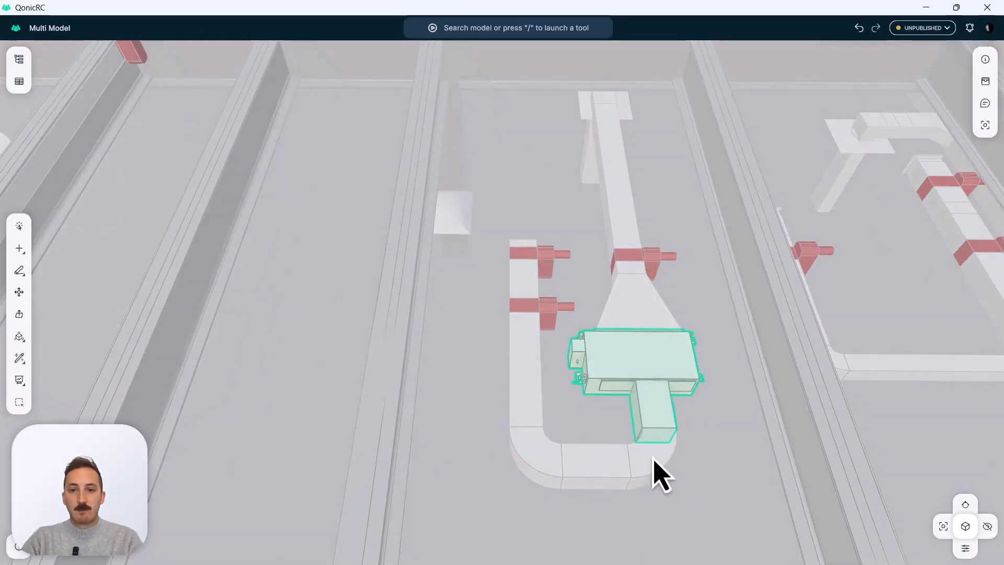
ctrl+click(652, 459)
ctrl+click(596, 460)
ctrl+click(542, 453)
ctrl+click(533, 371)
ctrl+click(532, 307)
ctrl+click(530, 280)
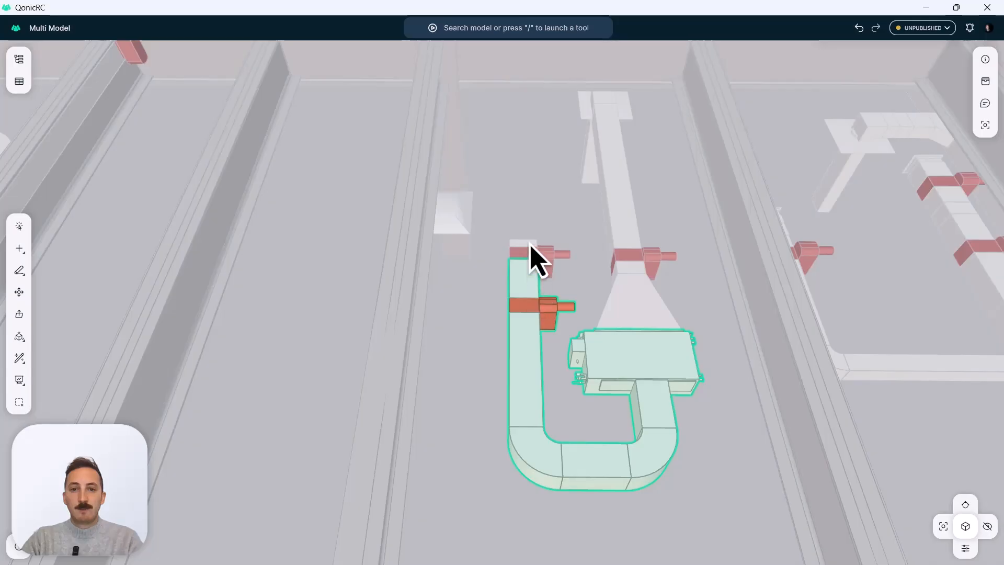
ctrl+click(530, 246)
ctrl+click(532, 259)
ctrl+click(639, 312)
ctrl+click(638, 264)
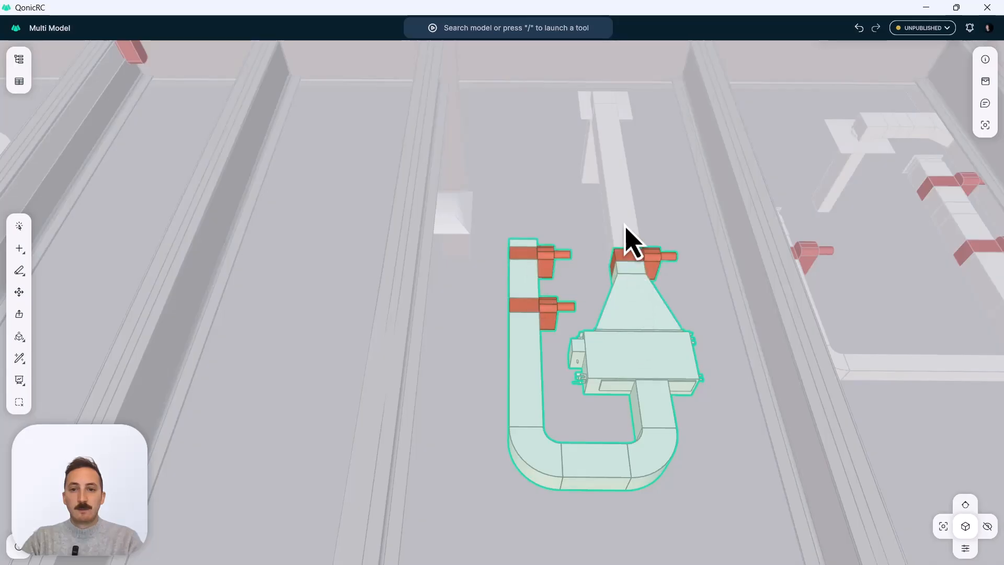
ctrl+click(626, 230)
ctrl+click(606, 105)
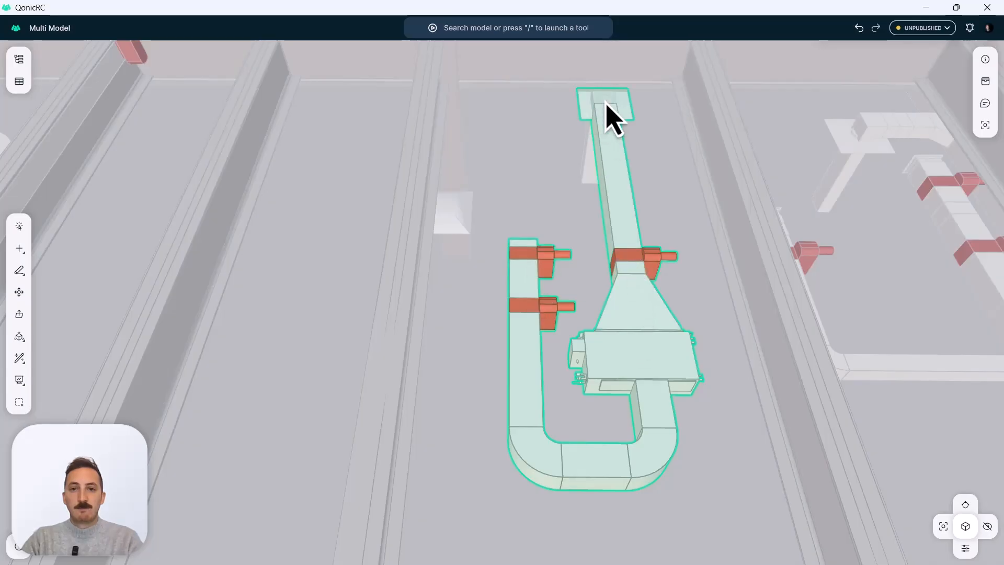
ctrl+click(590, 162)
key(Delete)
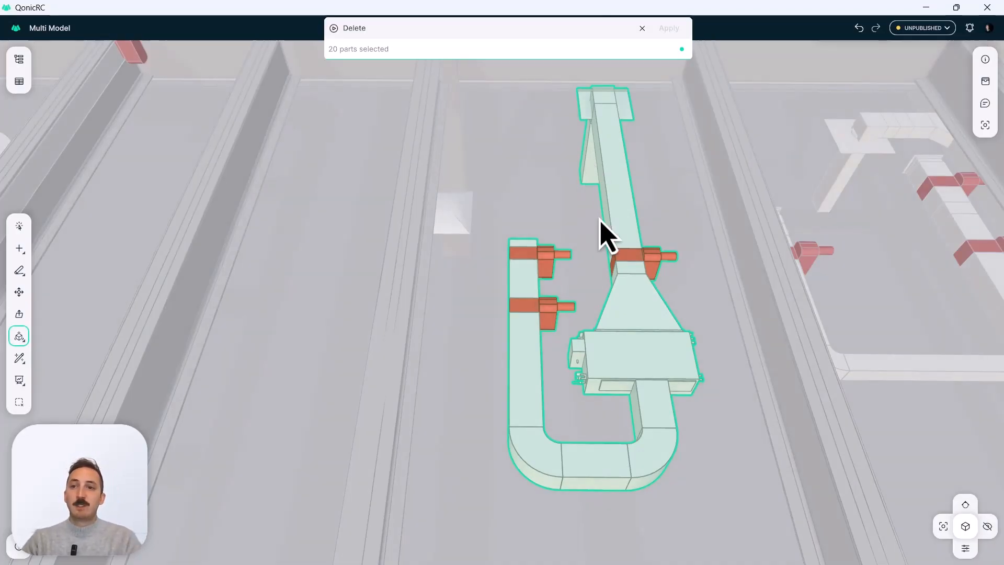
key(Return)
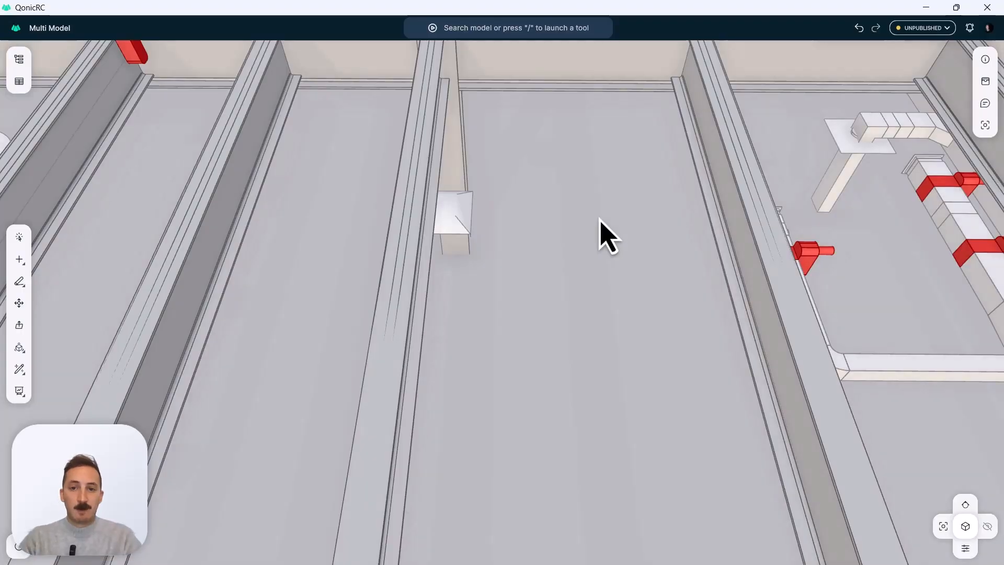
Publish the structural and mechanical model changes with the version title "Added properties to steel beams, removed some ducts".
scroll(538, 236, down, 15)
middle_drag(553, 247, 664, 260)
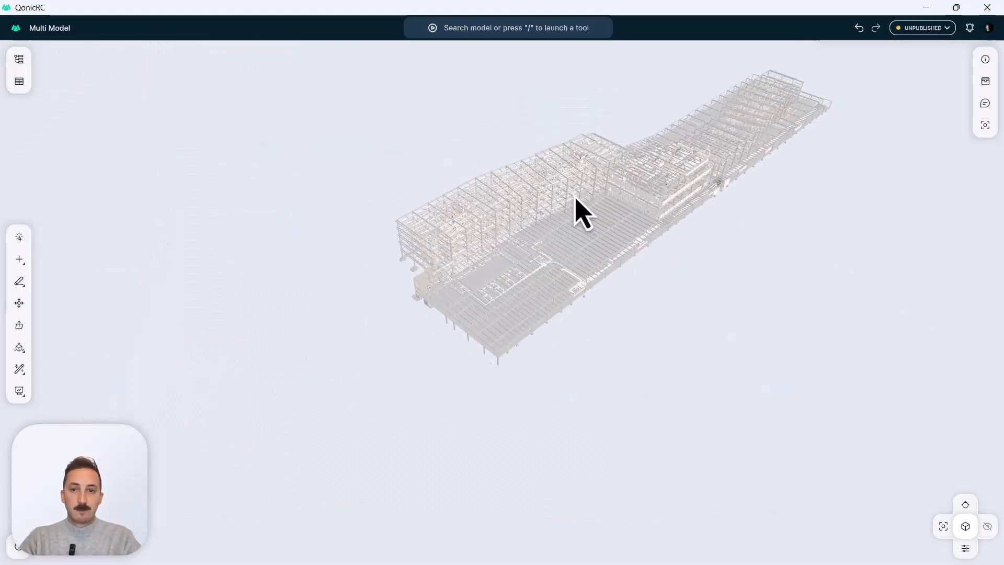
middle_drag(575, 198, 497, 241)
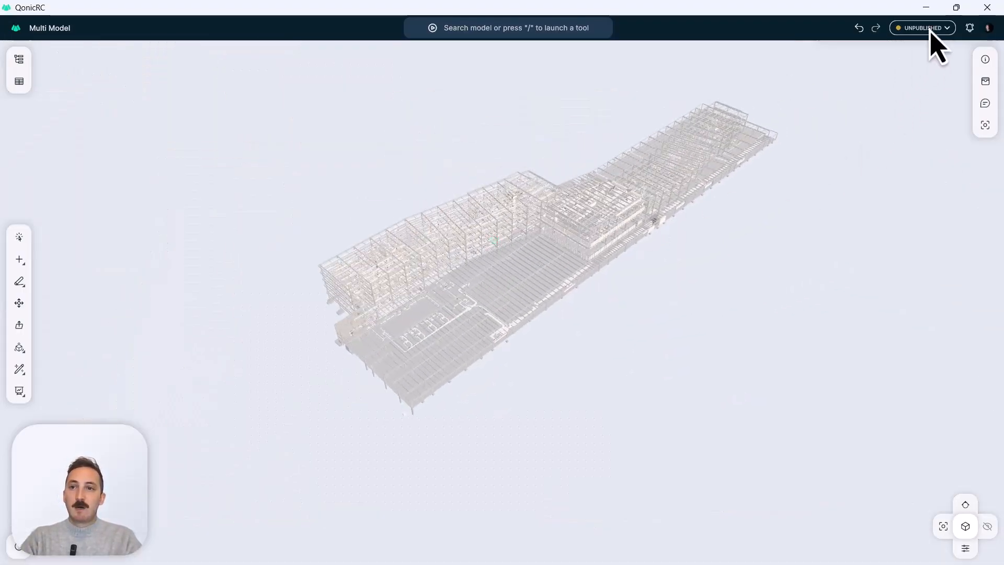
click(931, 29)
click(941, 160)
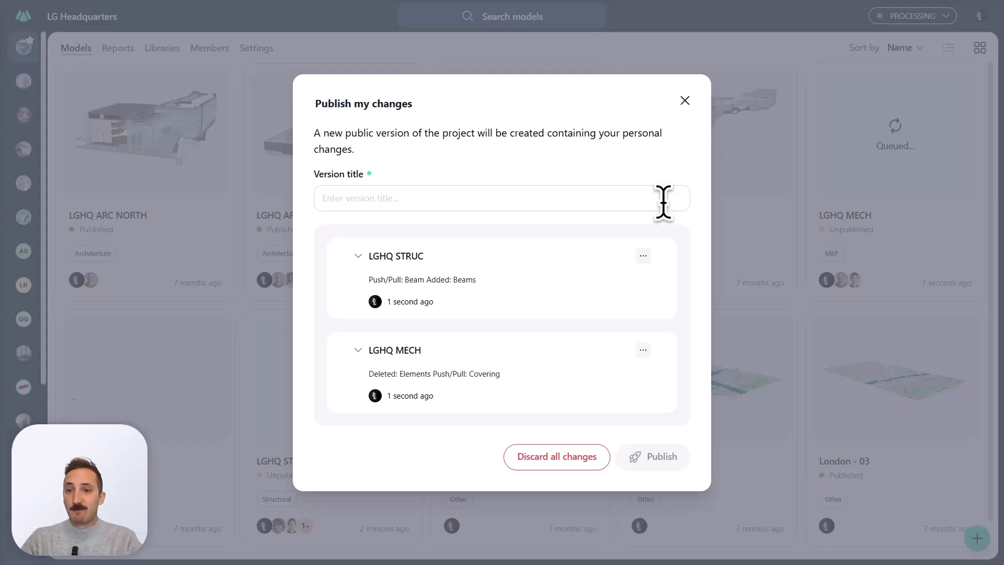
click(663, 203)
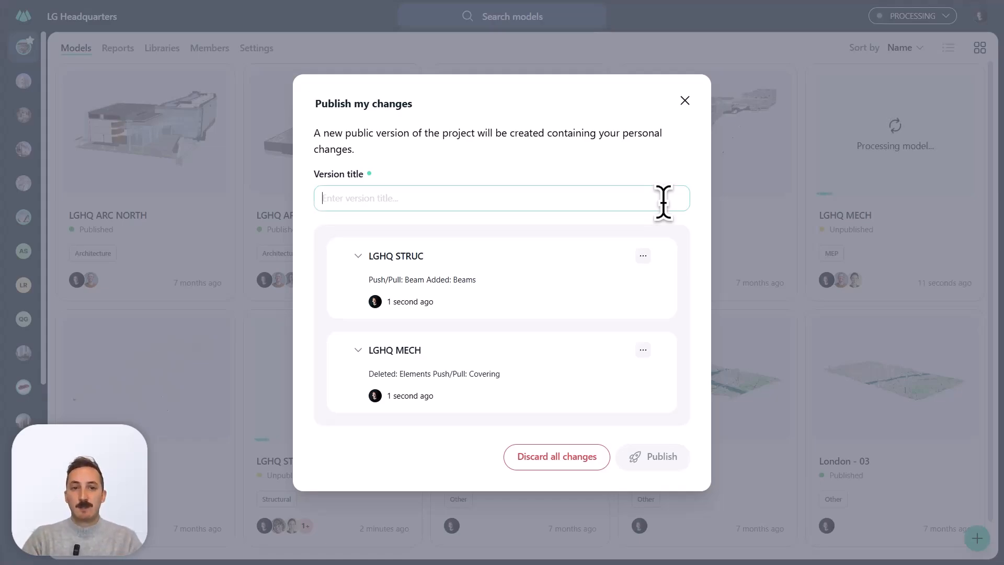
text(Added properties to steel beams, removed some ducts)
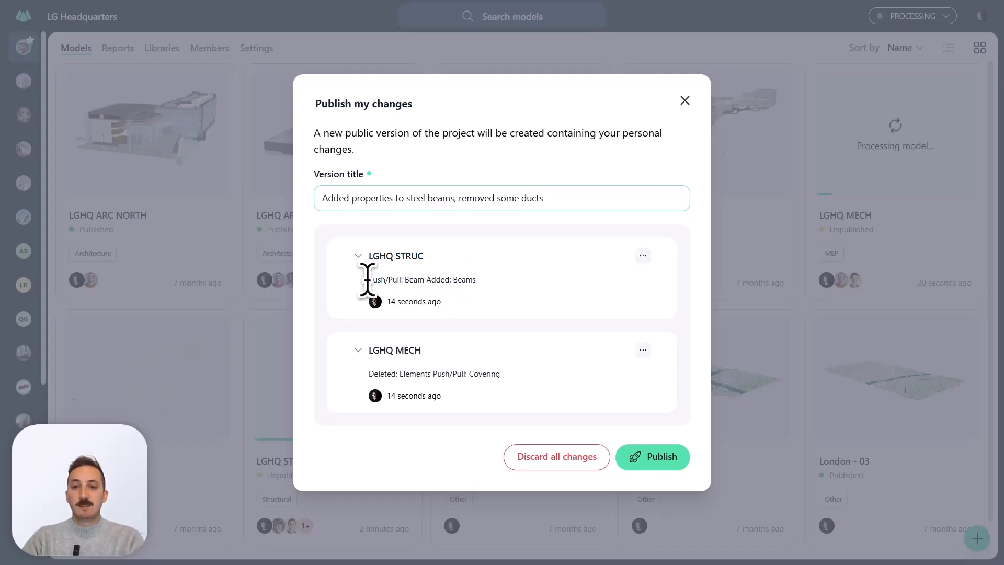
click(663, 458)
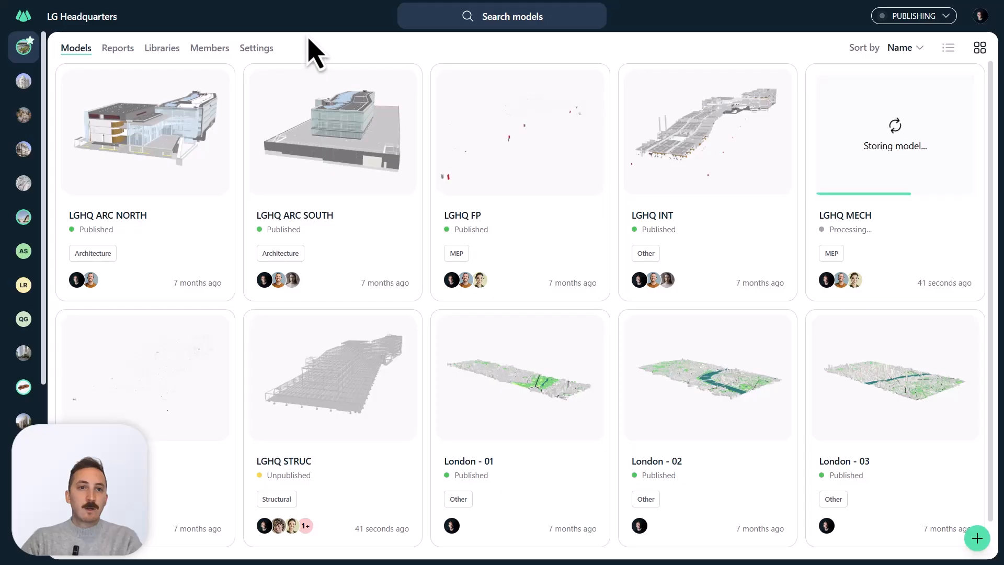
Review the project members' roles, and the model owners and LGHQ MECH ownership options in the project settings.
click(213, 47)
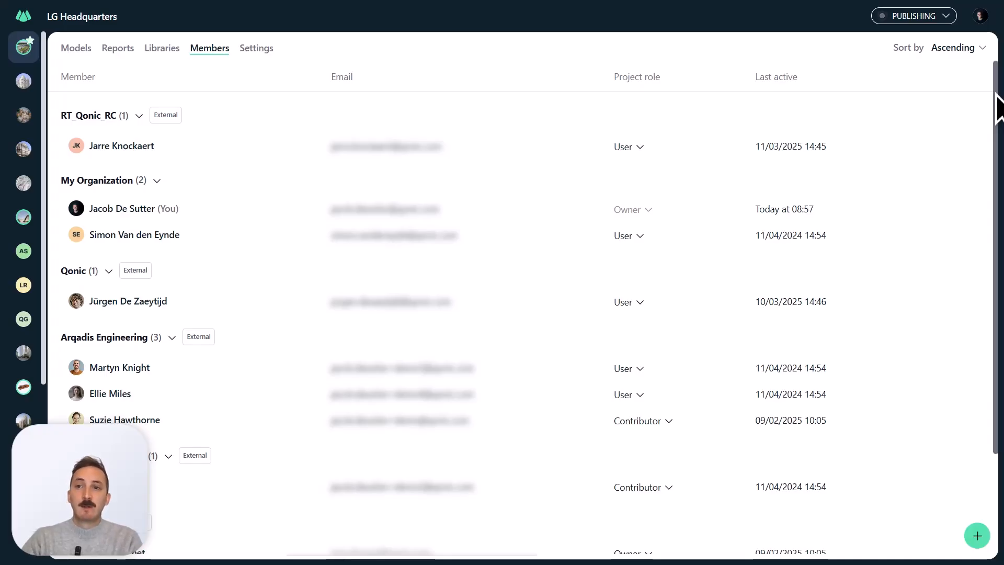
drag(996, 94, 994, 71)
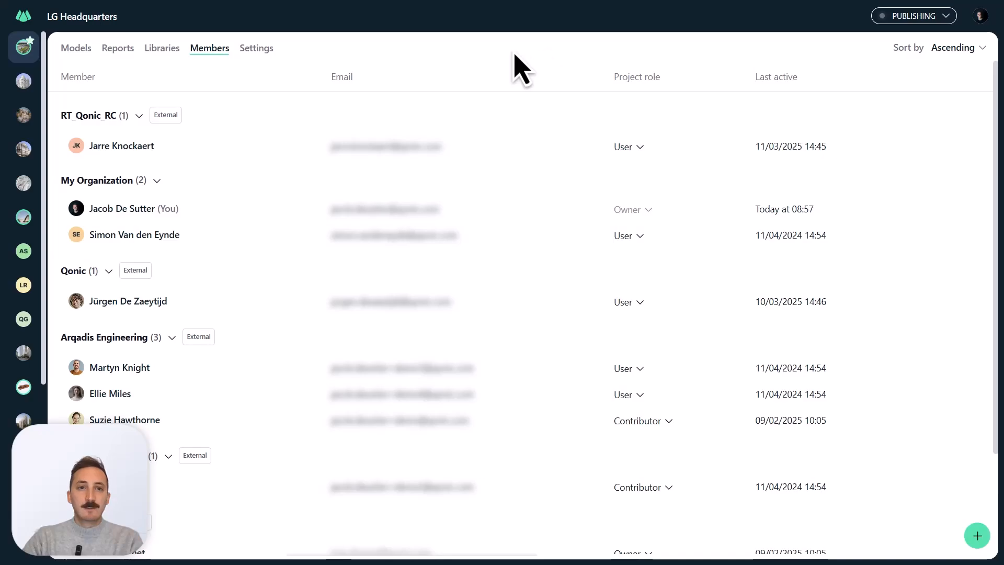
click(259, 49)
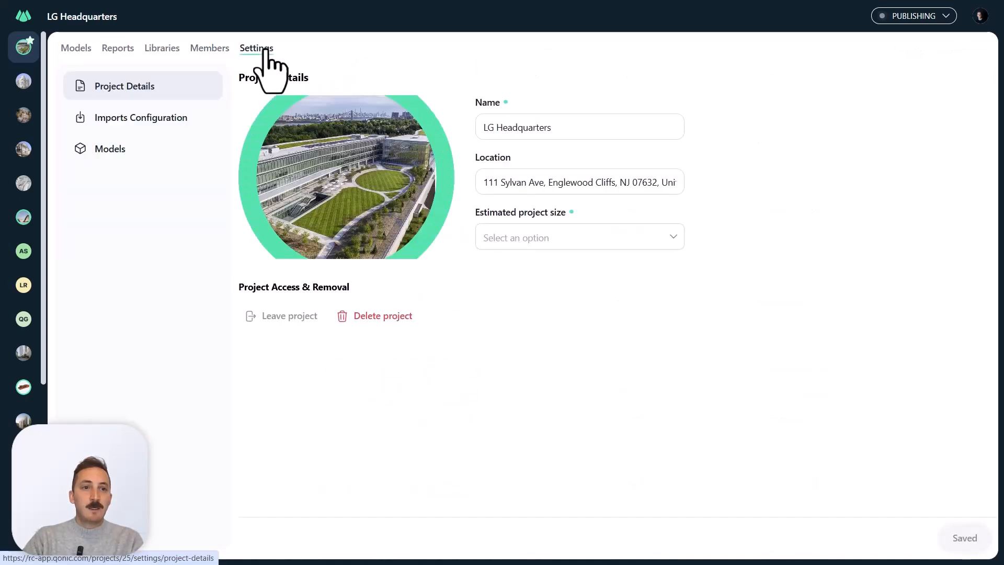
click(141, 153)
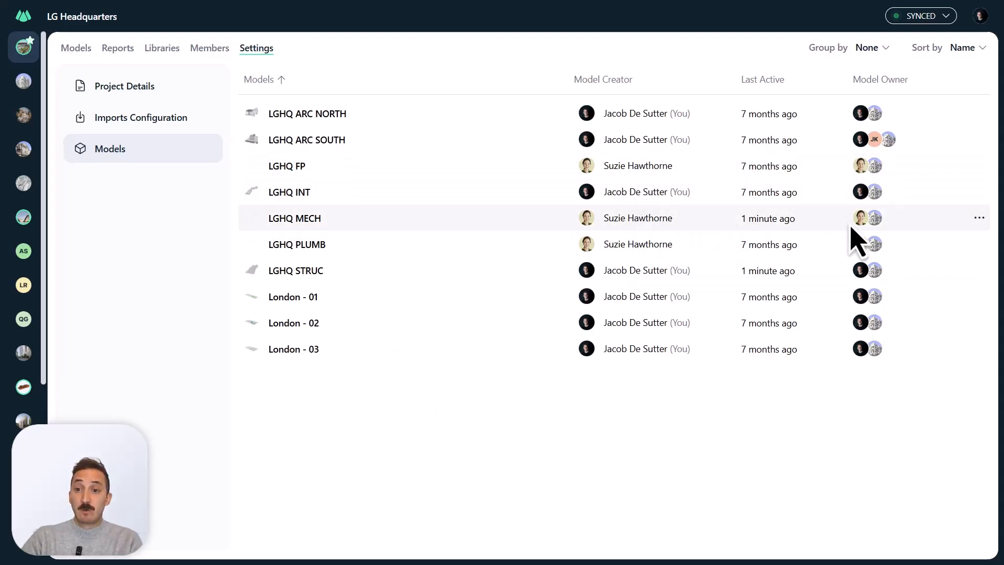
click(979, 218)
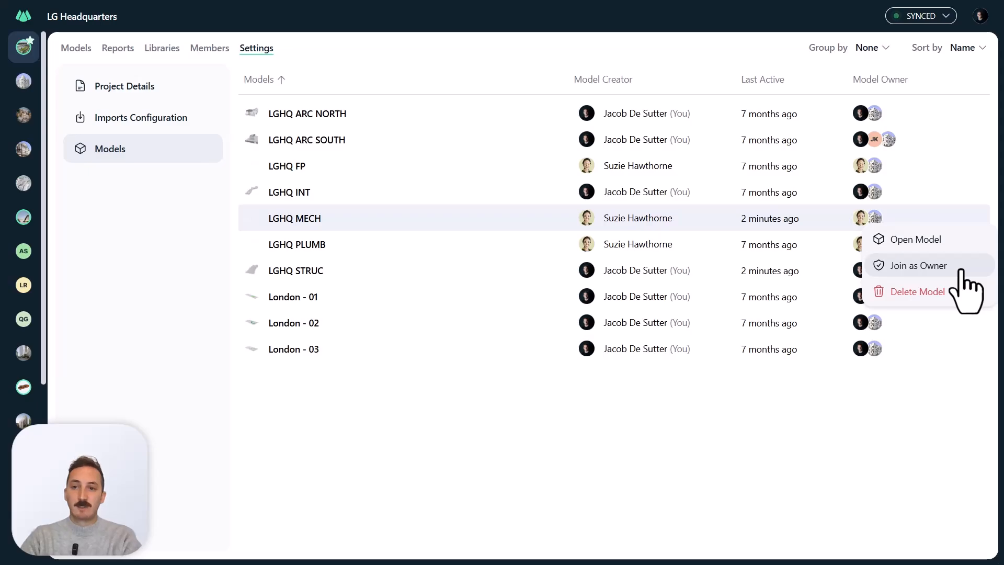
click(797, 455)
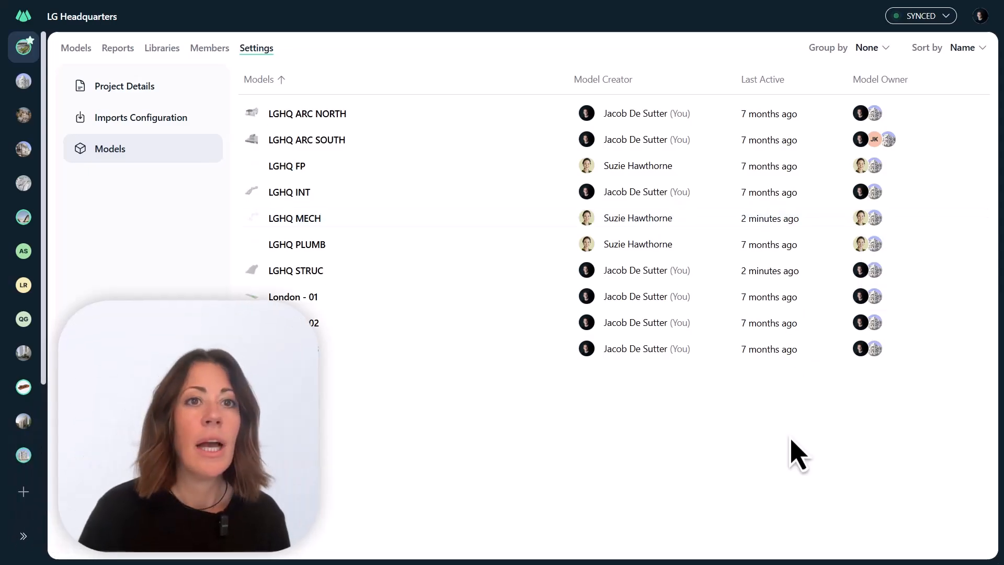
Return to the project's model overview and look through the model cards.
click(77, 48)
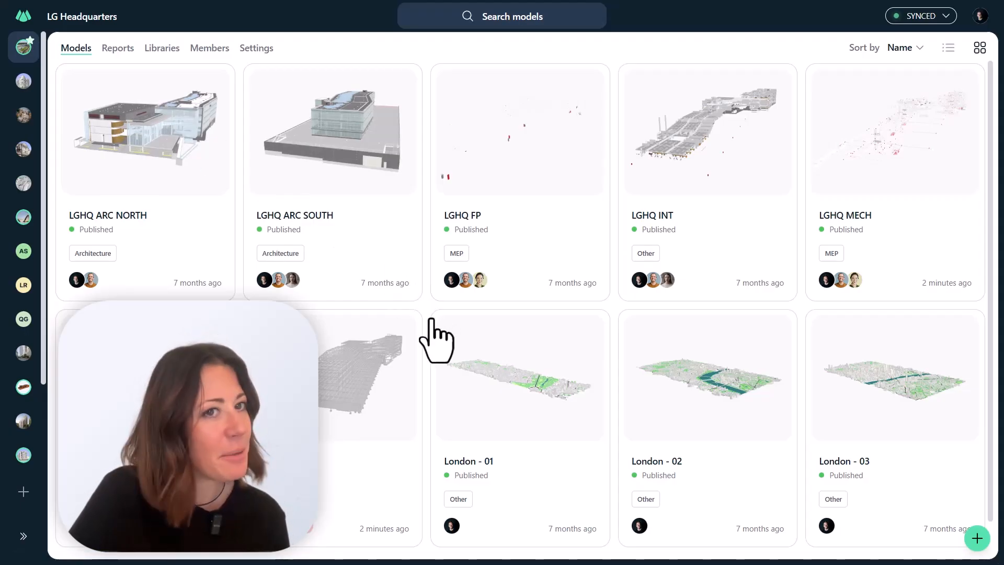
scroll(430, 320, down, 1)
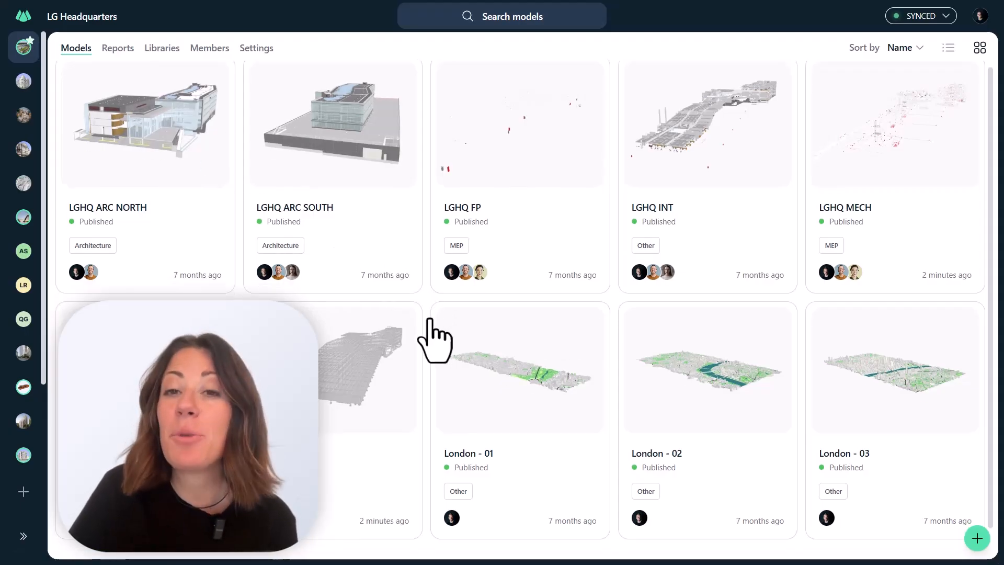
scroll(430, 320, up, 1)
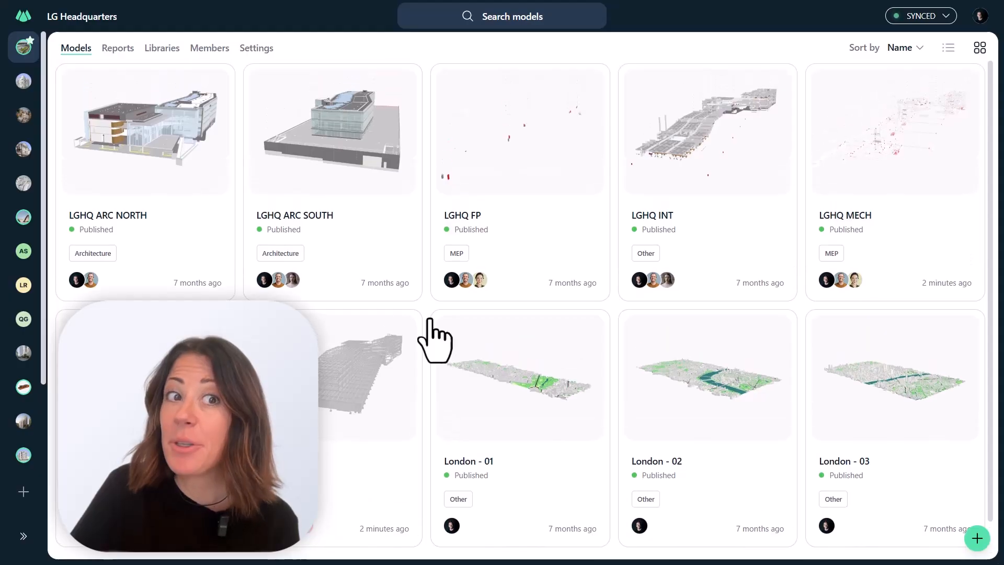